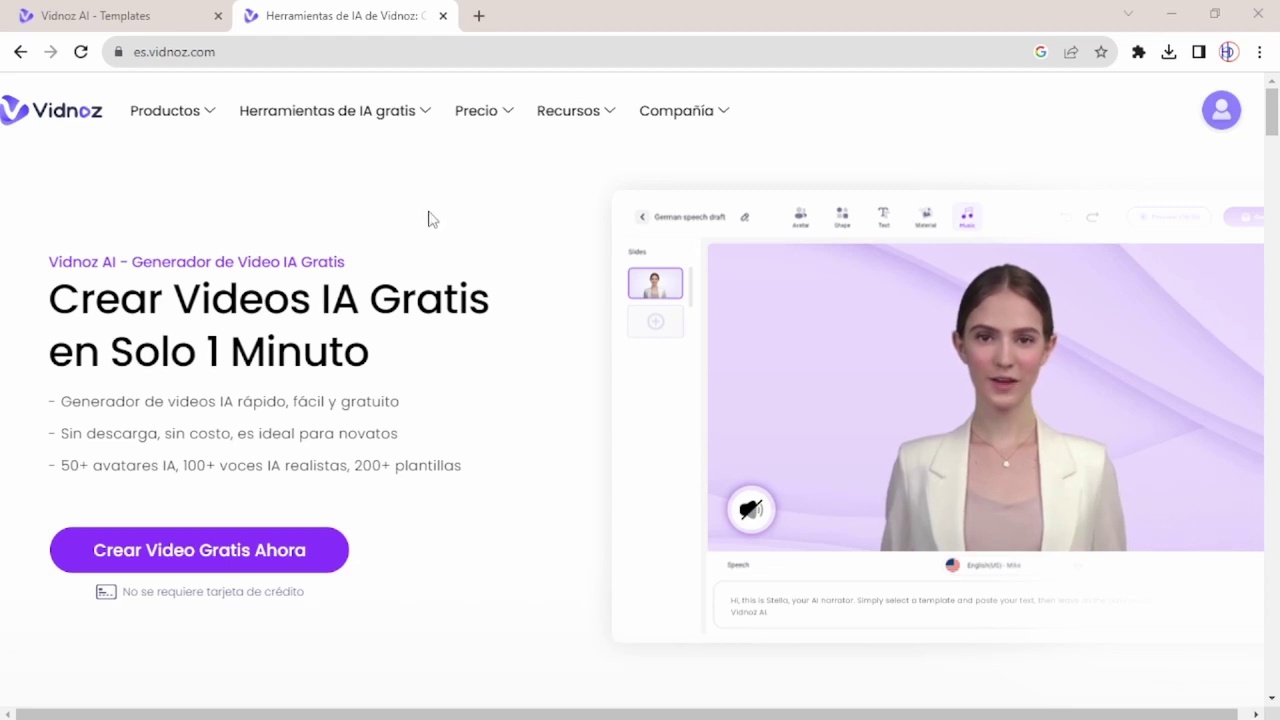
# Step: Switch to the open Vidnoz AI web app and go to its Home page
pyautogui.click(150, 18)
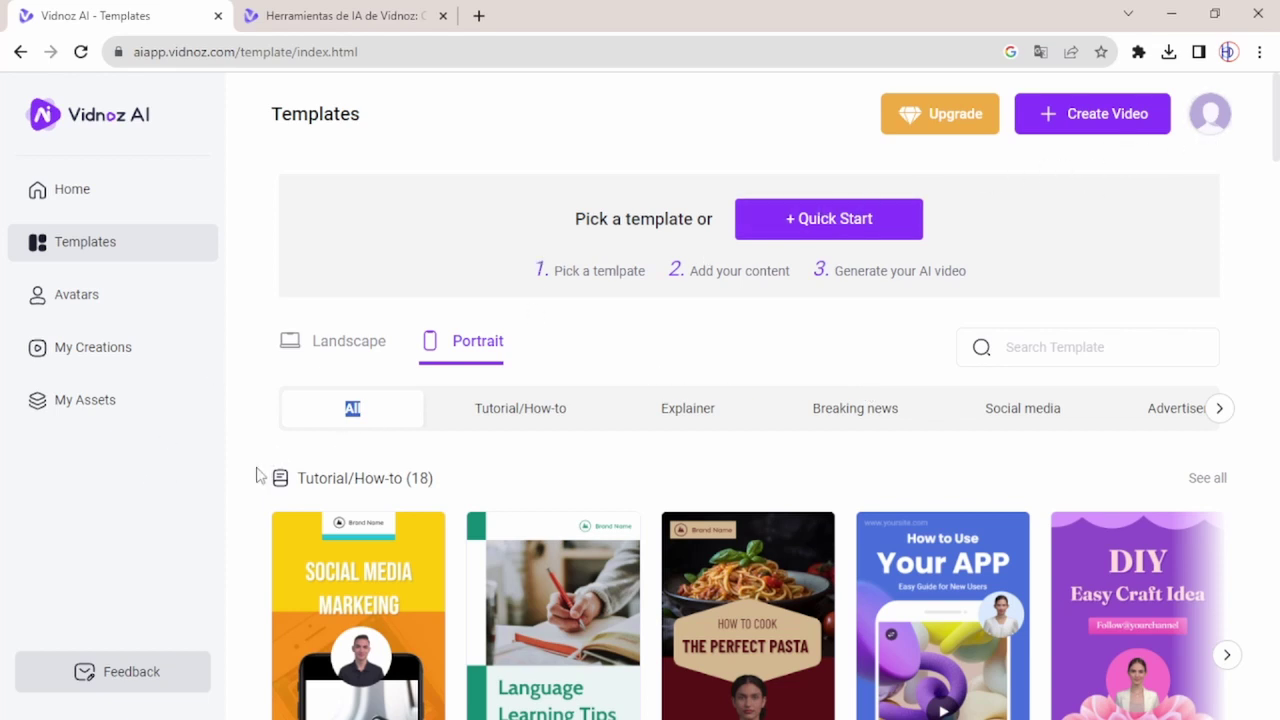
pyautogui.click(259, 427)
pyautogui.click(80, 200)
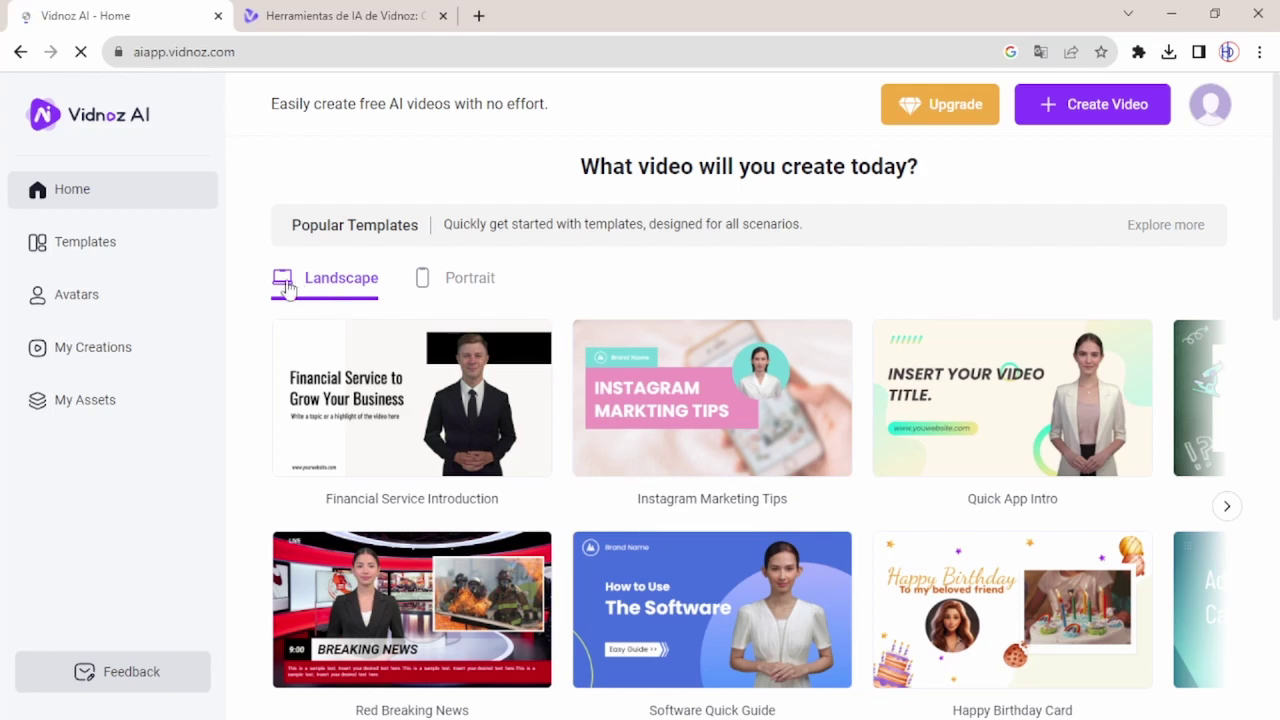
# Step: Examine the popular templates on the Home page in both landscape and portrait format
pyautogui.click(466, 288)
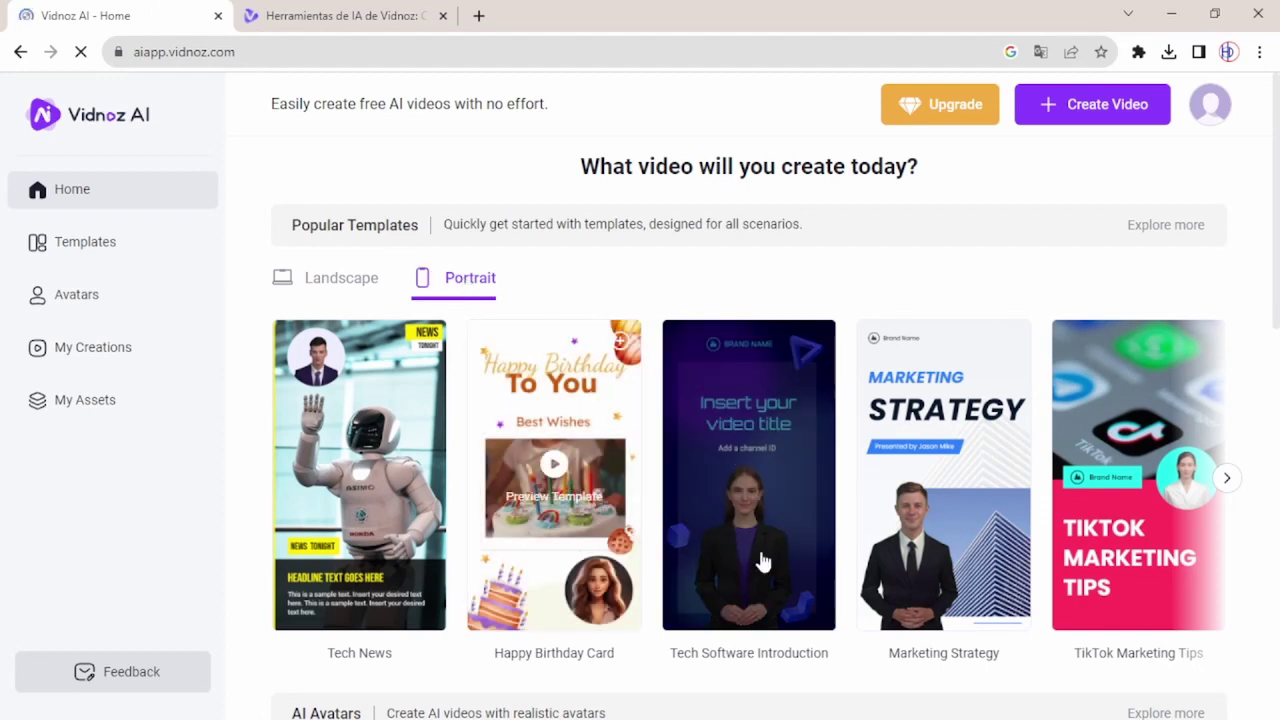
pyautogui.click(349, 288)
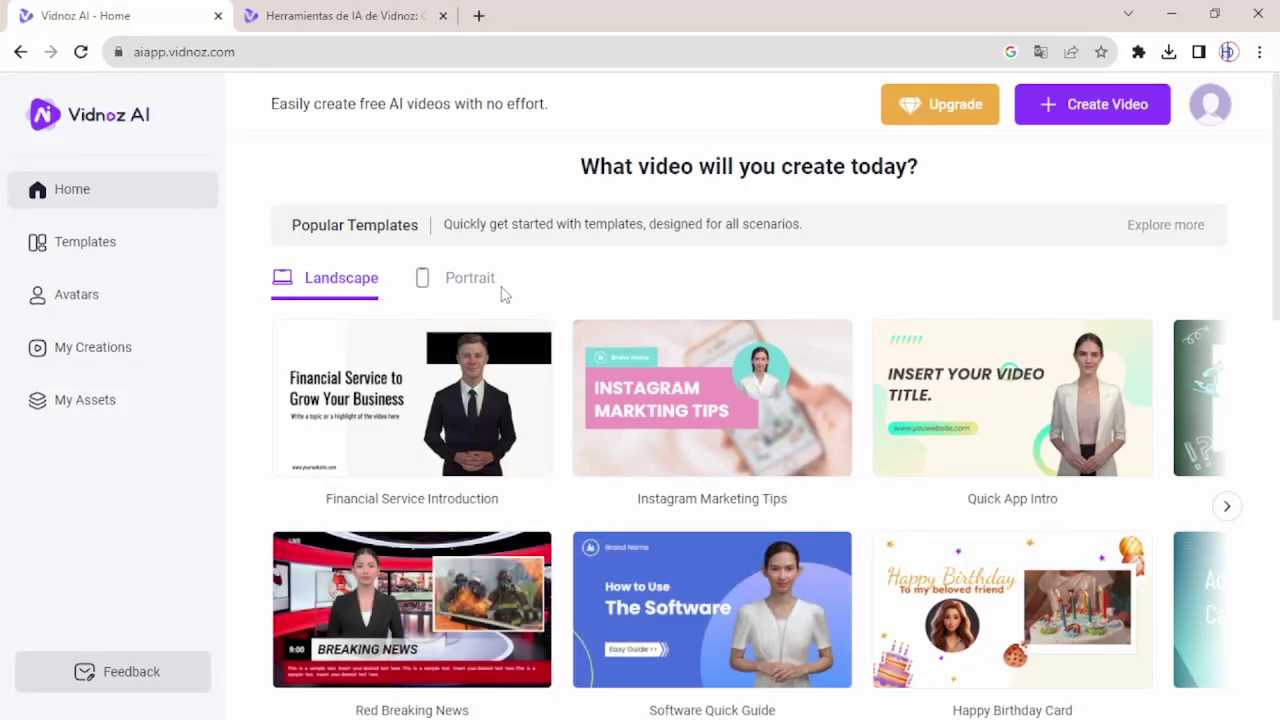
pyautogui.scroll(-2, 702, 343)
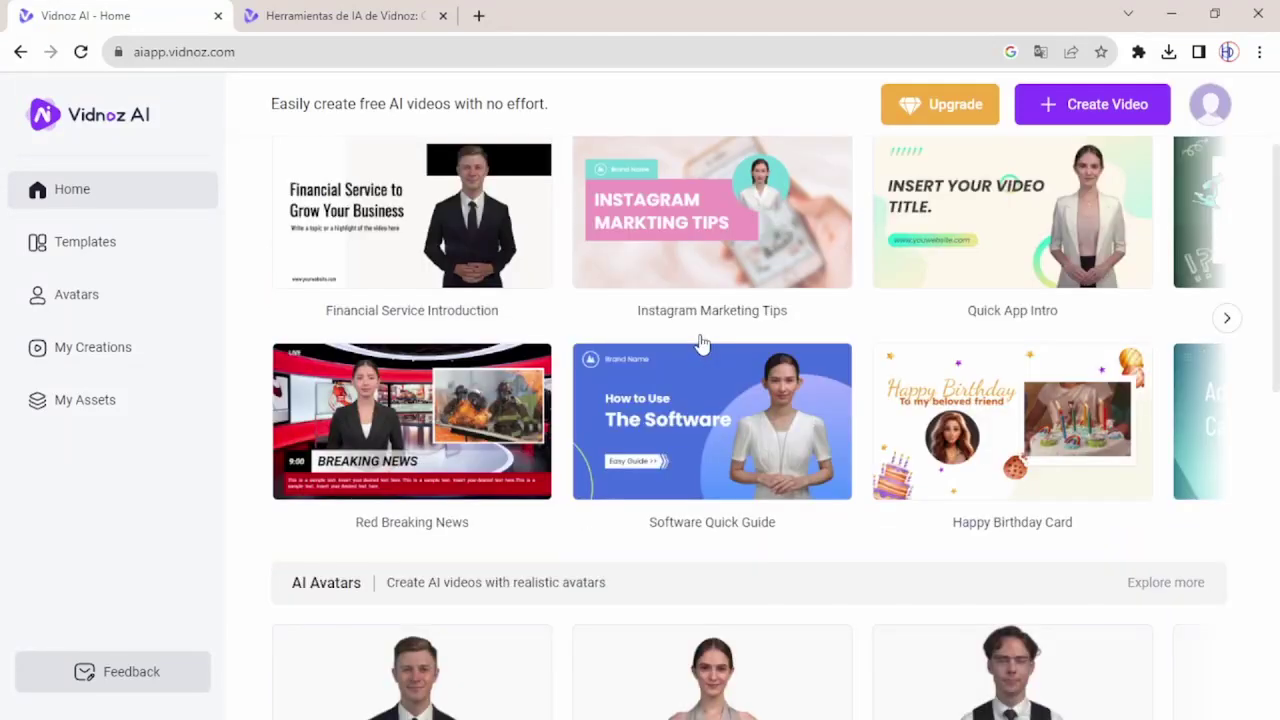
pyautogui.scroll(-2, 702, 343)
pyautogui.scroll(3, 634, 369)
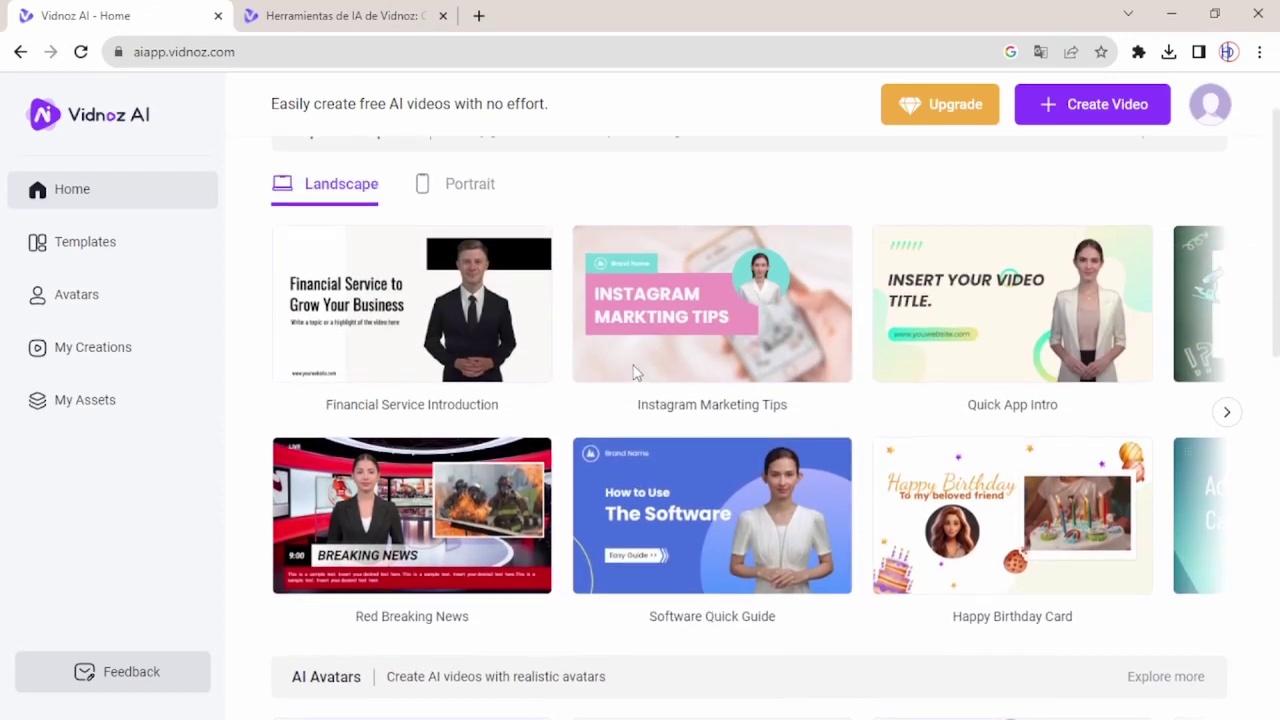
pyautogui.scroll(1, 634, 372)
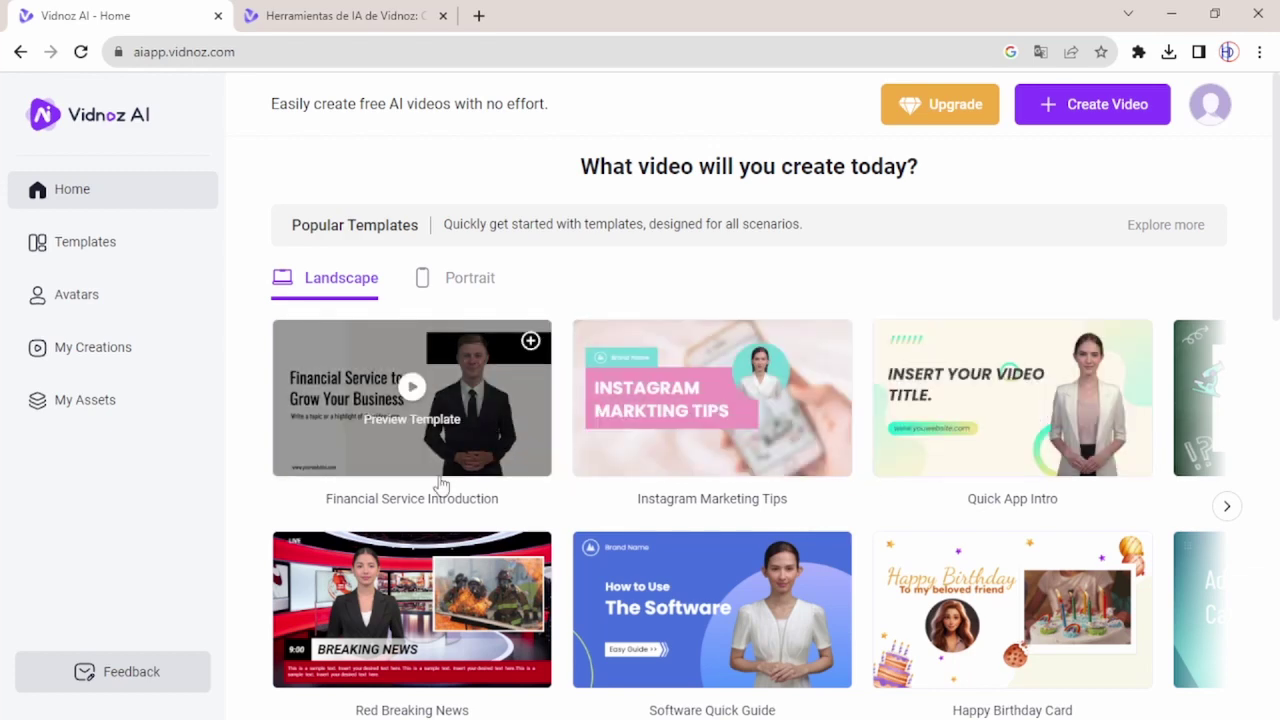
pyautogui.click(450, 282)
pyautogui.scroll(-2, 674, 470)
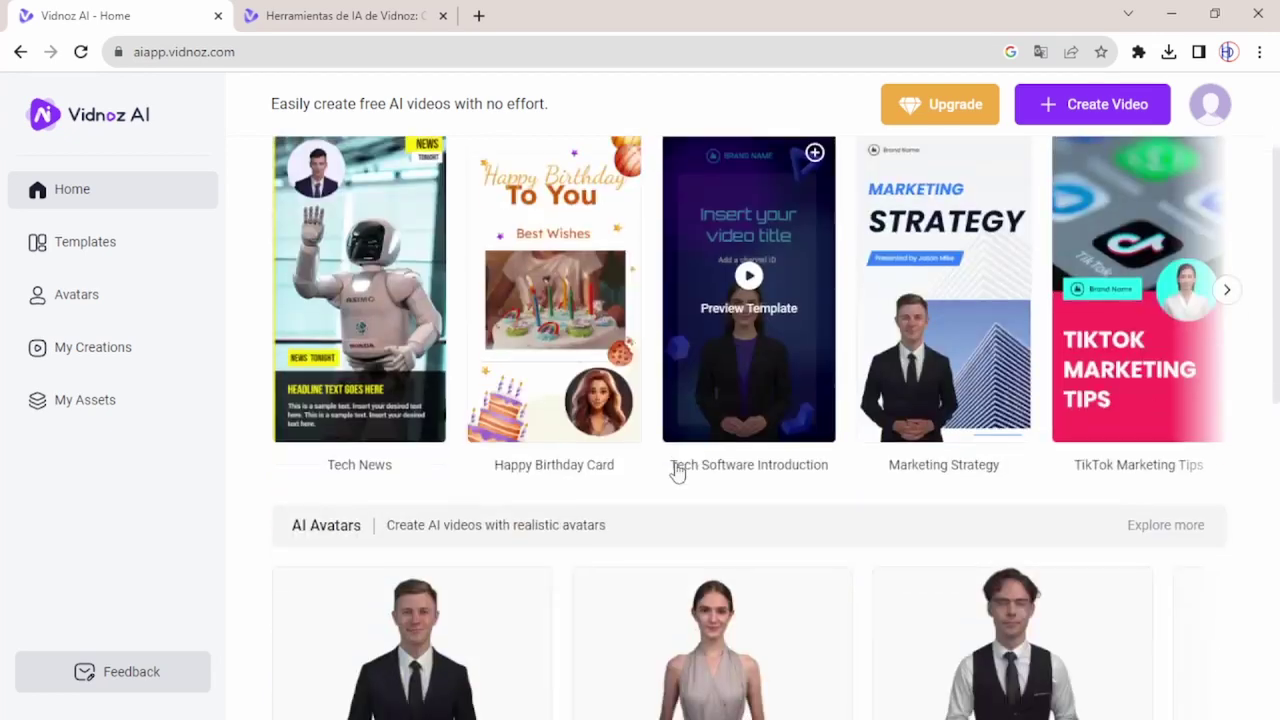
pyautogui.scroll(2, 677, 466)
# Step: Examine the realistic AI avatars on the Home page, including those further along the row
pyautogui.scroll(-4, 566, 409)
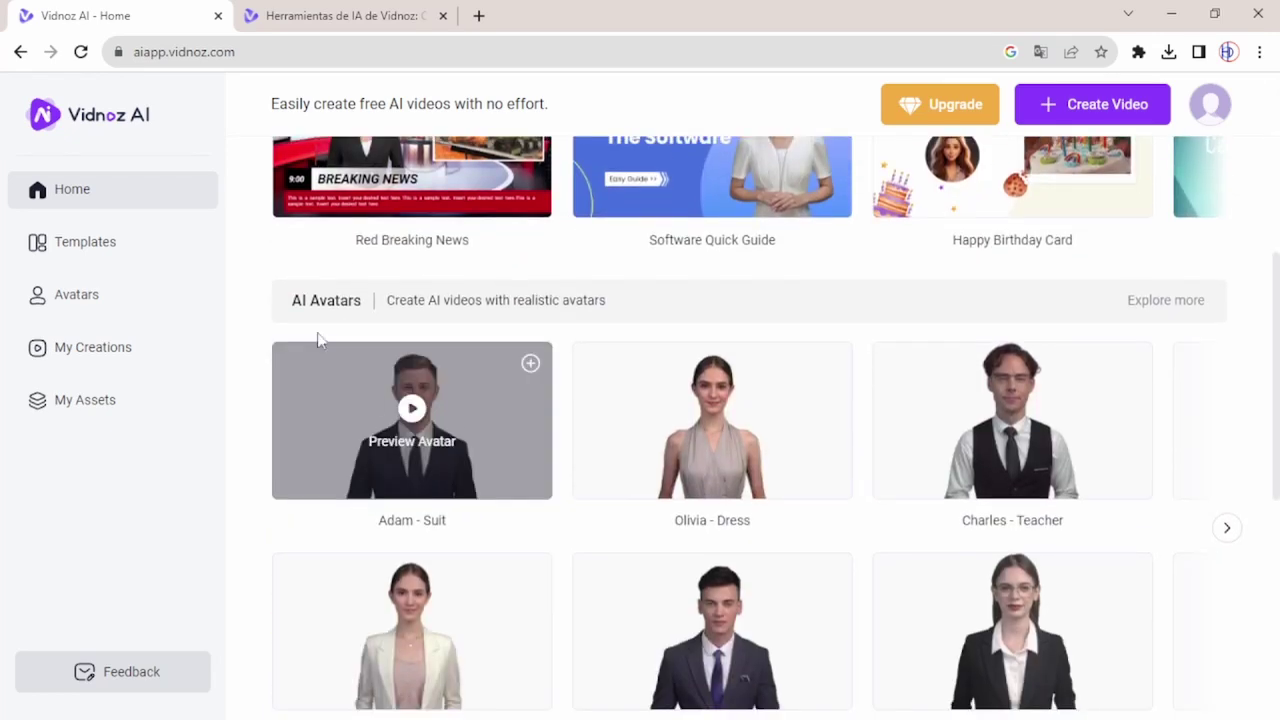
pyautogui.scroll(-2, 560, 360)
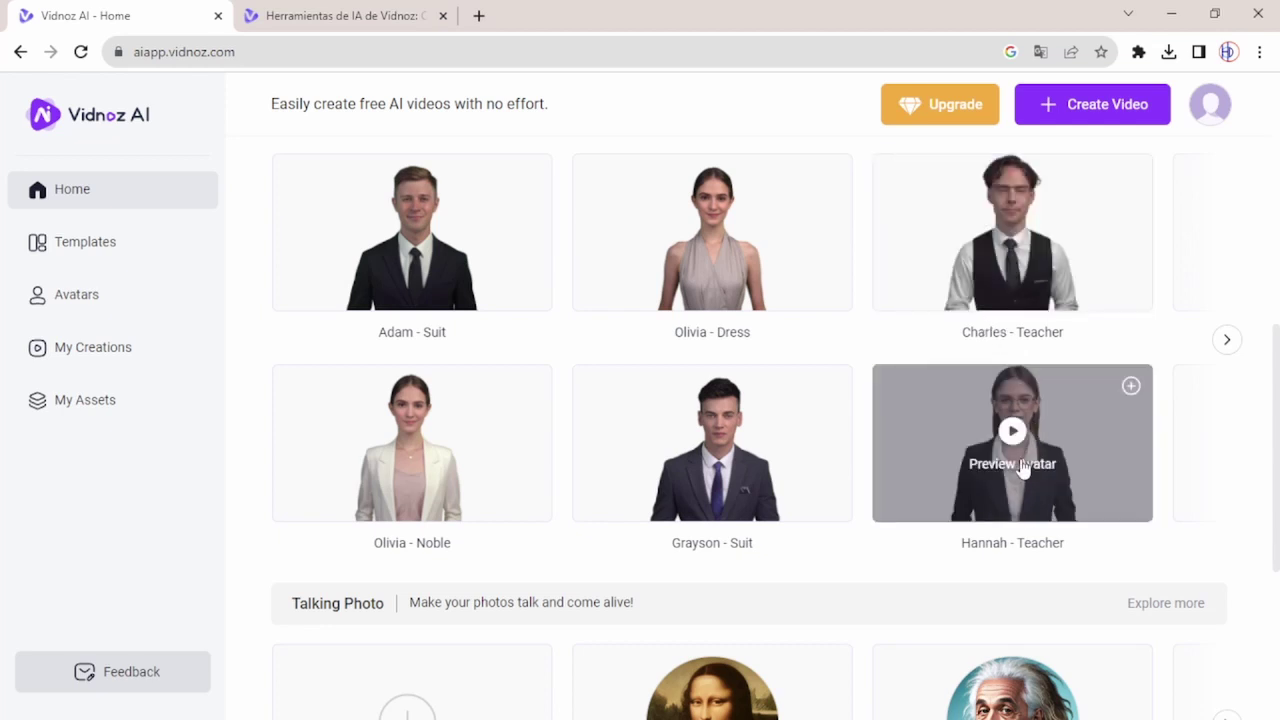
pyautogui.click(1227, 339)
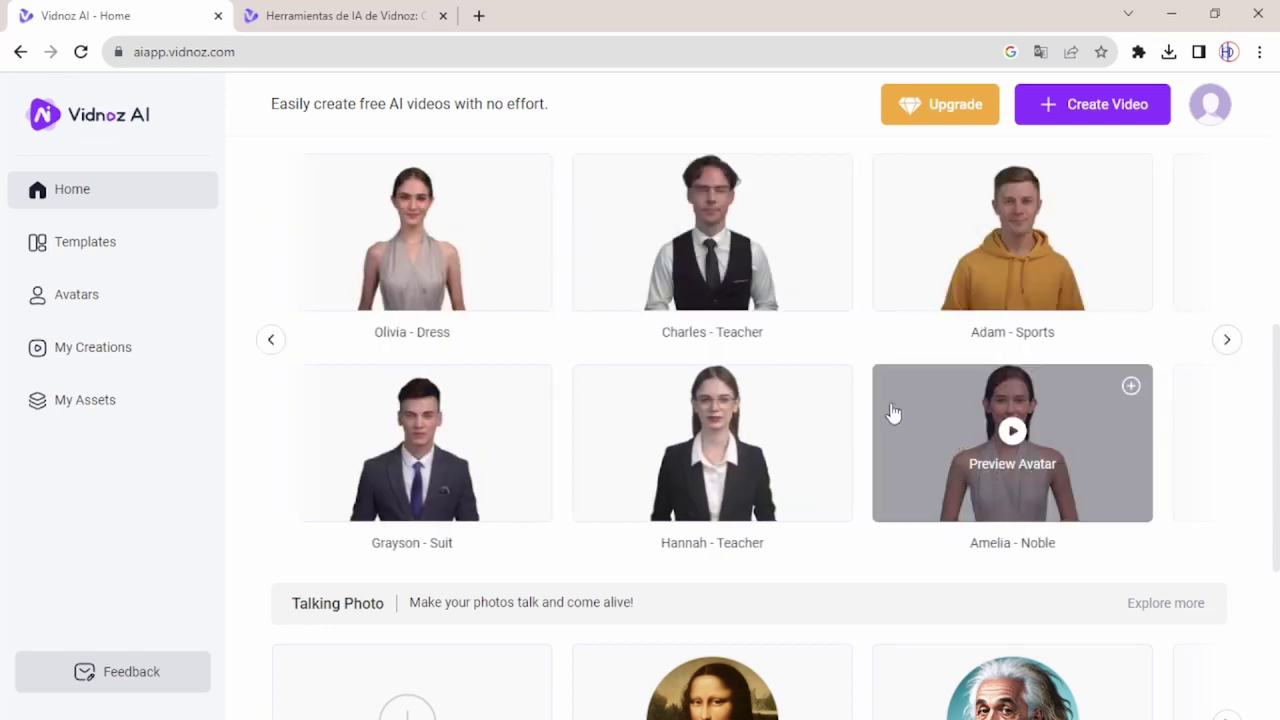
pyautogui.scroll(-2, 893, 413)
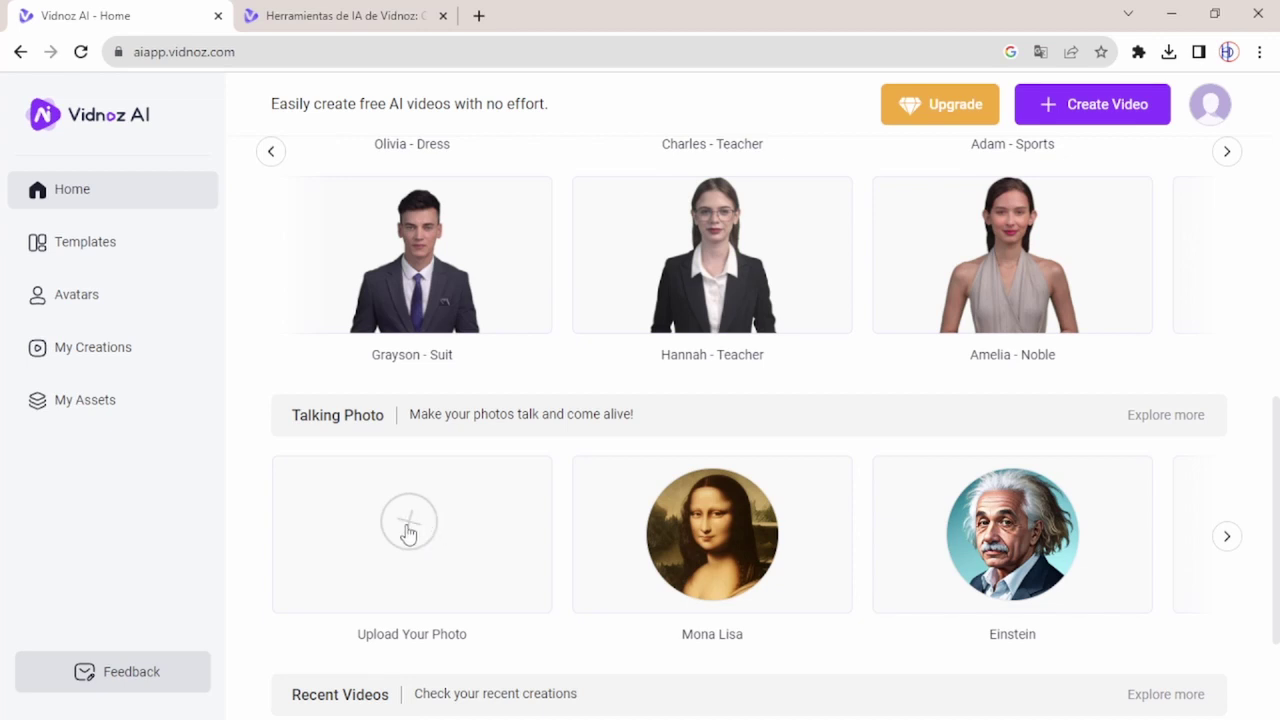
# Step: Start a new talking photo and upload the picture of the cartoon boy with spiky black hair
pyautogui.moveTo(623, 543)
pyautogui.scroll(-2, 414, 535)
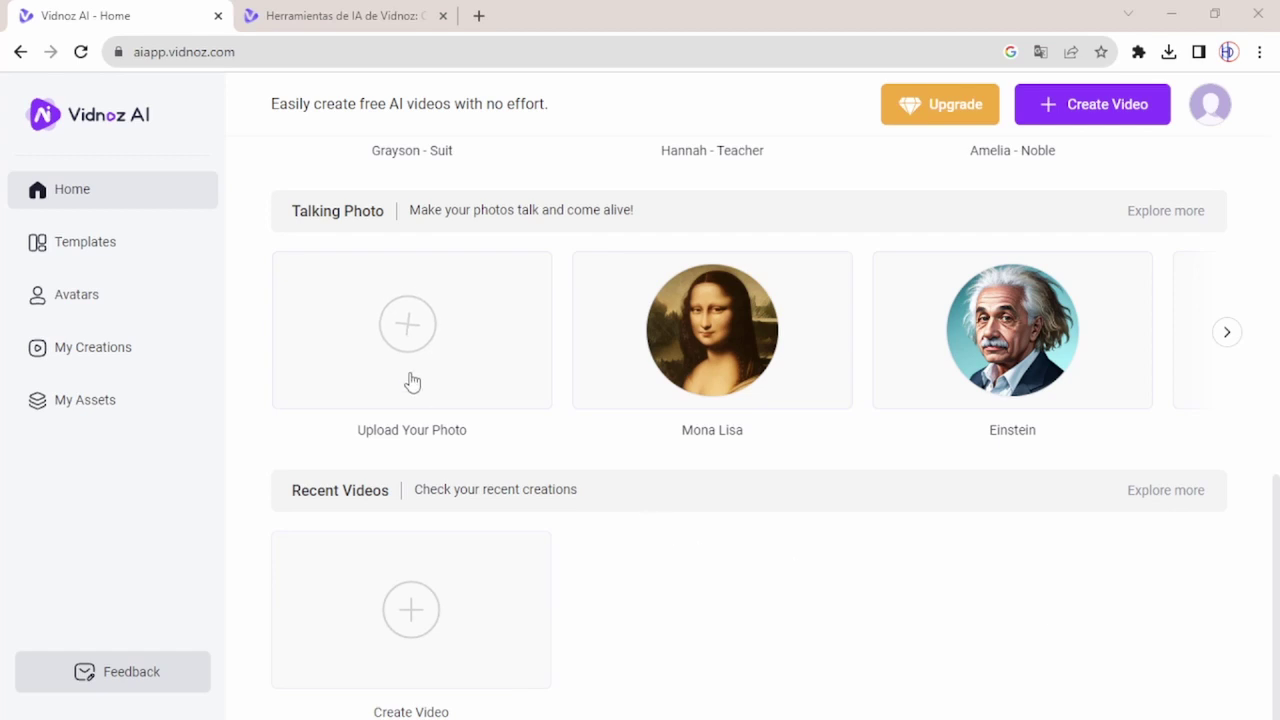
pyautogui.click(408, 331)
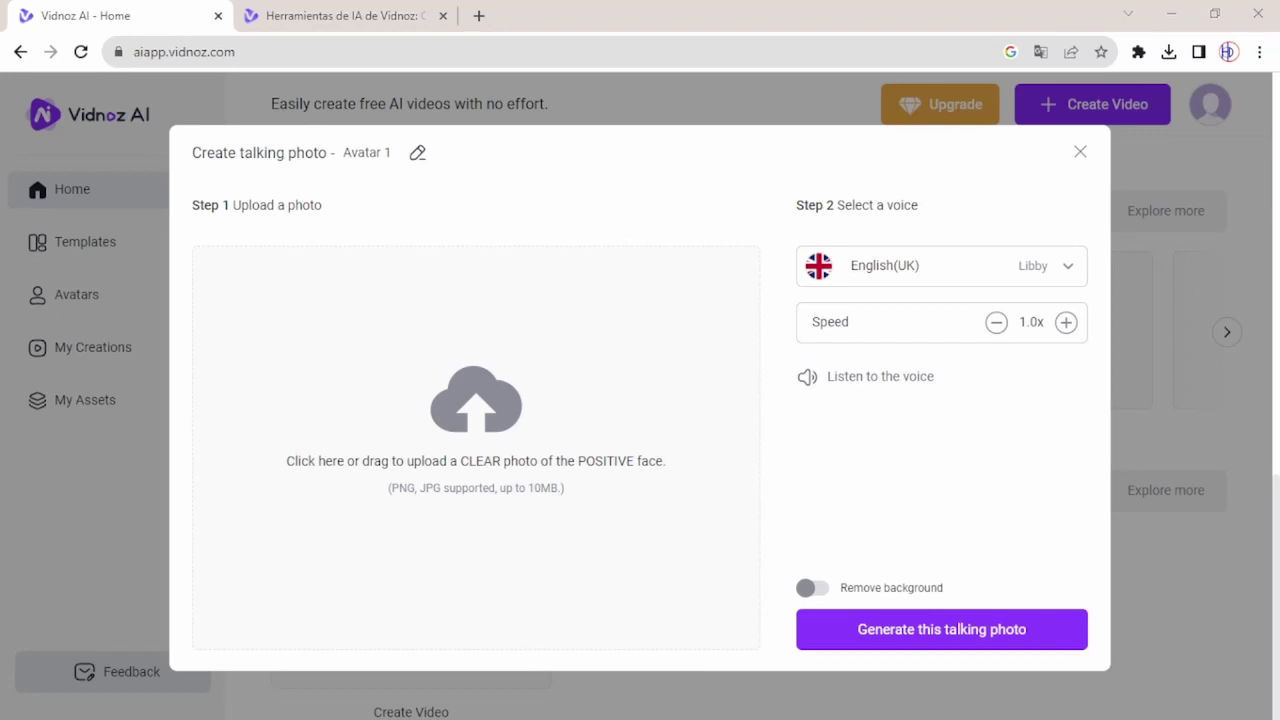
pyautogui.moveTo(977, 515); pyautogui.dragTo(531, 481)
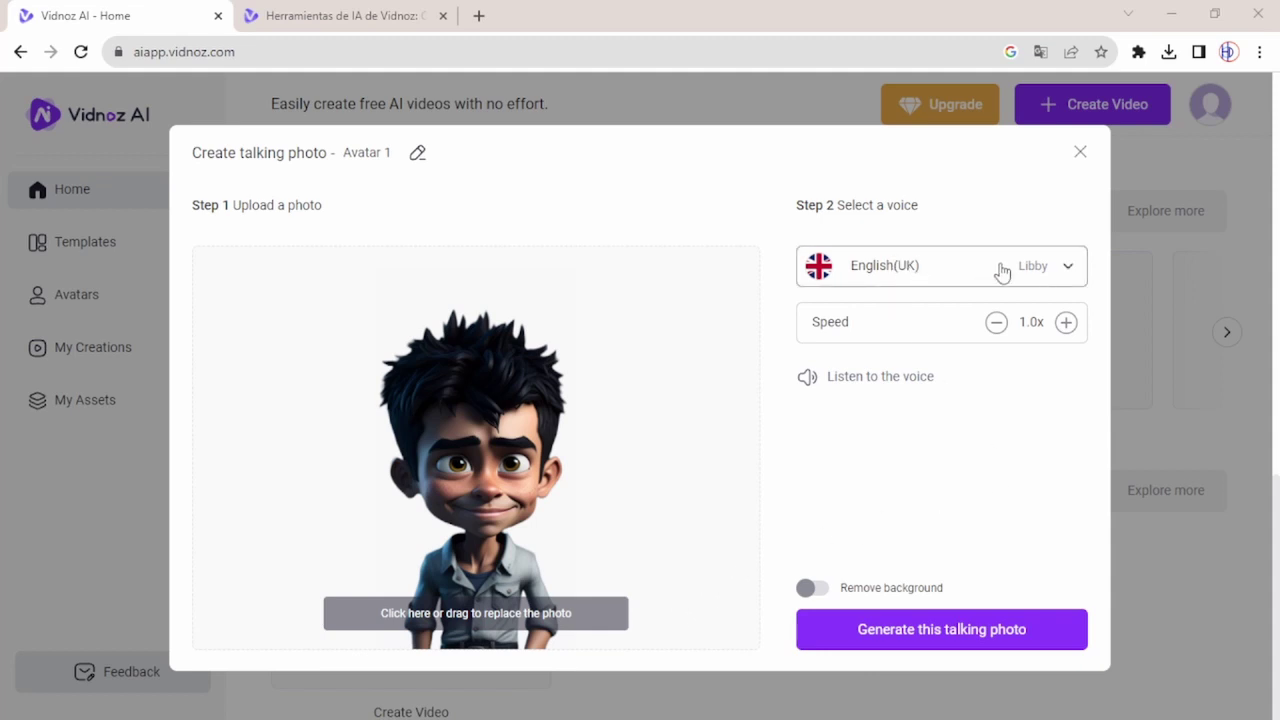
# Step: Set the talking photo's voice to Spanish(ES) - Dario and listen to its sample
pyautogui.click(1072, 274)
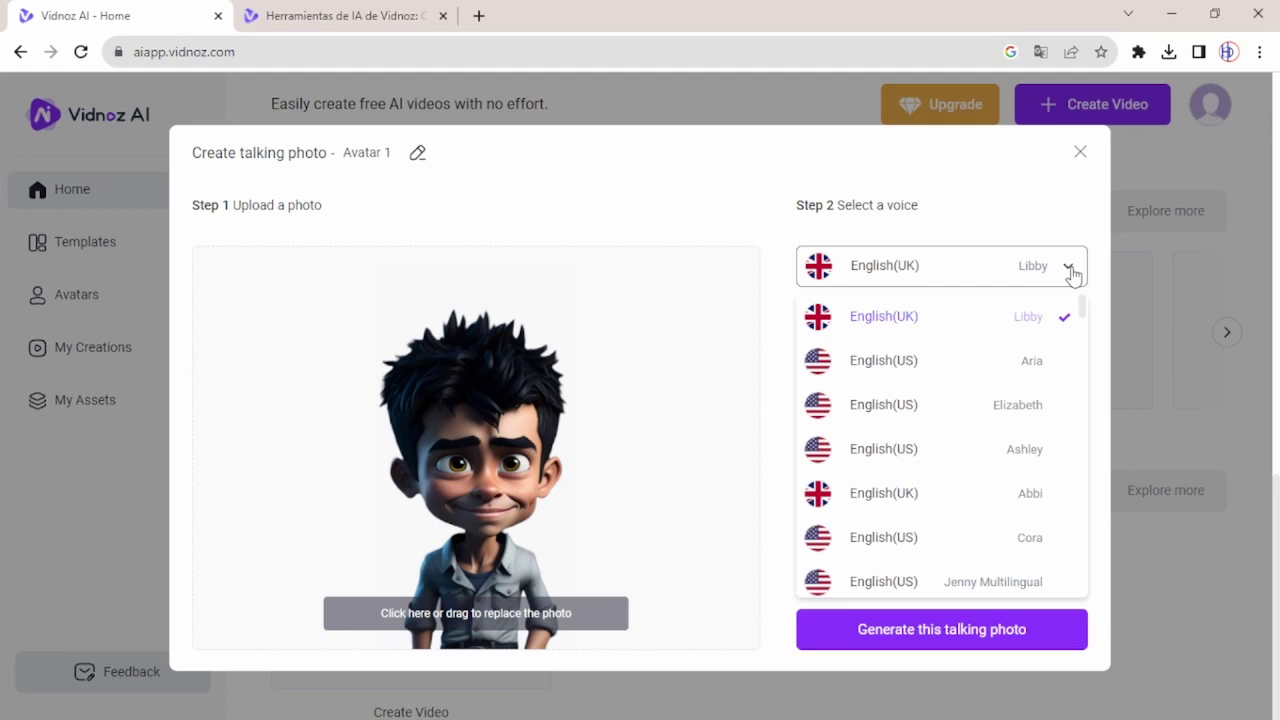
pyautogui.scroll(-4, 920, 354)
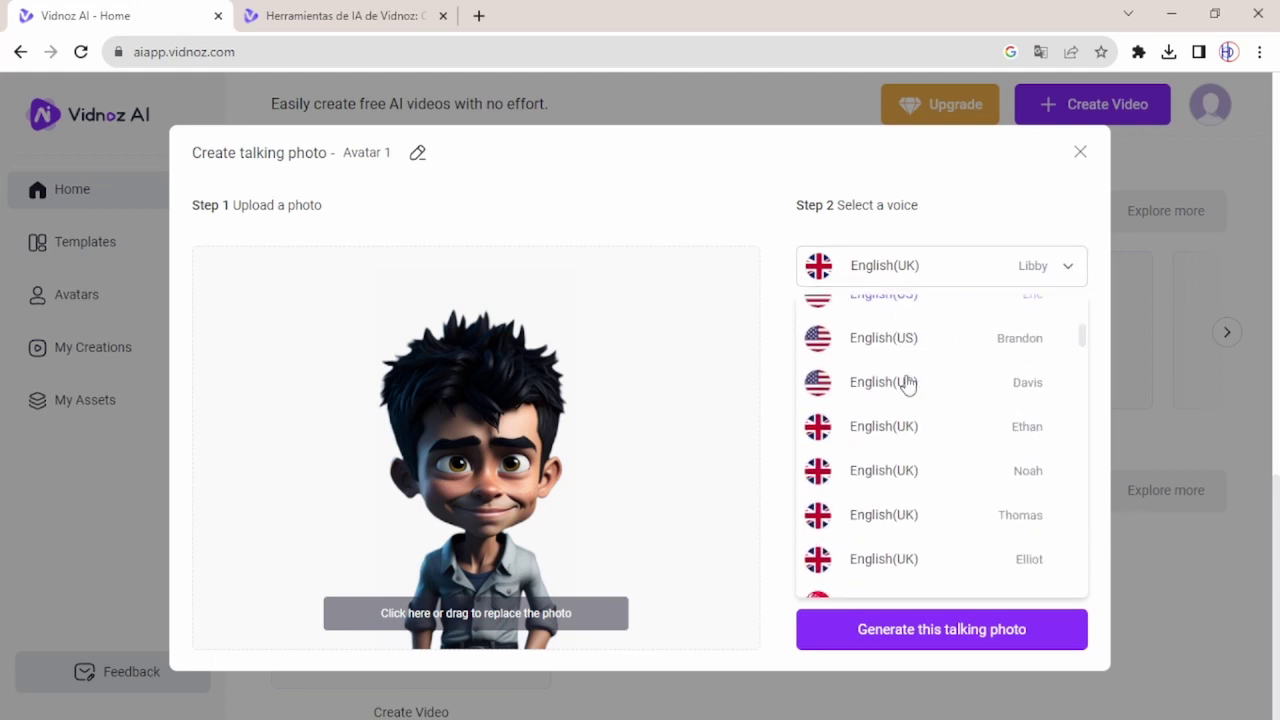
pyautogui.scroll(-10, 907, 385)
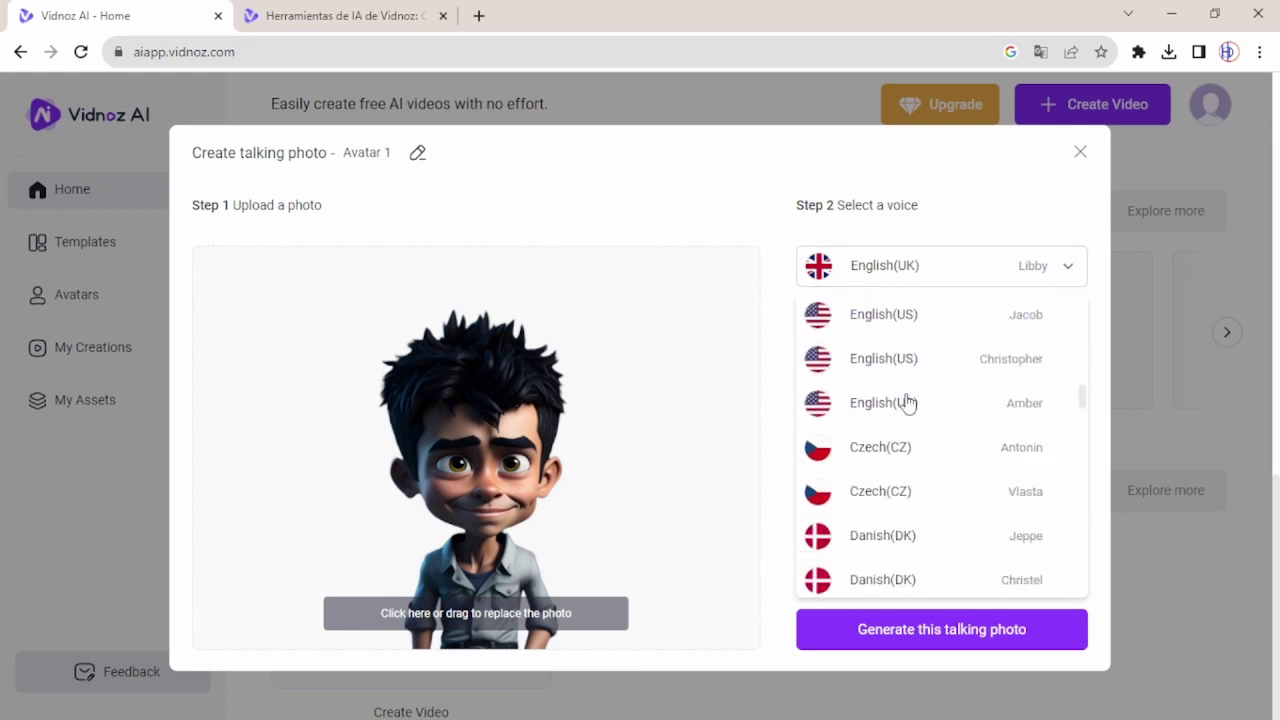
pyautogui.scroll(-10, 907, 402)
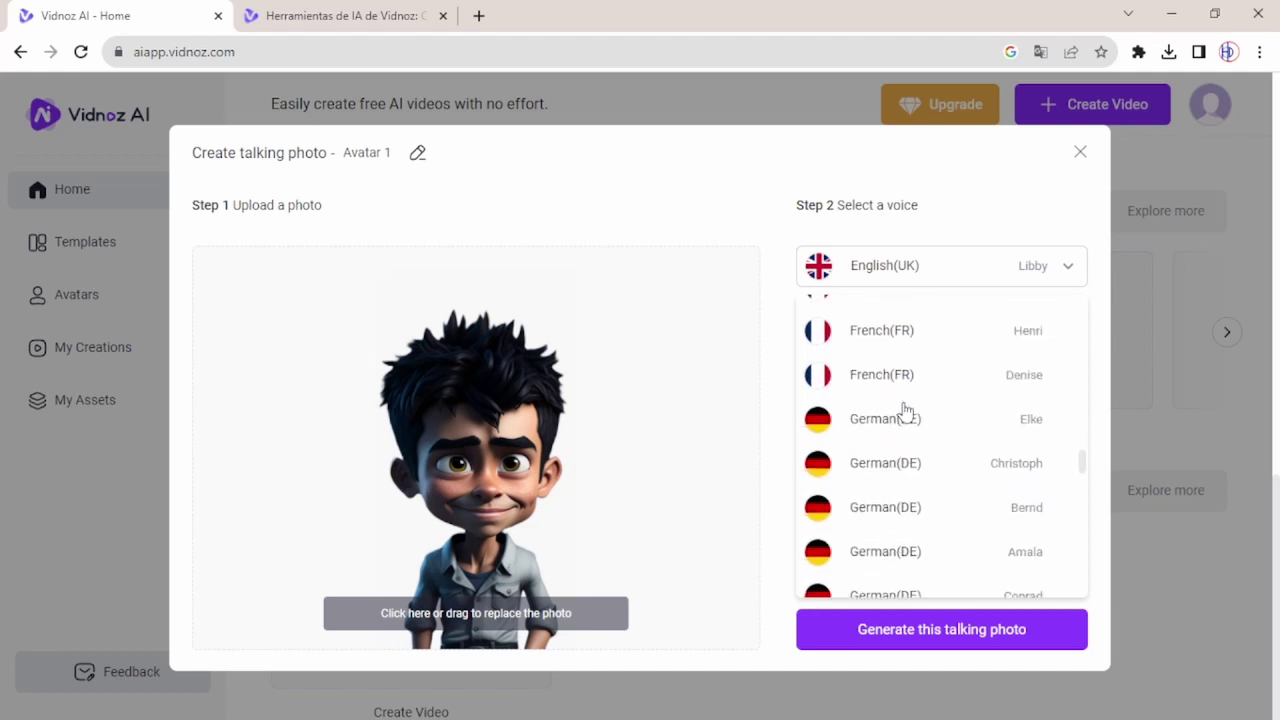
pyautogui.scroll(-10, 905, 415)
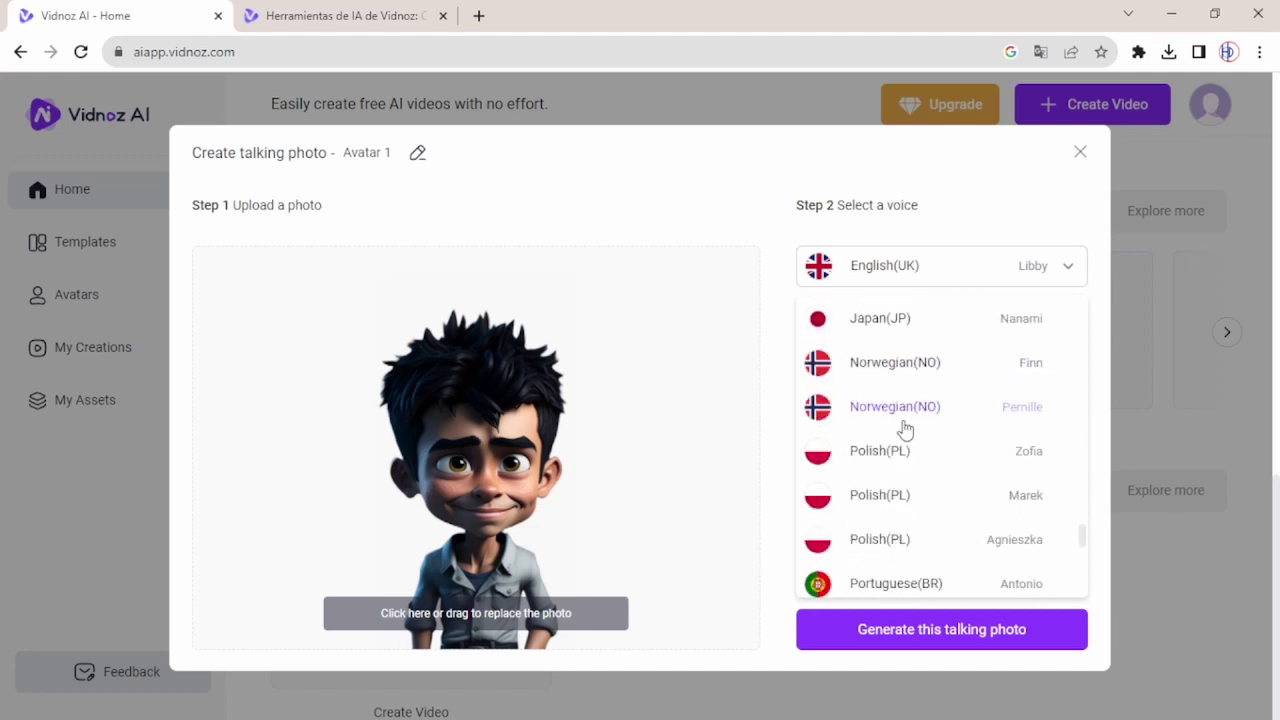
pyautogui.scroll(-2, 905, 430)
pyautogui.scroll(-4, 903, 430)
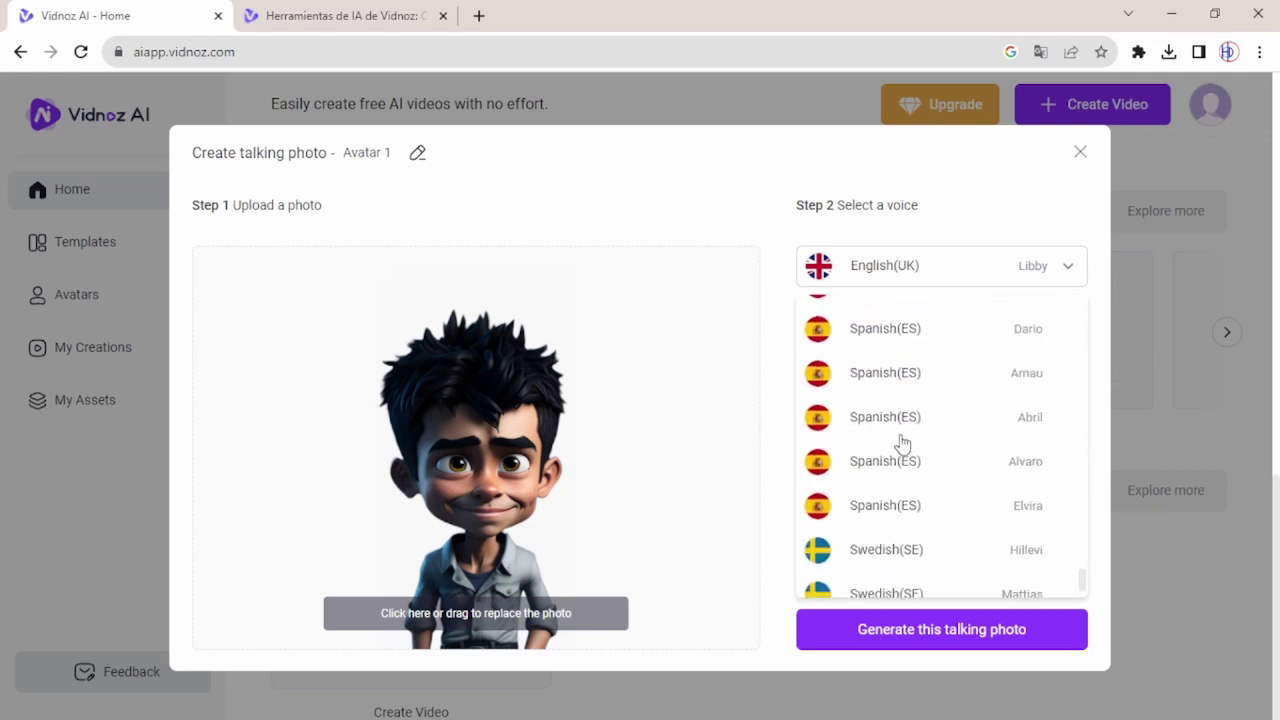
pyautogui.scroll(1, 897, 430)
pyautogui.scroll(-1, 897, 432)
pyautogui.scroll(1, 900, 368)
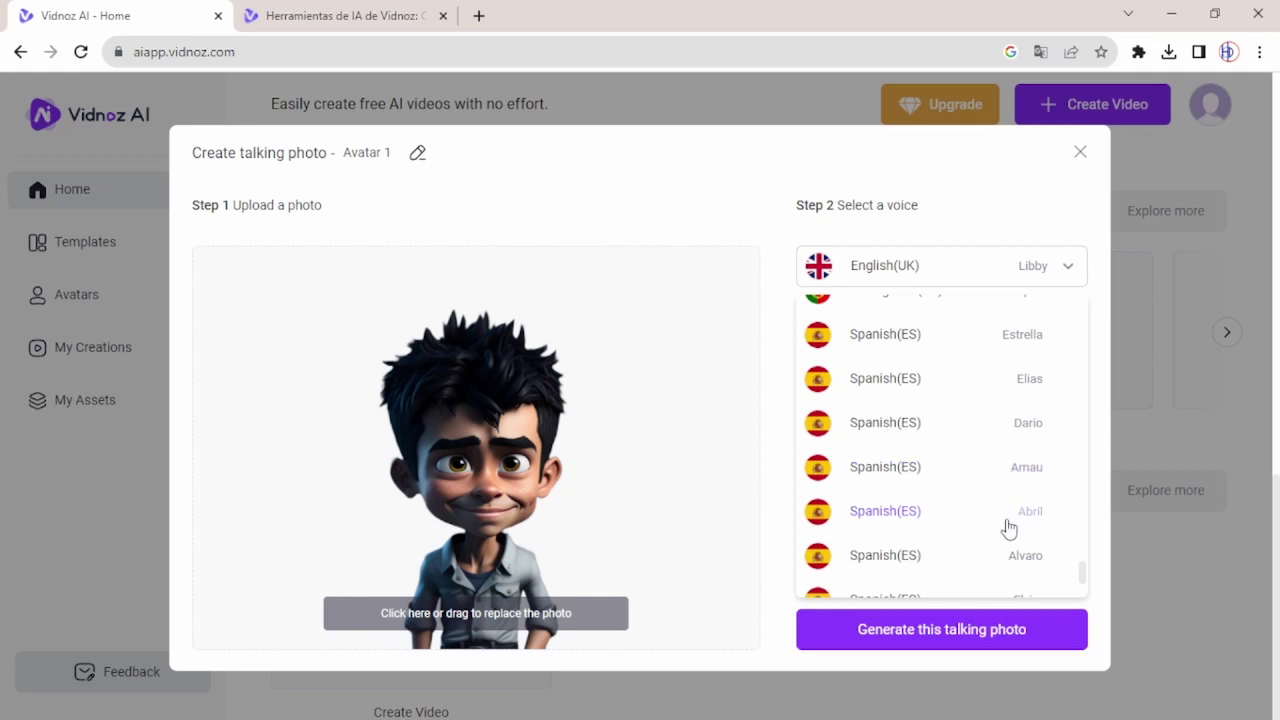
pyautogui.scroll(-1, 992, 550)
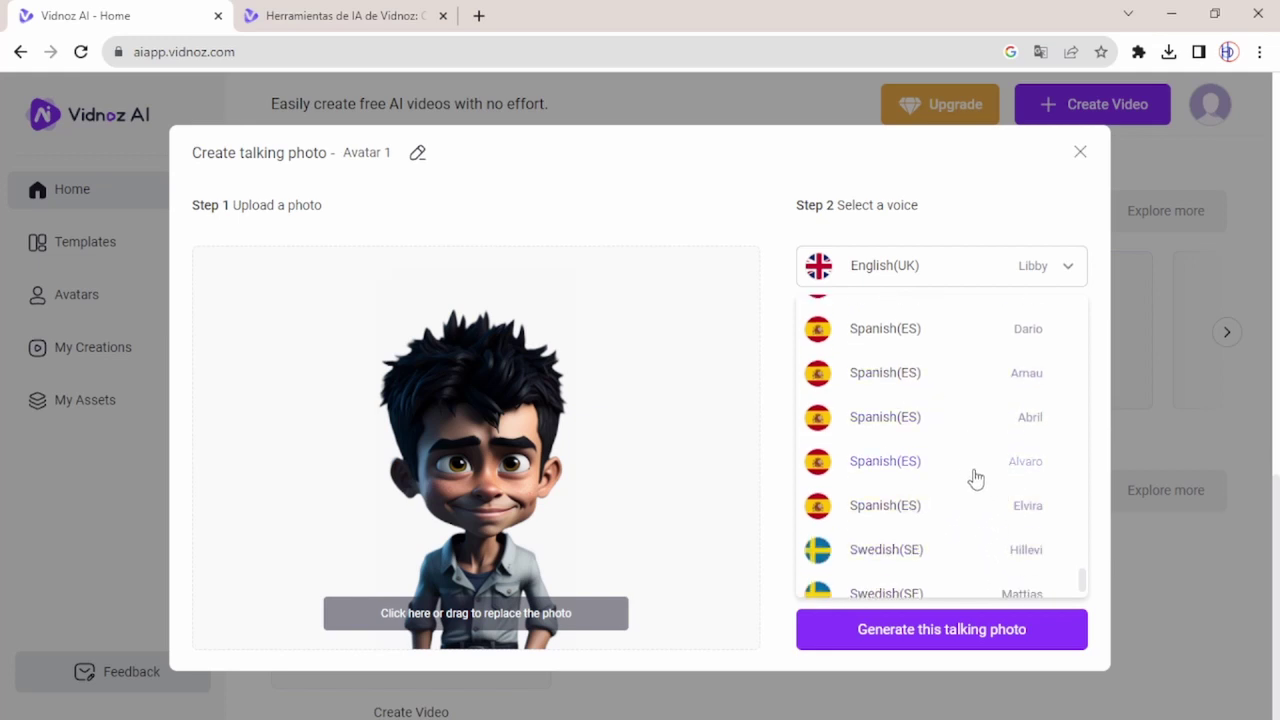
pyautogui.scroll(1, 975, 479)
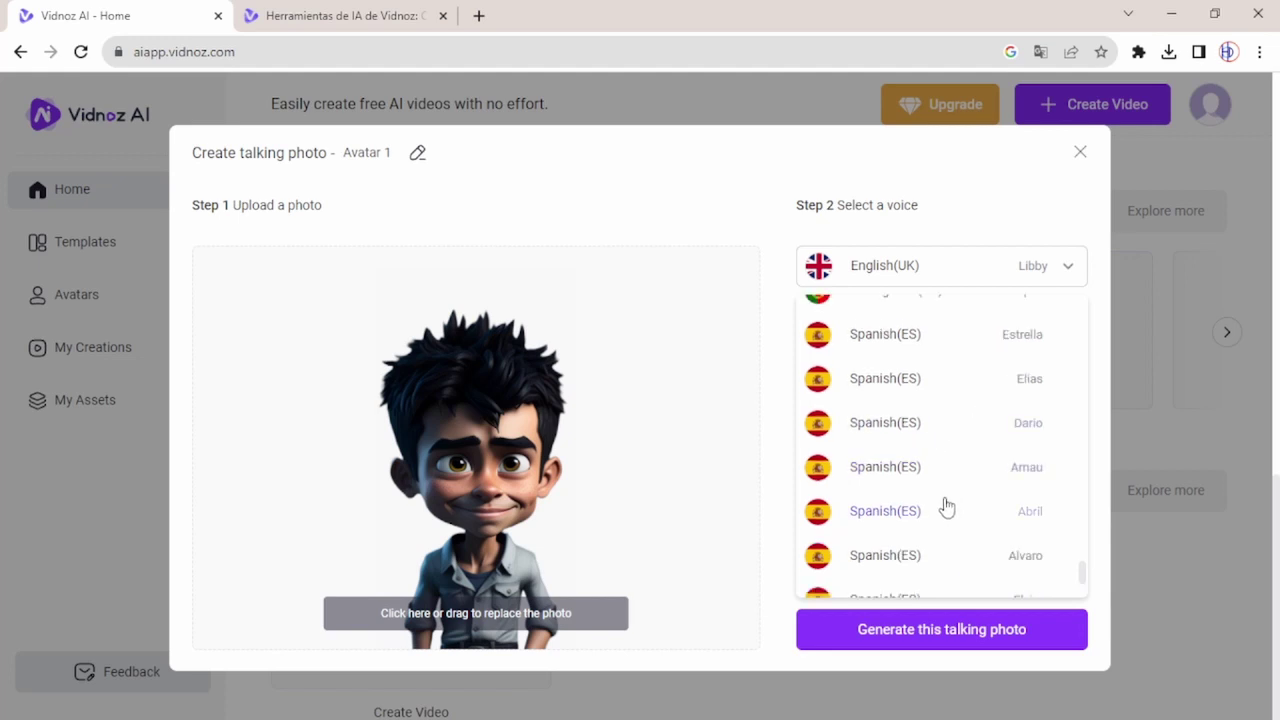
pyautogui.click(884, 432)
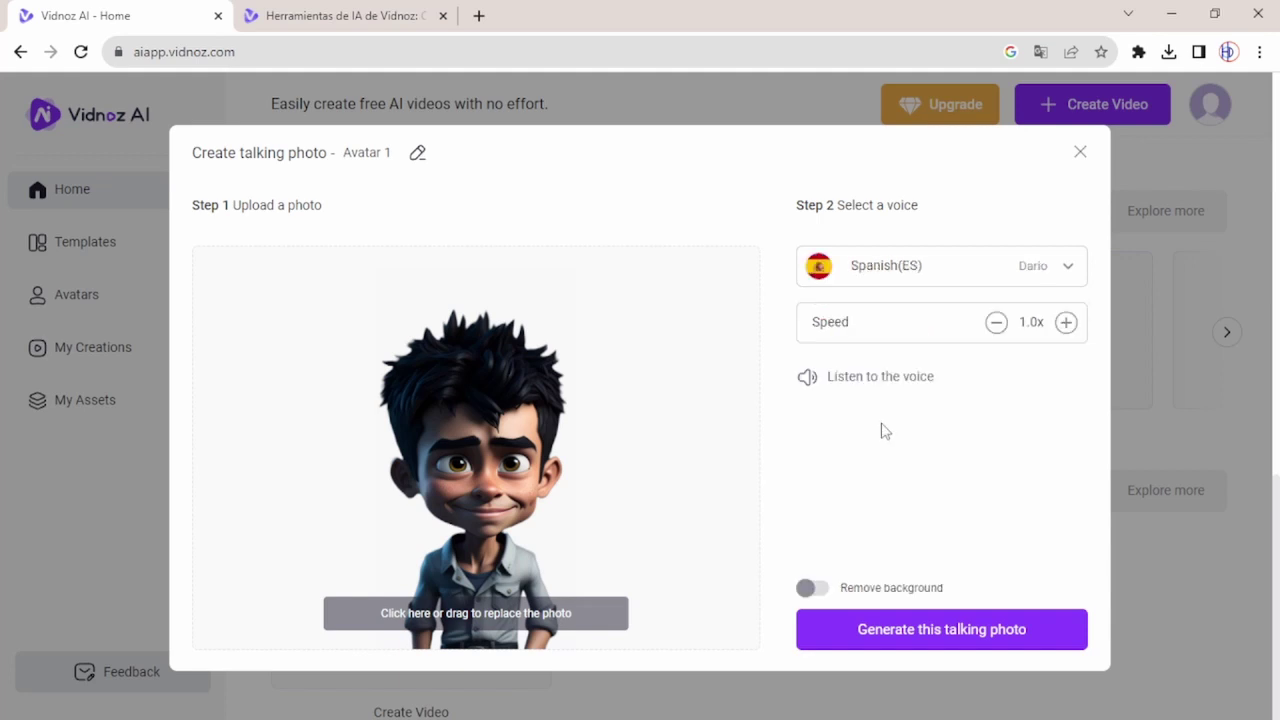
pyautogui.click(806, 380)
# Step: Generate the talking photo and go through the three-part introductory guide of the video editor
pyautogui.click(918, 636)
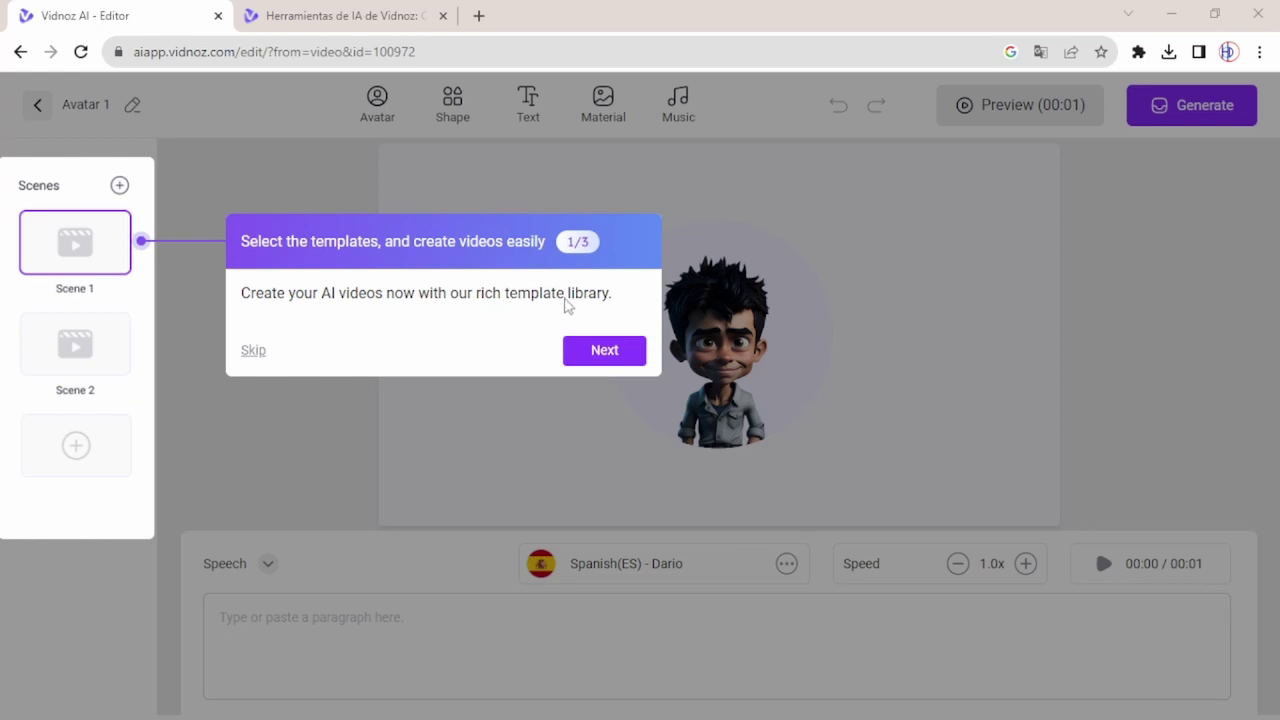
pyautogui.click(607, 355)
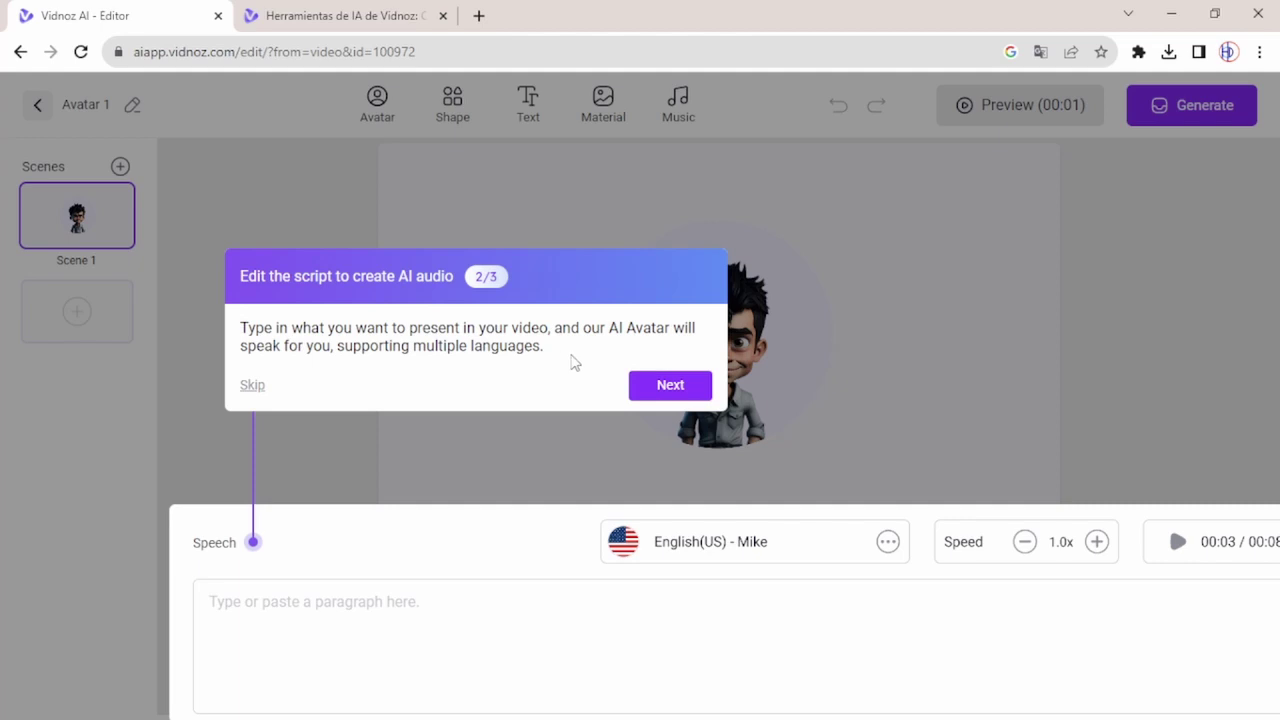
pyautogui.click(672, 390)
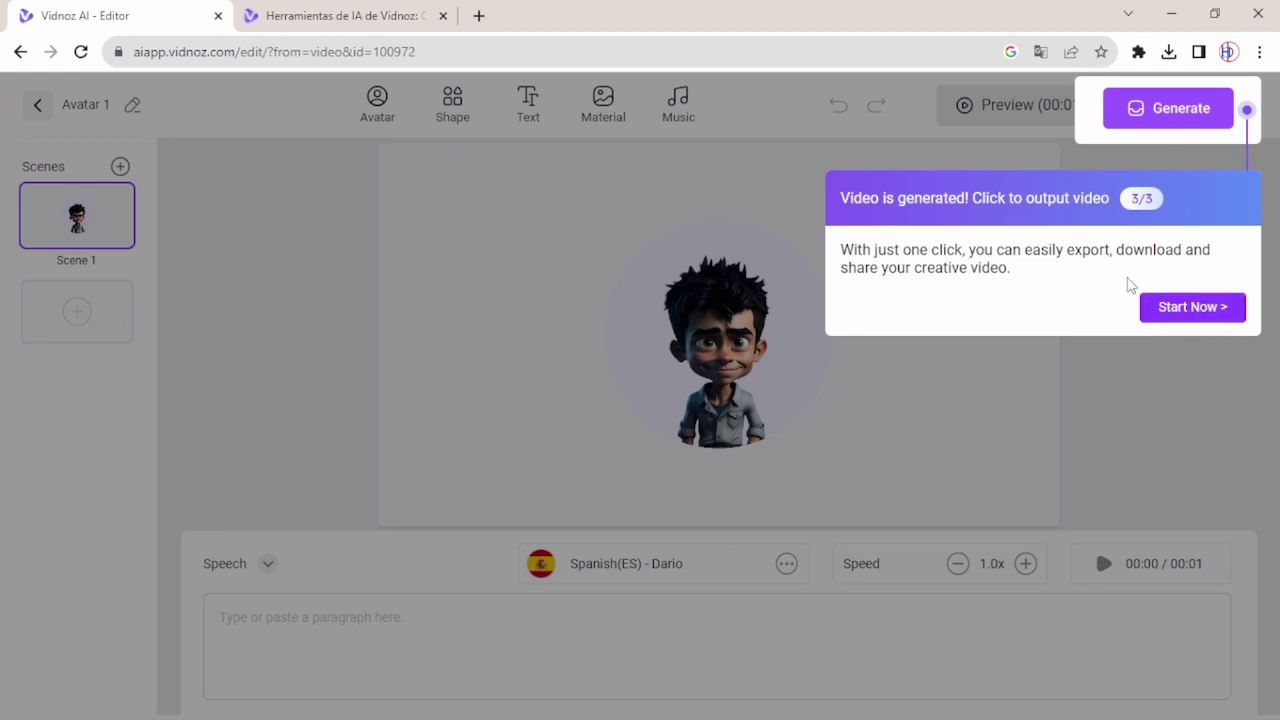
pyautogui.click(1193, 308)
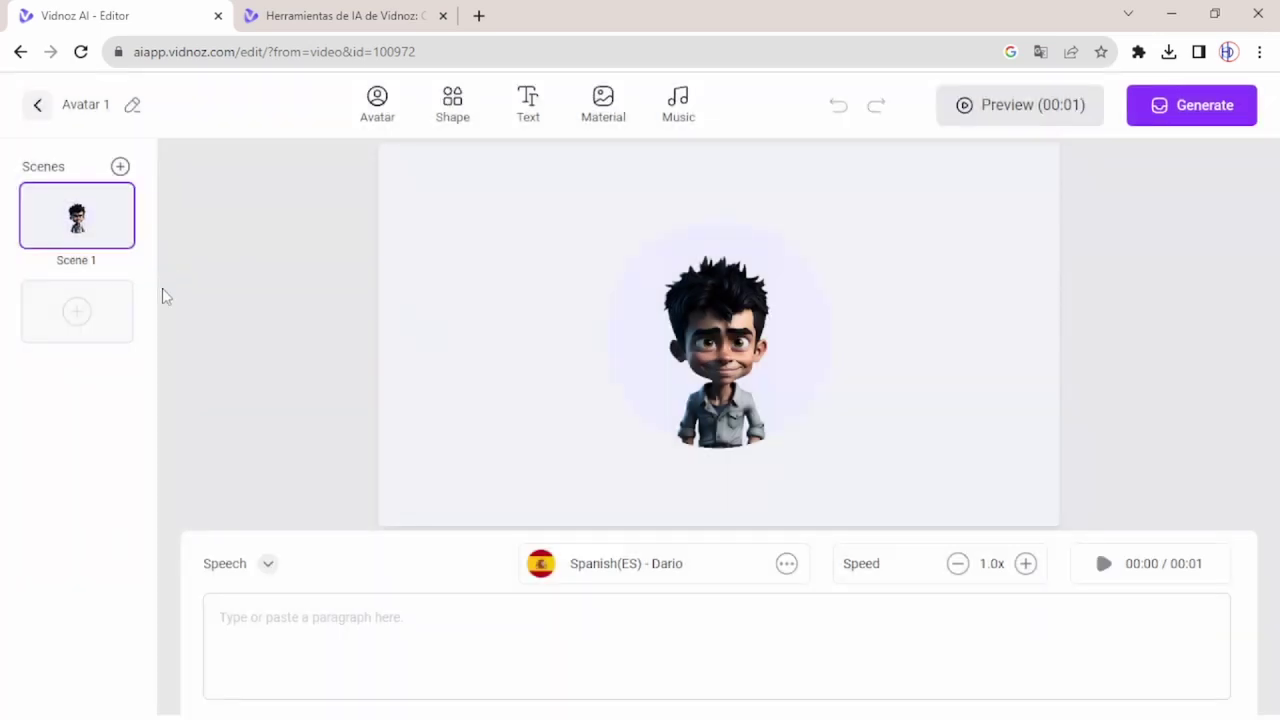
# Step: Enlarge the avatar on the canvas and apply the opening scene of the Purple Social Media Marketing template
pyautogui.click(716, 365)
pyautogui.click(76, 311)
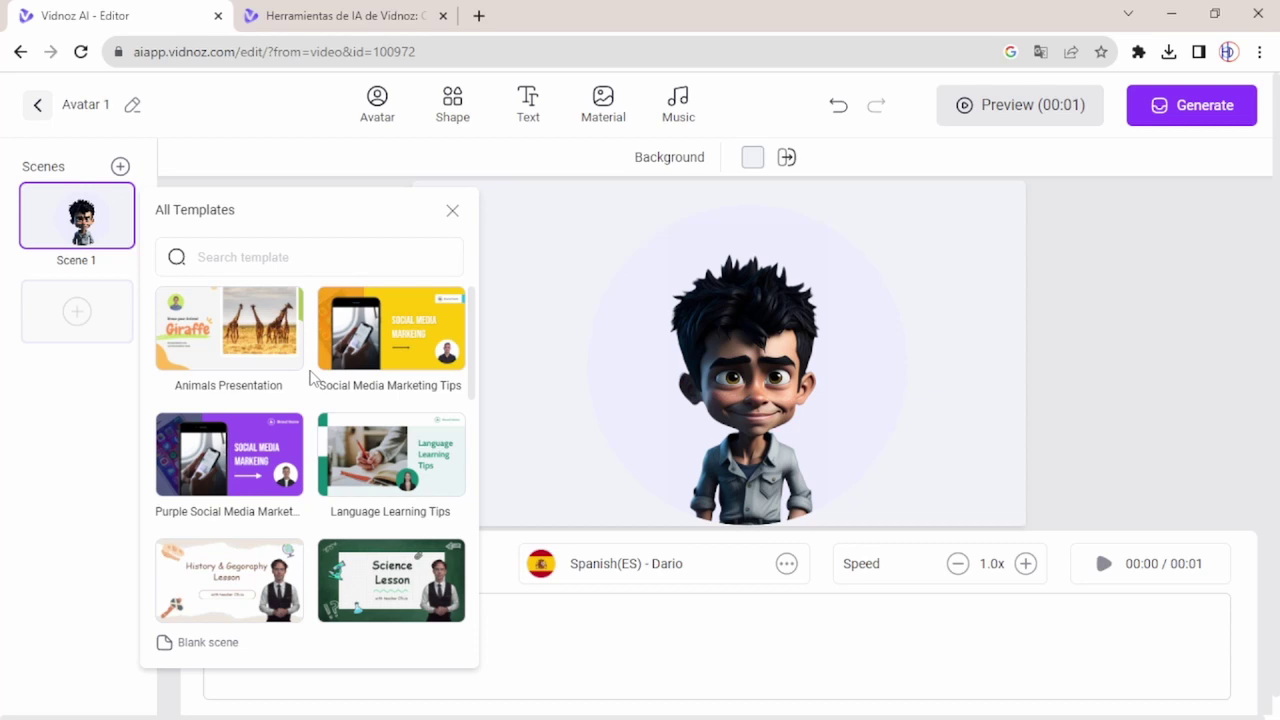
pyautogui.scroll(-1, 310, 377)
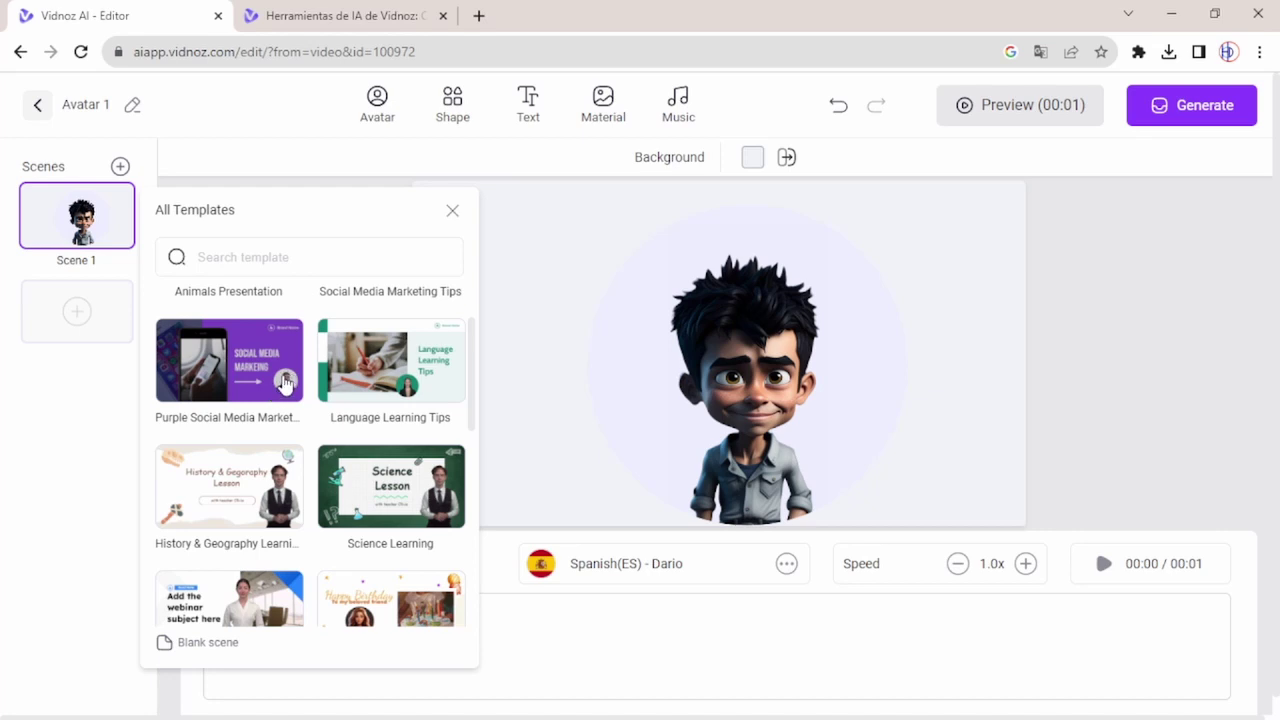
pyautogui.scroll(-1, 286, 384)
pyautogui.scroll(-3, 282, 400)
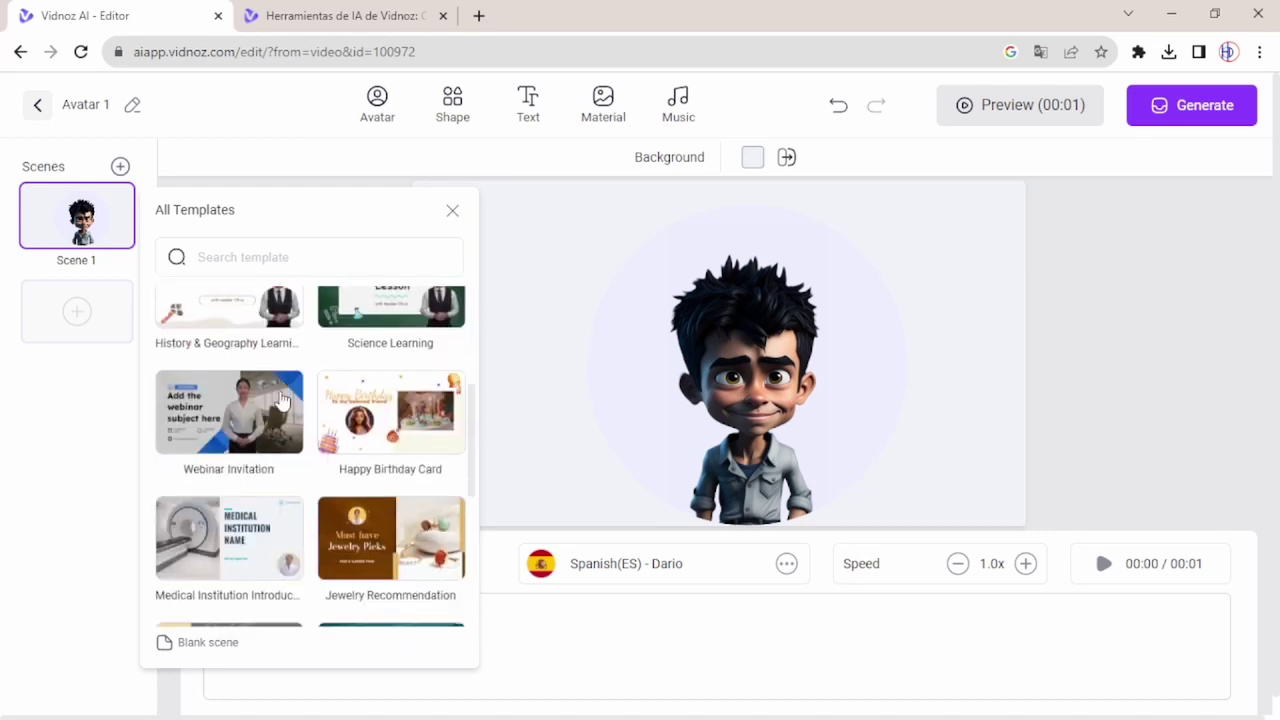
pyautogui.scroll(-3, 282, 400)
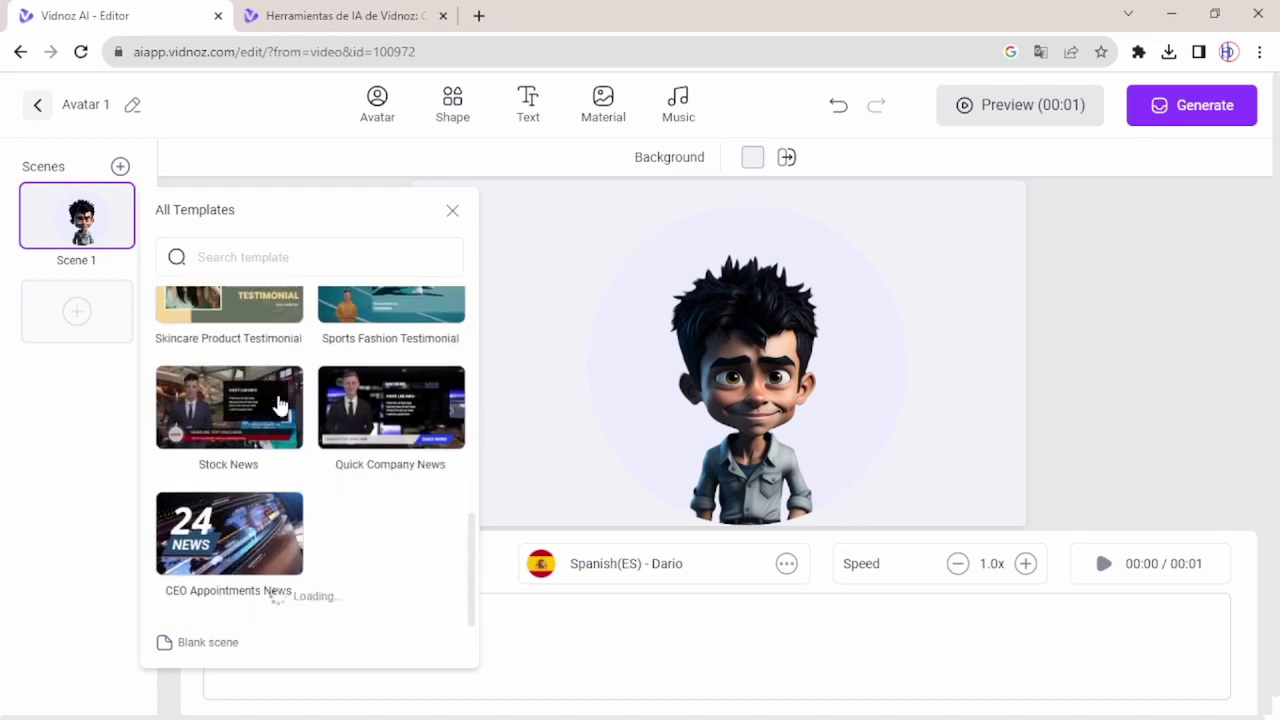
pyautogui.click(298, 430)
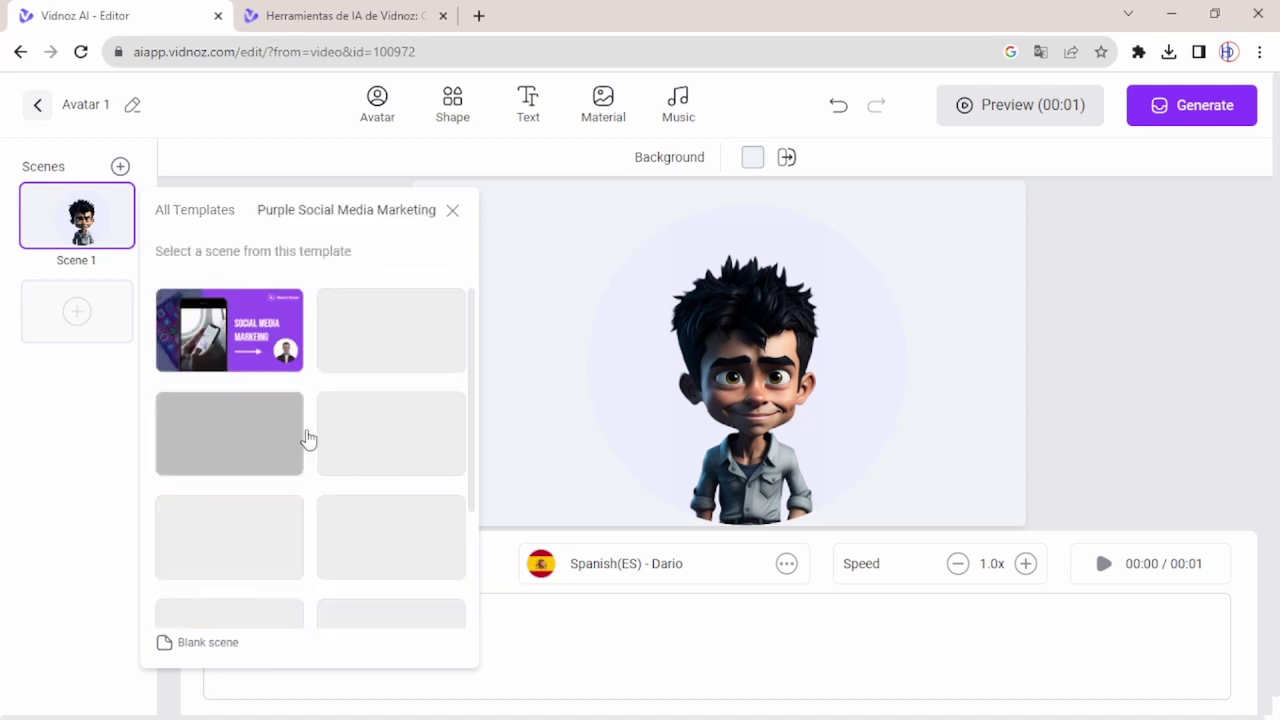
pyautogui.click(244, 347)
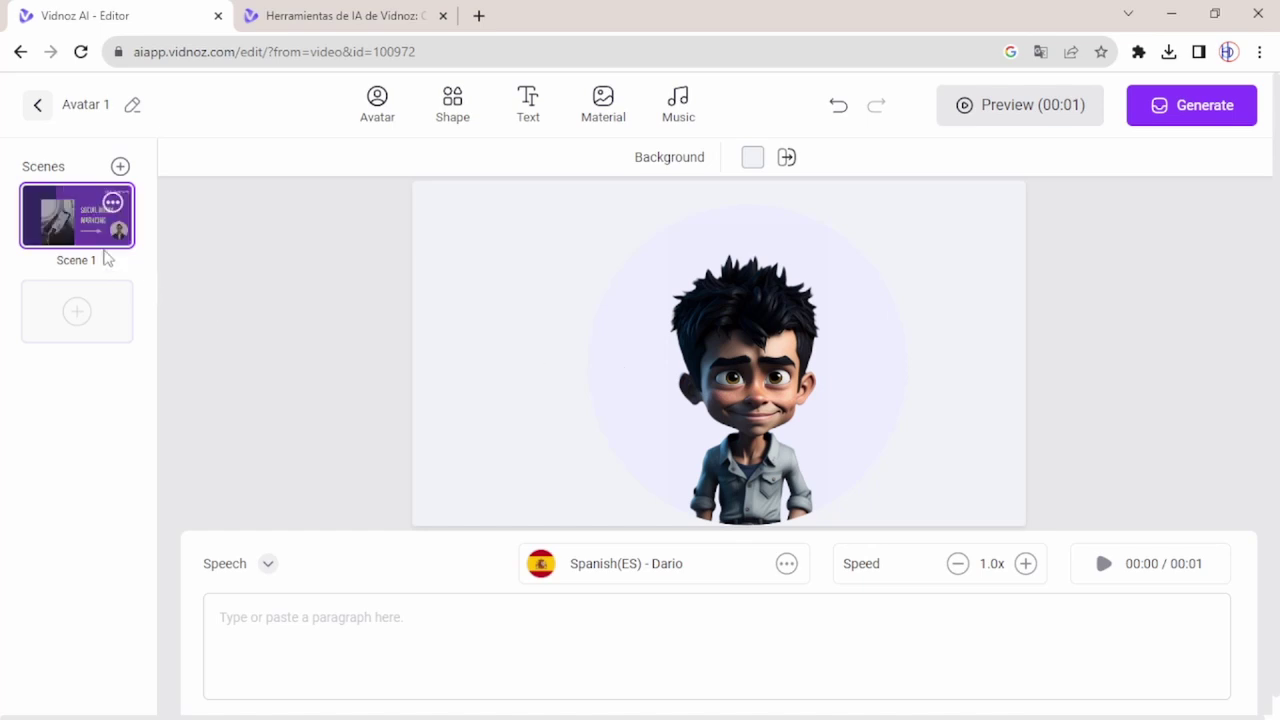
# Step: Browse the talking photo avatars and replace the presenter in Scene 1 with Avatar 1, the spiky-haired cartoon boy
pyautogui.moveTo(97, 236); pyautogui.dragTo(97, 235)
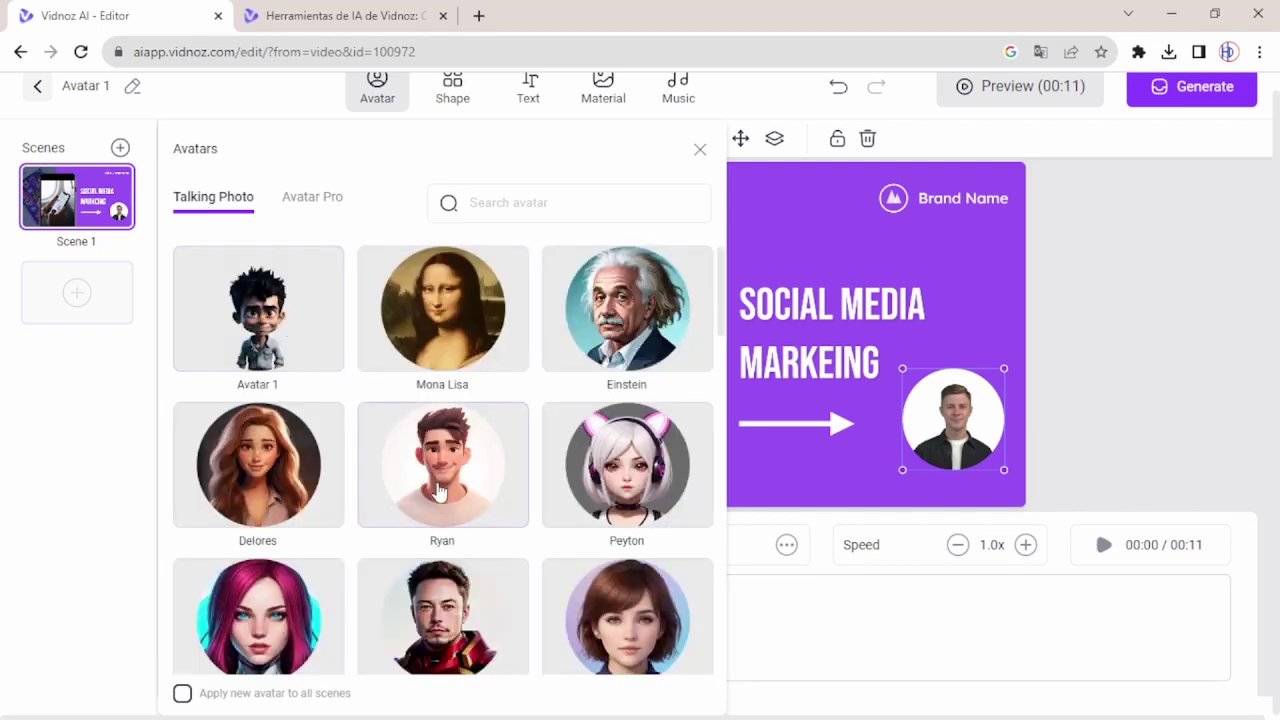
pyautogui.scroll(-2, 440, 495)
pyautogui.scroll(-2, 444, 511)
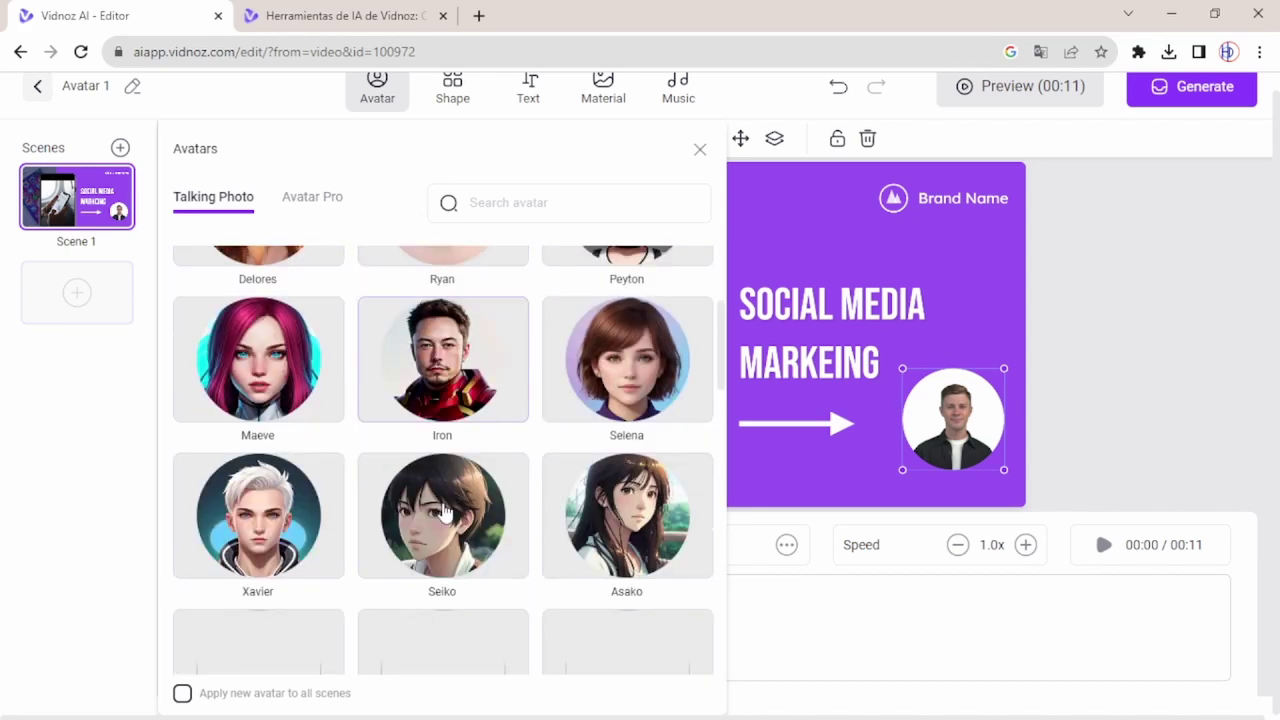
pyautogui.scroll(-3, 444, 511)
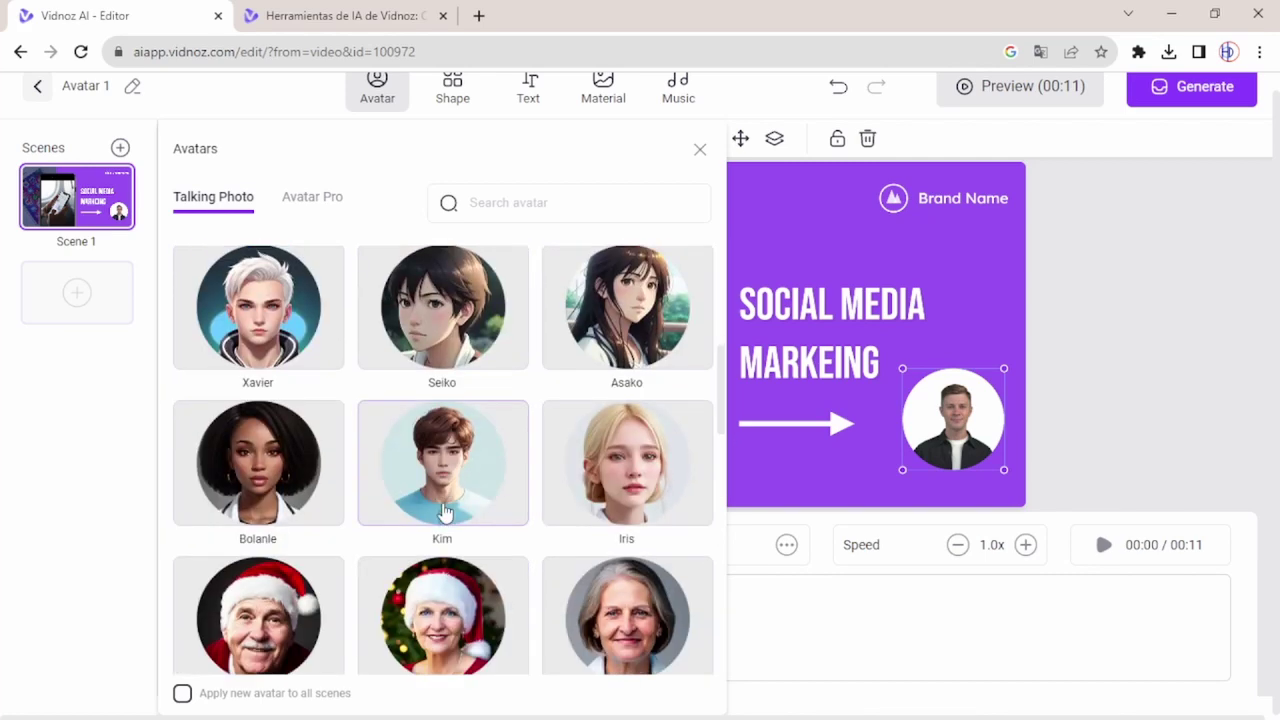
pyautogui.scroll(-1, 444, 511)
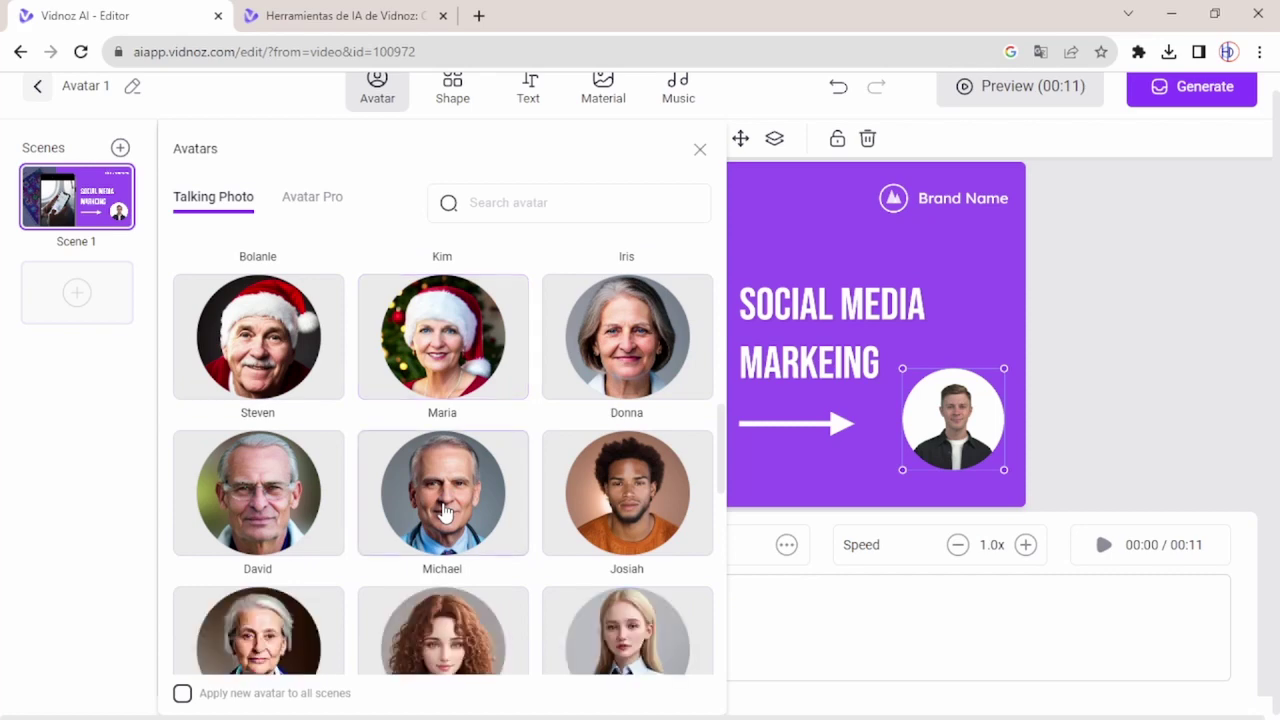
pyautogui.scroll(-2, 444, 511)
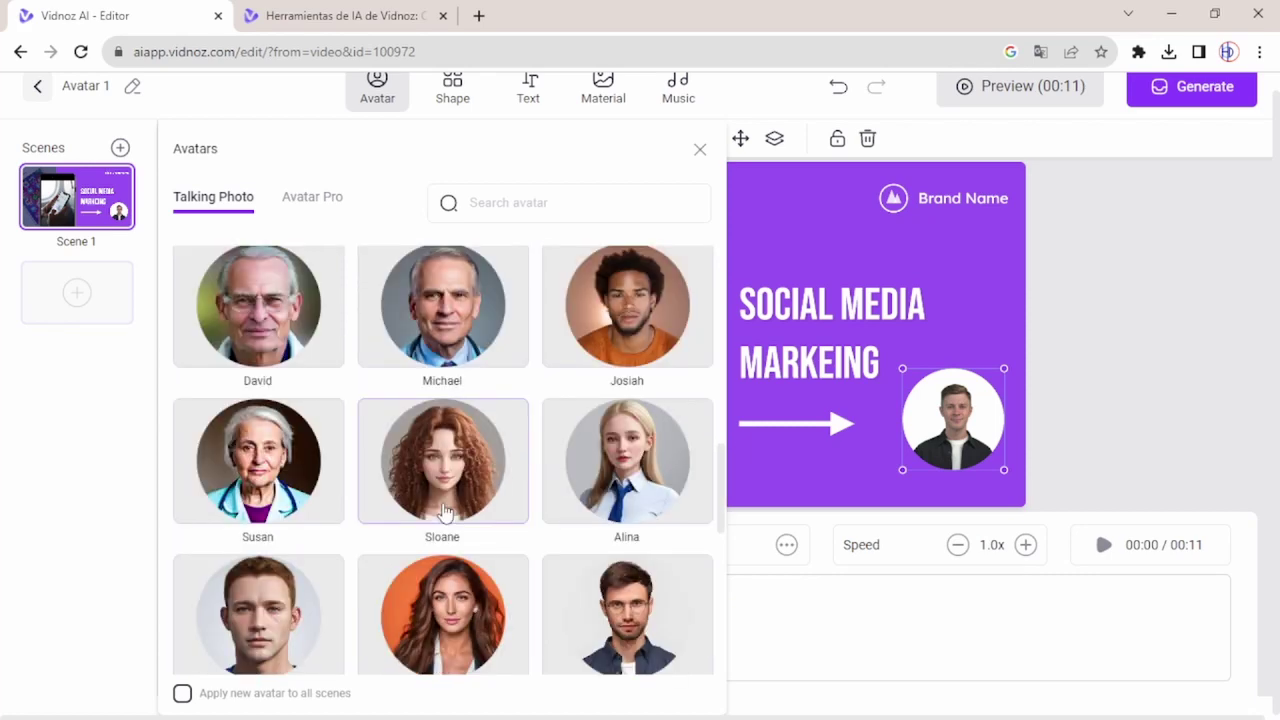
pyautogui.scroll(-6, 444, 511)
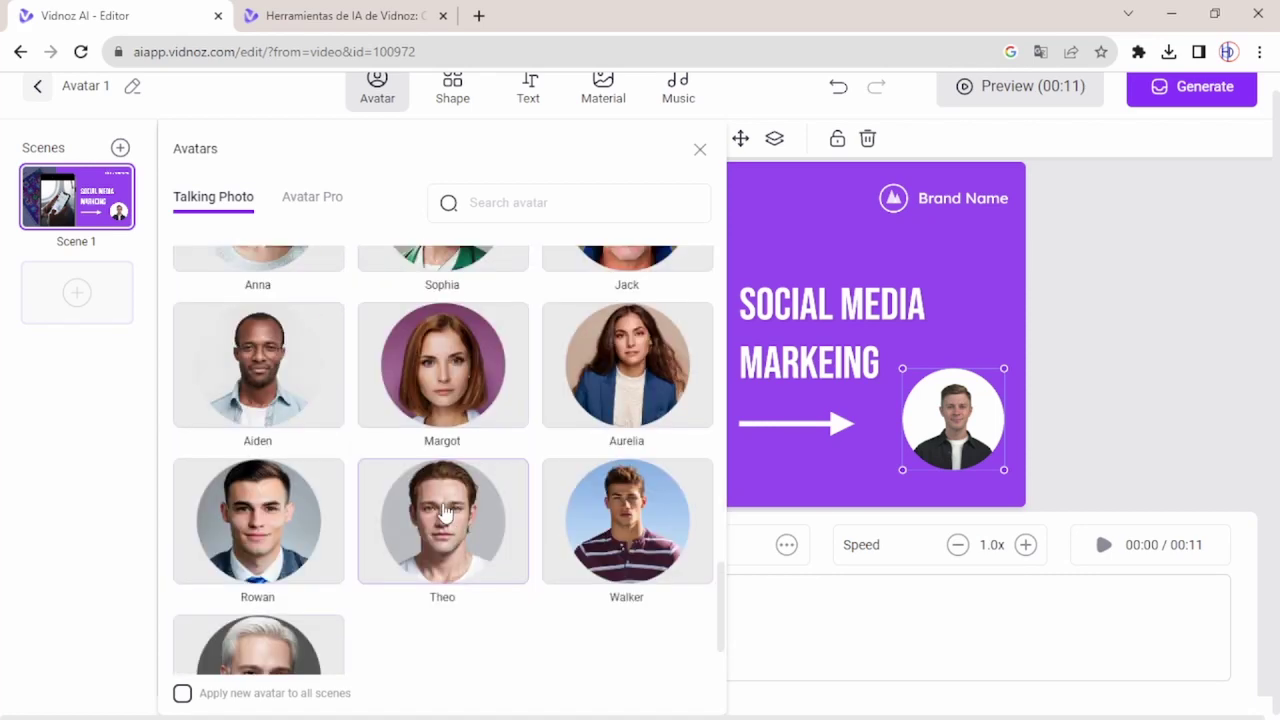
pyautogui.scroll(-1, 444, 511)
pyautogui.scroll(15, 444, 511)
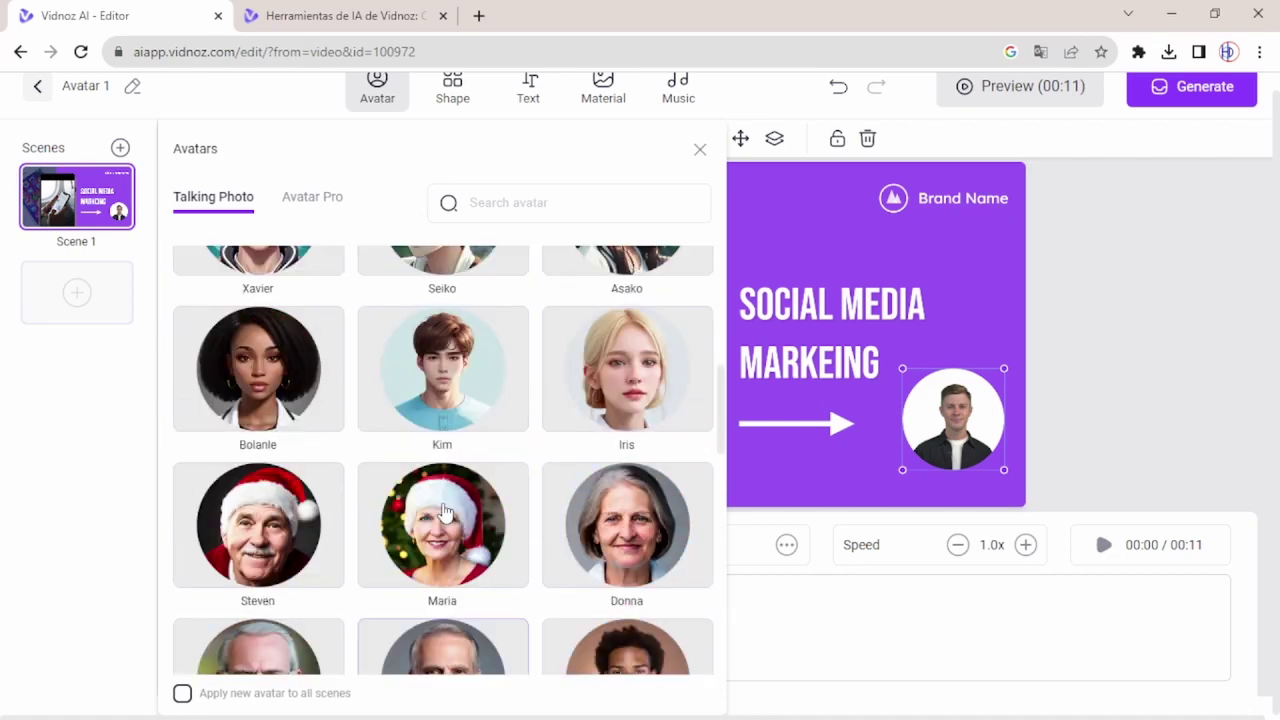
pyautogui.scroll(3, 444, 511)
pyautogui.click(257, 325)
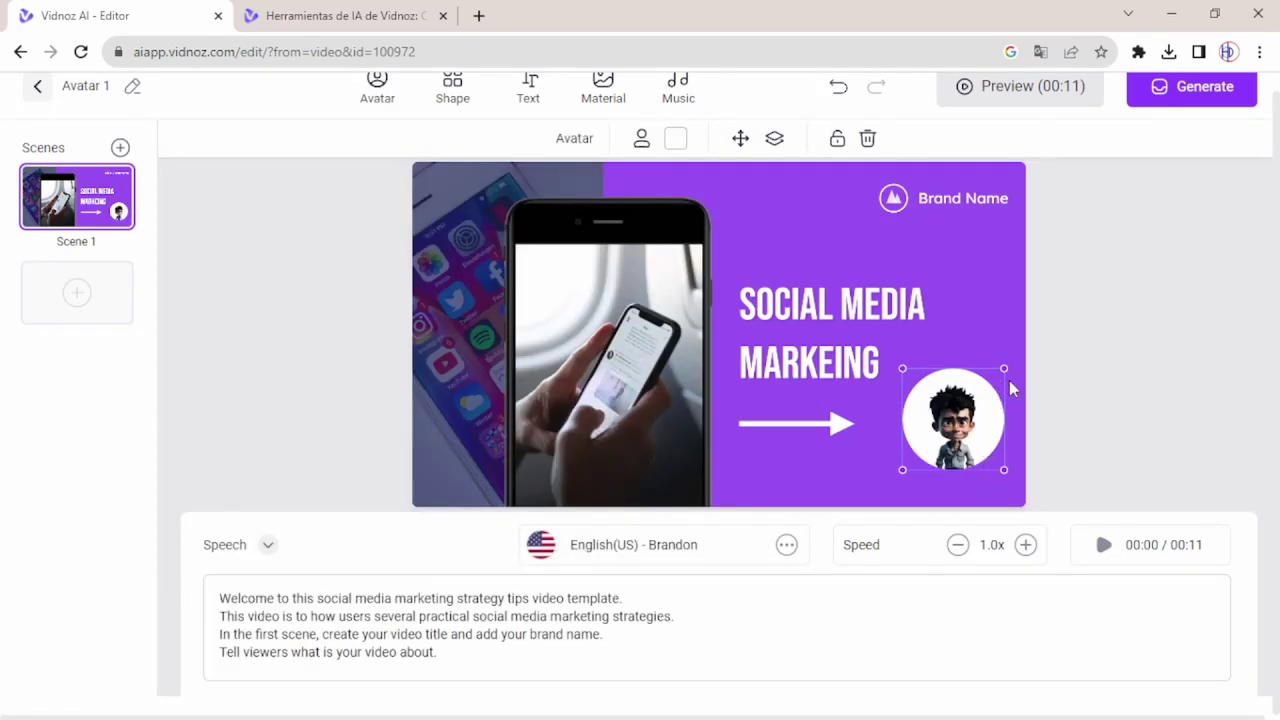
# Step: Show the cartoon avatar in the Half body view and enlarge it to nearly the scene's full height at its right edge
pyautogui.moveTo(1003, 372); pyautogui.dragTo(1012, 495)
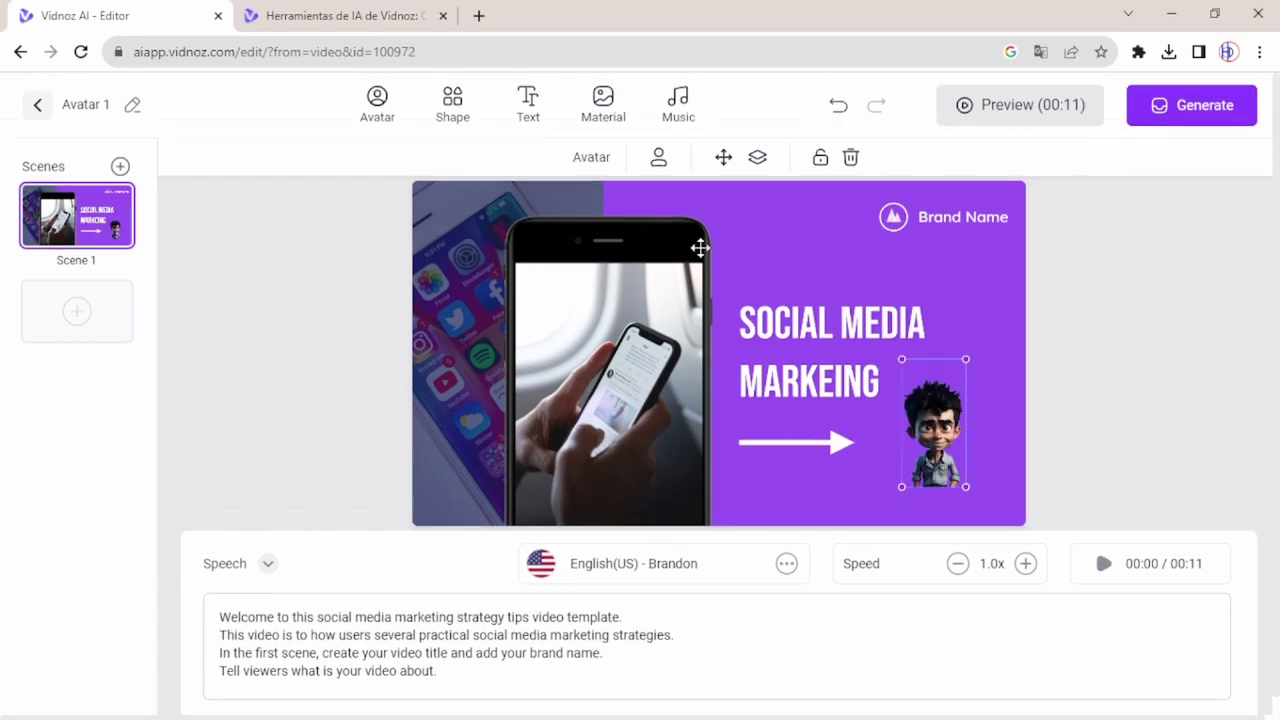
pyautogui.click(658, 157)
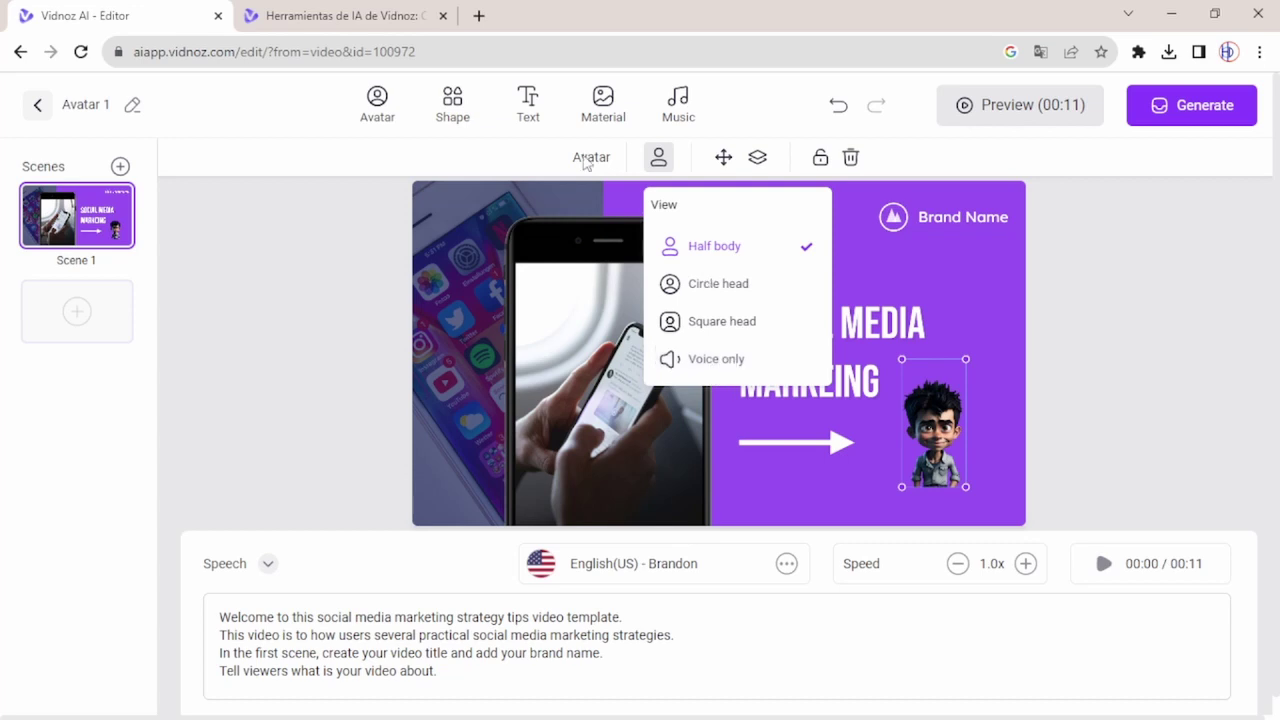
pyautogui.moveTo(723, 157)
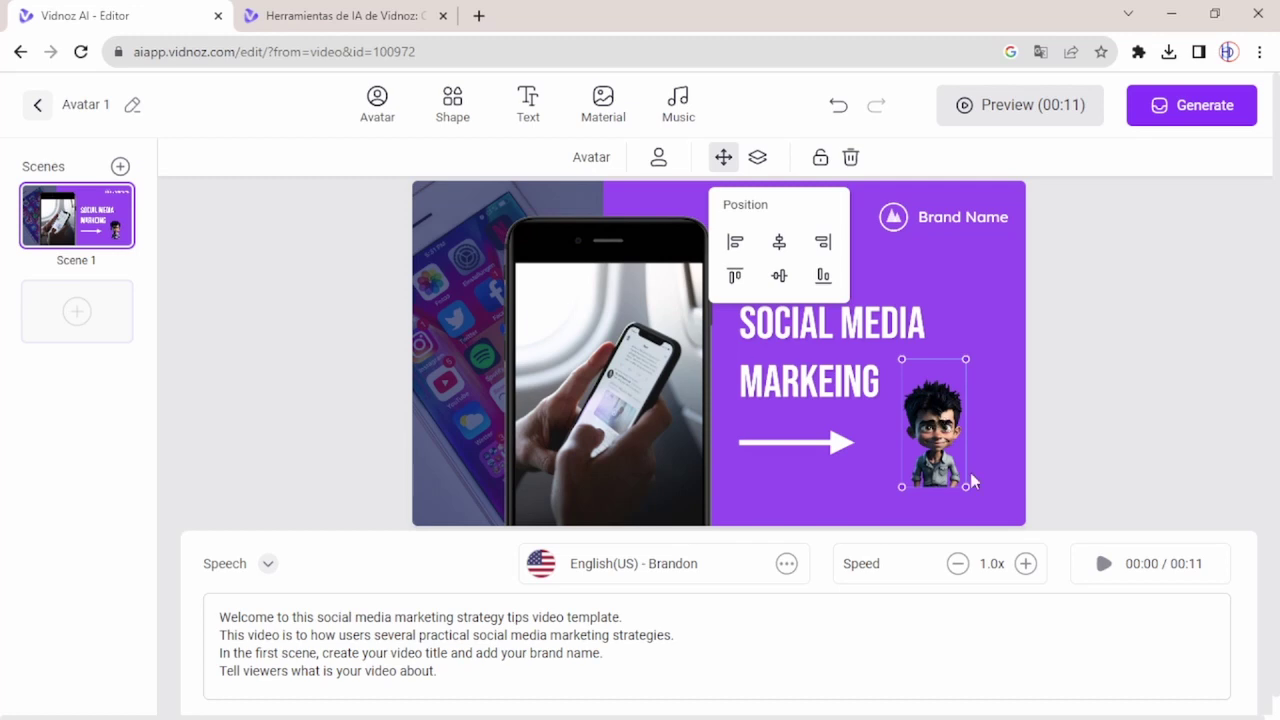
pyautogui.moveTo(966, 486); pyautogui.dragTo(985, 524)
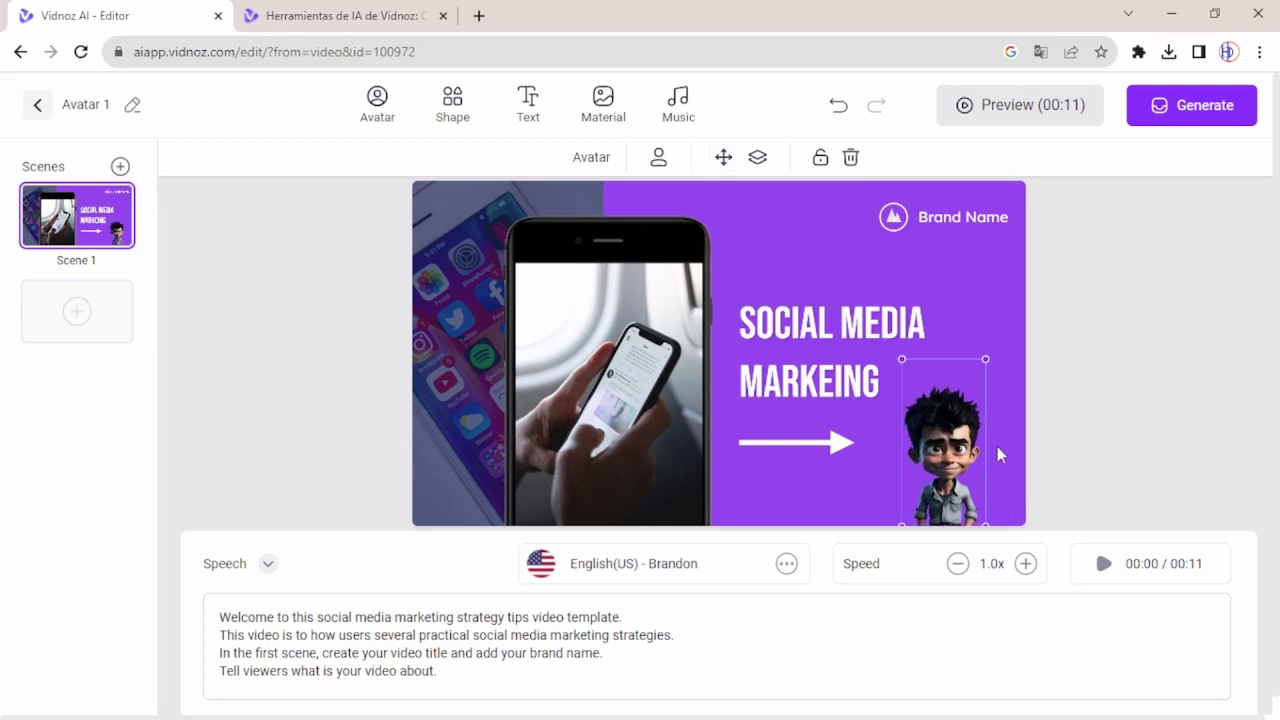
pyautogui.moveTo(985, 359); pyautogui.dragTo(1031, 230)
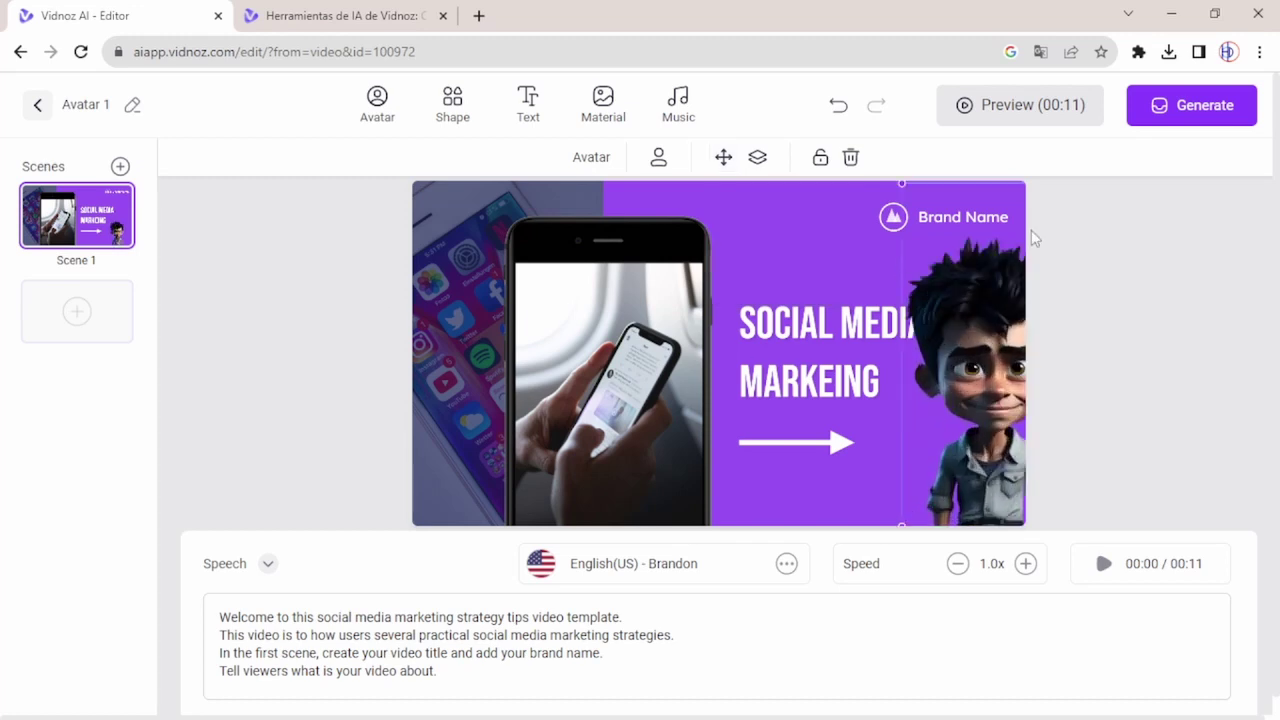
pyautogui.moveTo(946, 378); pyautogui.dragTo(916, 372)
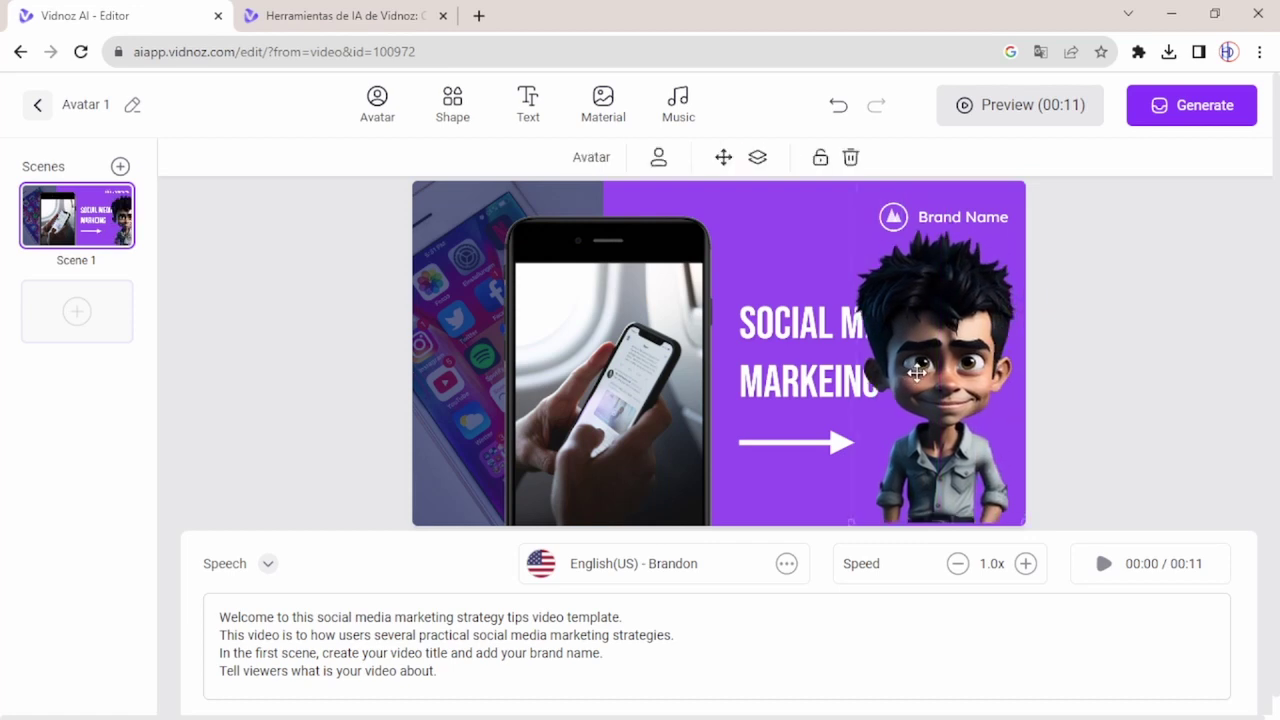
# Step: Rearrange the scene with the title higher up and the avatar beside it, and delete the Brand Name logo
pyautogui.click(799, 327)
pyautogui.moveTo(799, 327); pyautogui.dragTo(796, 269)
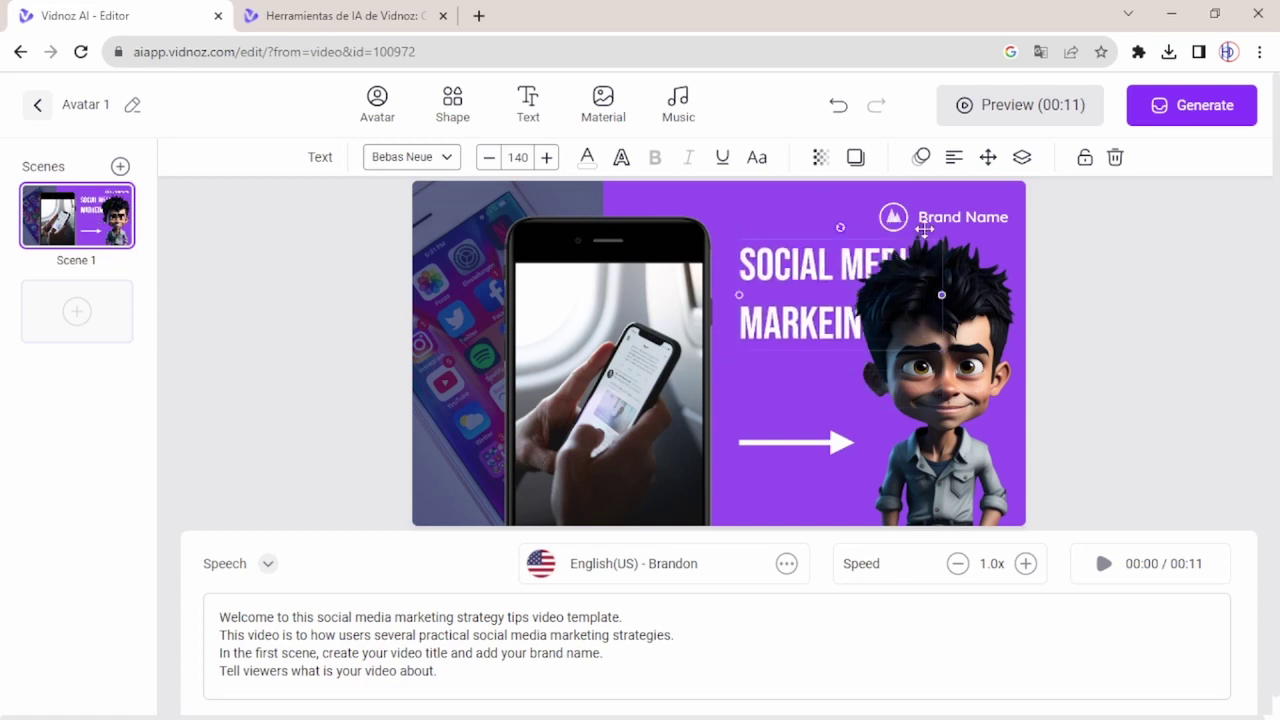
pyautogui.click(960, 218)
pyautogui.click(963, 217)
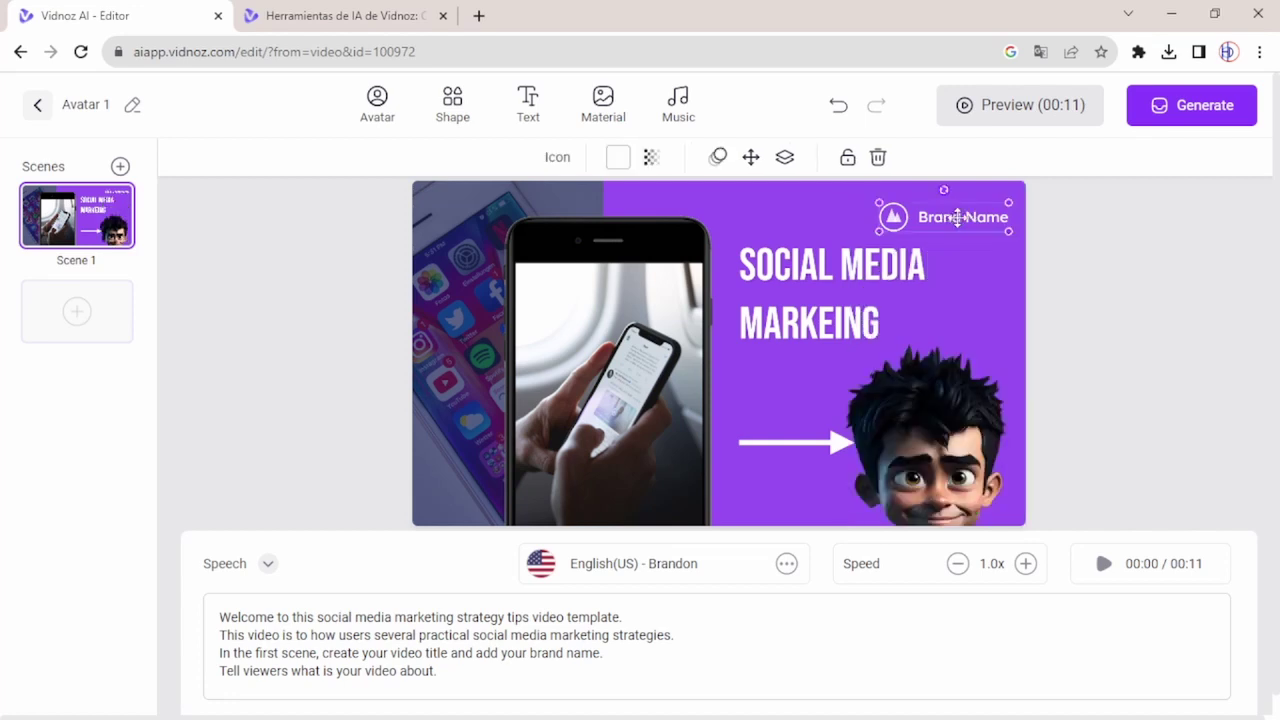
pyautogui.press('Delete')
pyautogui.moveTo(950, 445); pyautogui.dragTo(930, 322)
# Step: Change the scene's background color to the strong blue #2c42ed
pyautogui.click(769, 213)
pyautogui.click(752, 157)
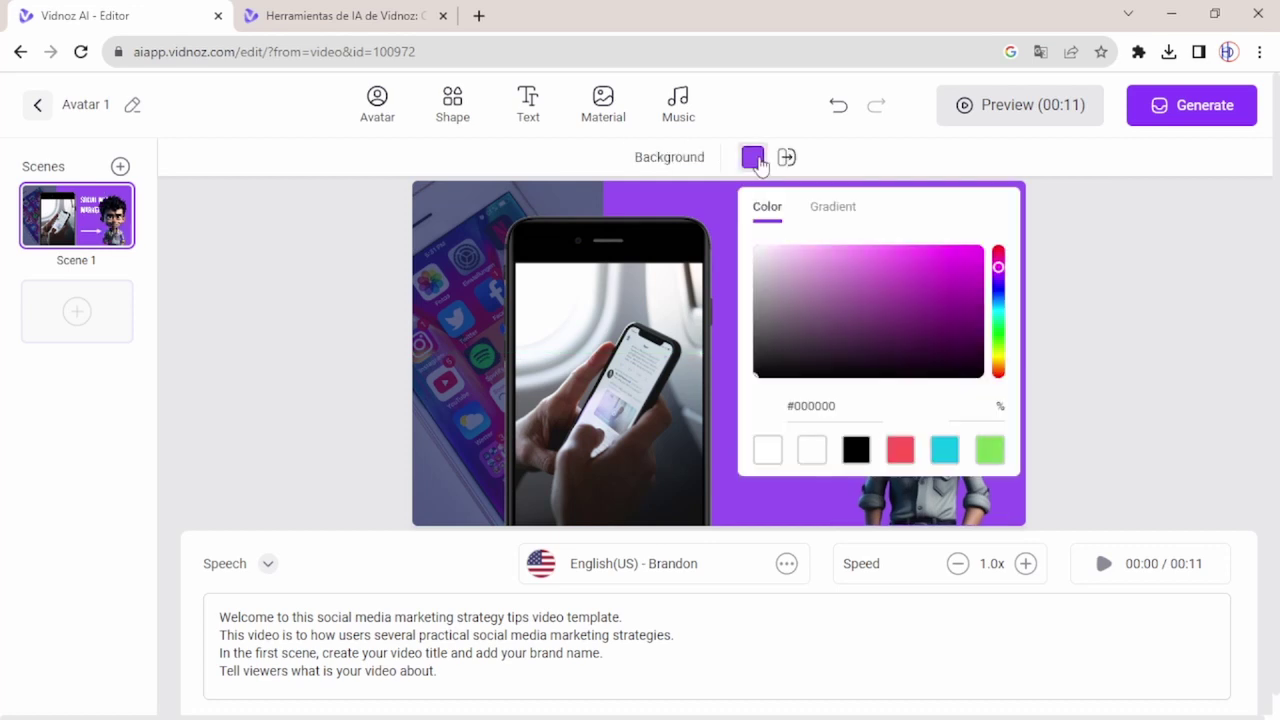
pyautogui.click(905, 251)
pyautogui.moveTo(998, 250); pyautogui.dragTo(1000, 295)
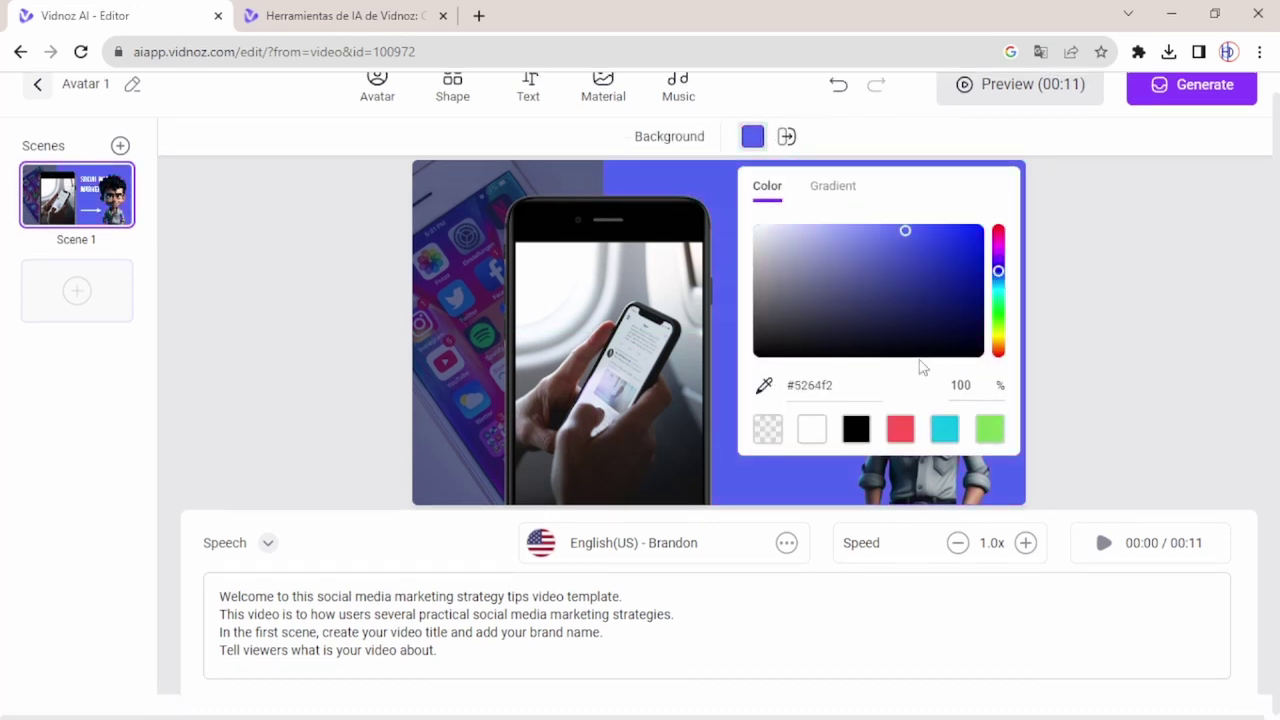
pyautogui.click(940, 233)
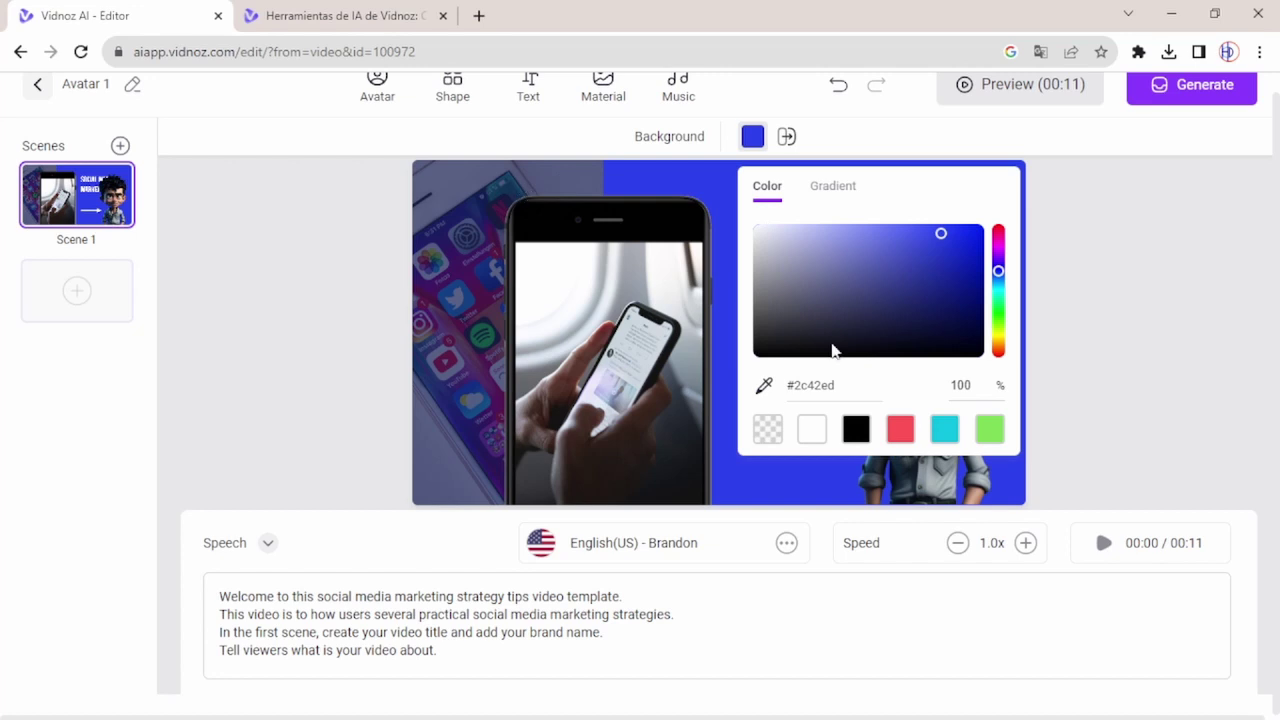
# Step: Move the title to the top of the scene and replace its text with HAGAMOS DISEÑO
pyautogui.click(860, 250)
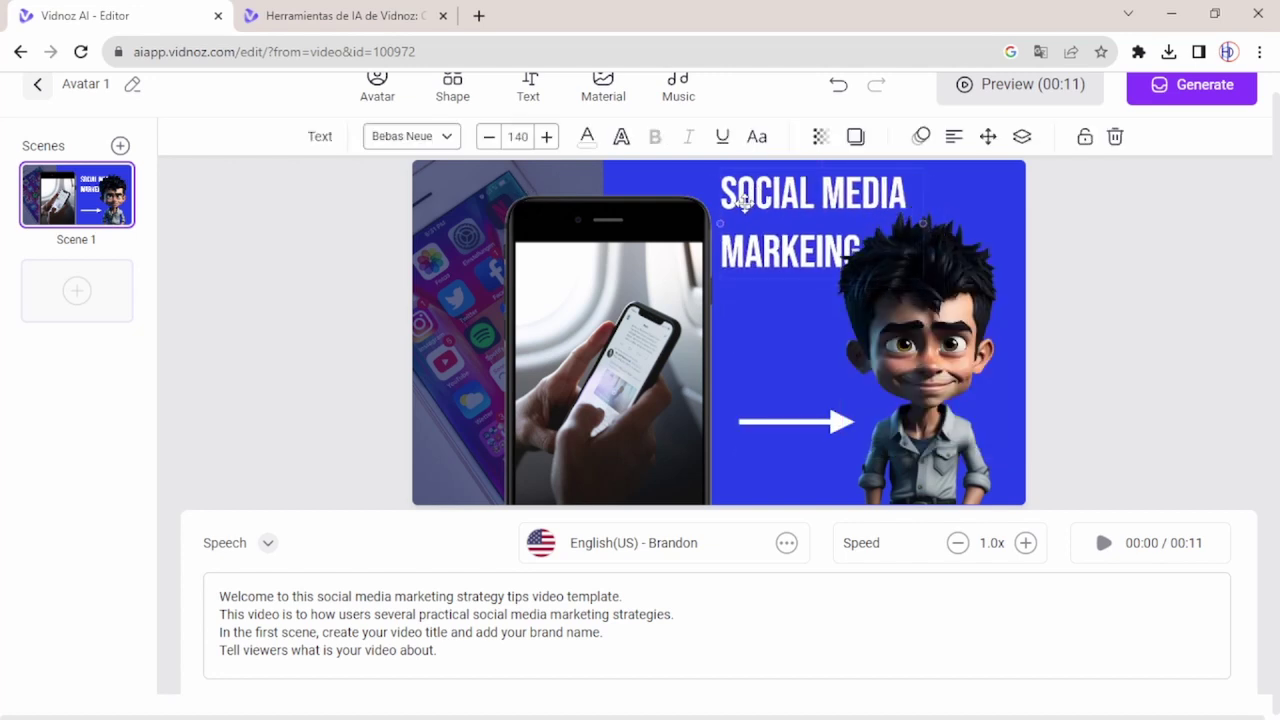
pyautogui.write('H')
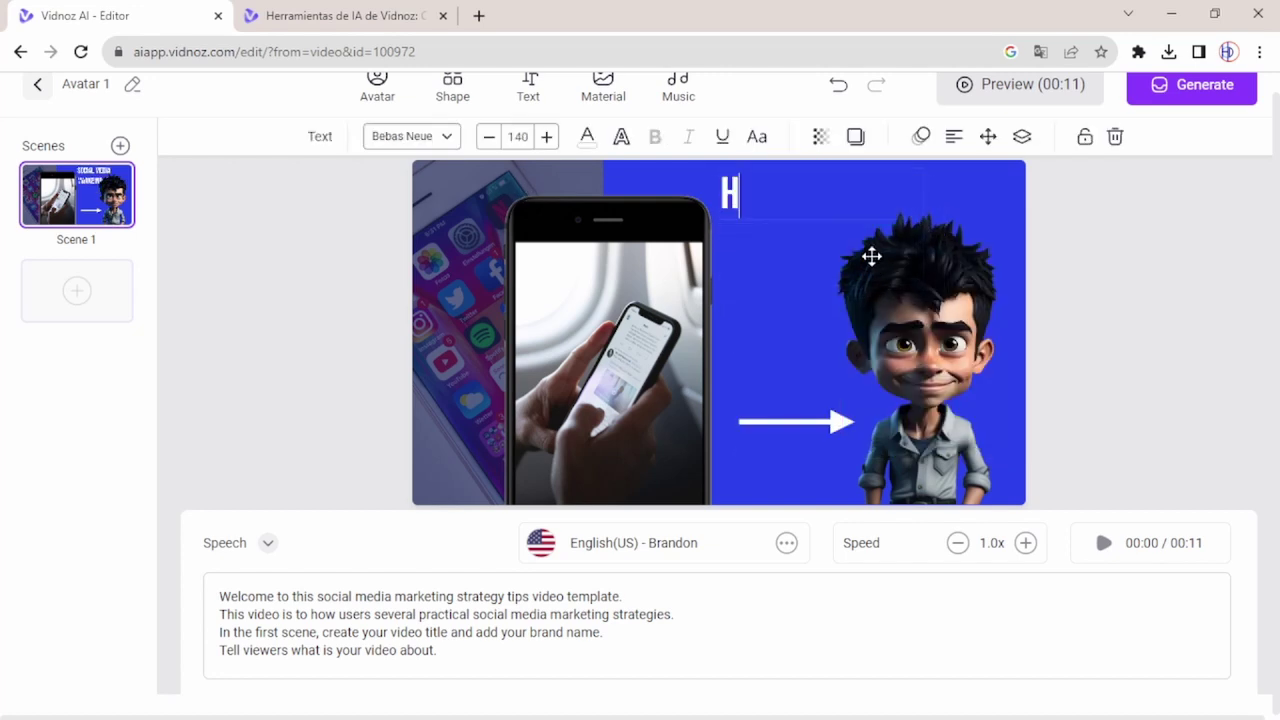
pyautogui.write('AGA')
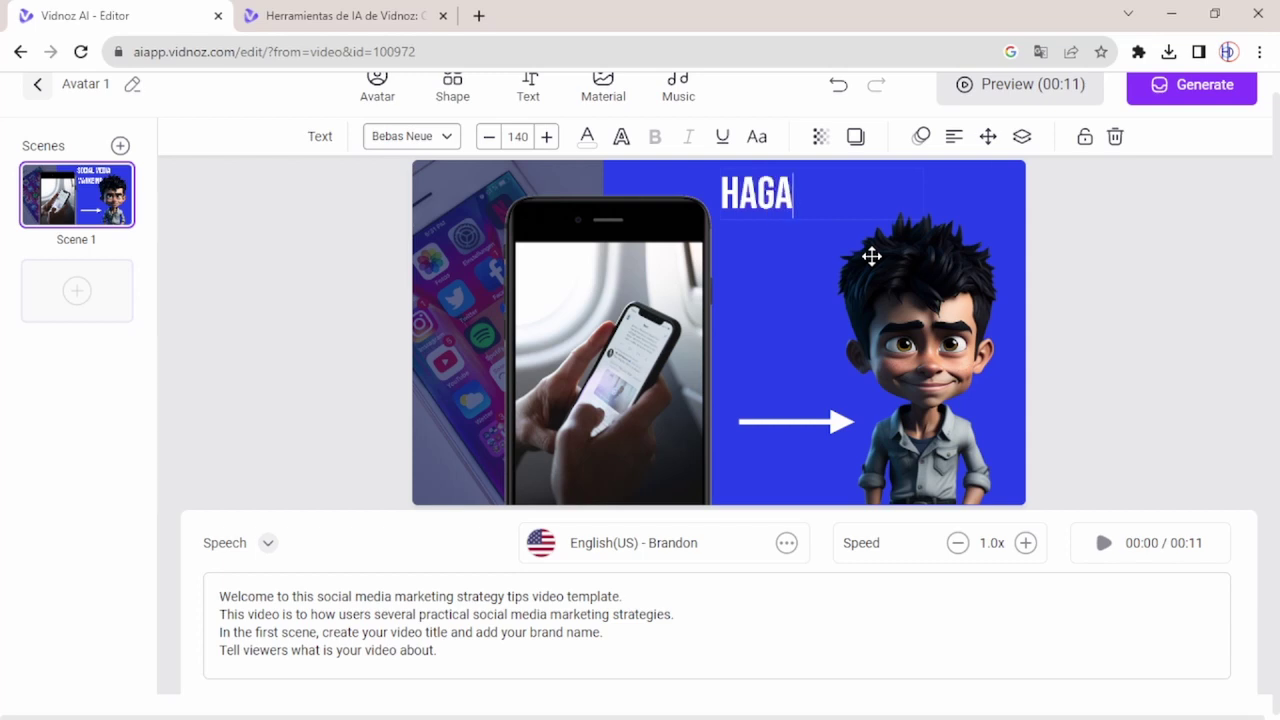
pyautogui.write('MOS D')
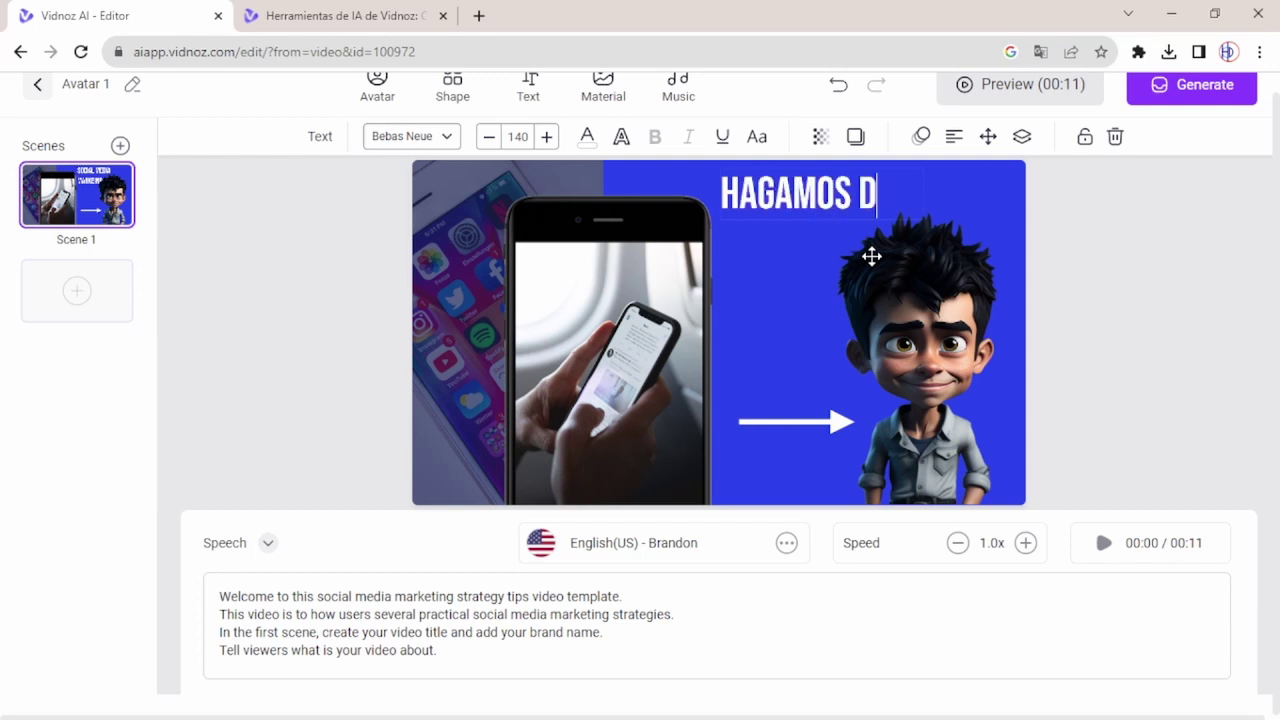
pyautogui.write('ISEÑO')
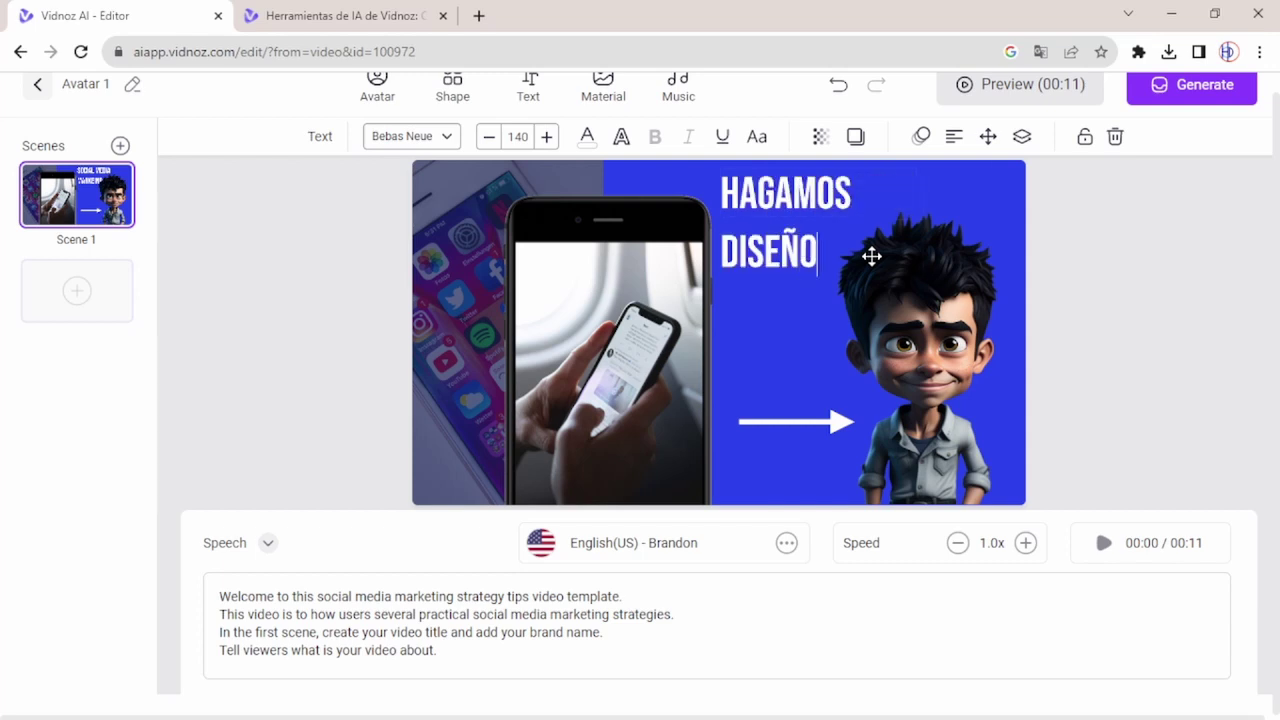
# Step: Apply the Wipe left transition to the scene
pyautogui.click(684, 173)
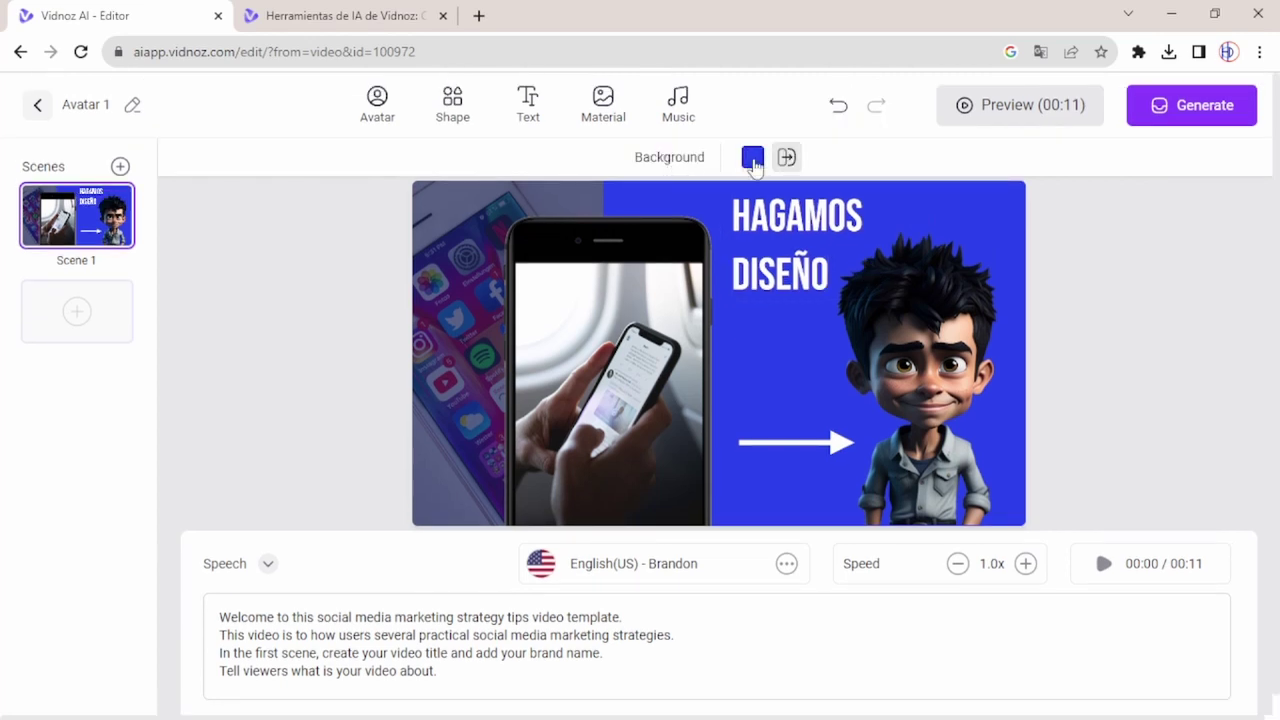
pyautogui.click(788, 160)
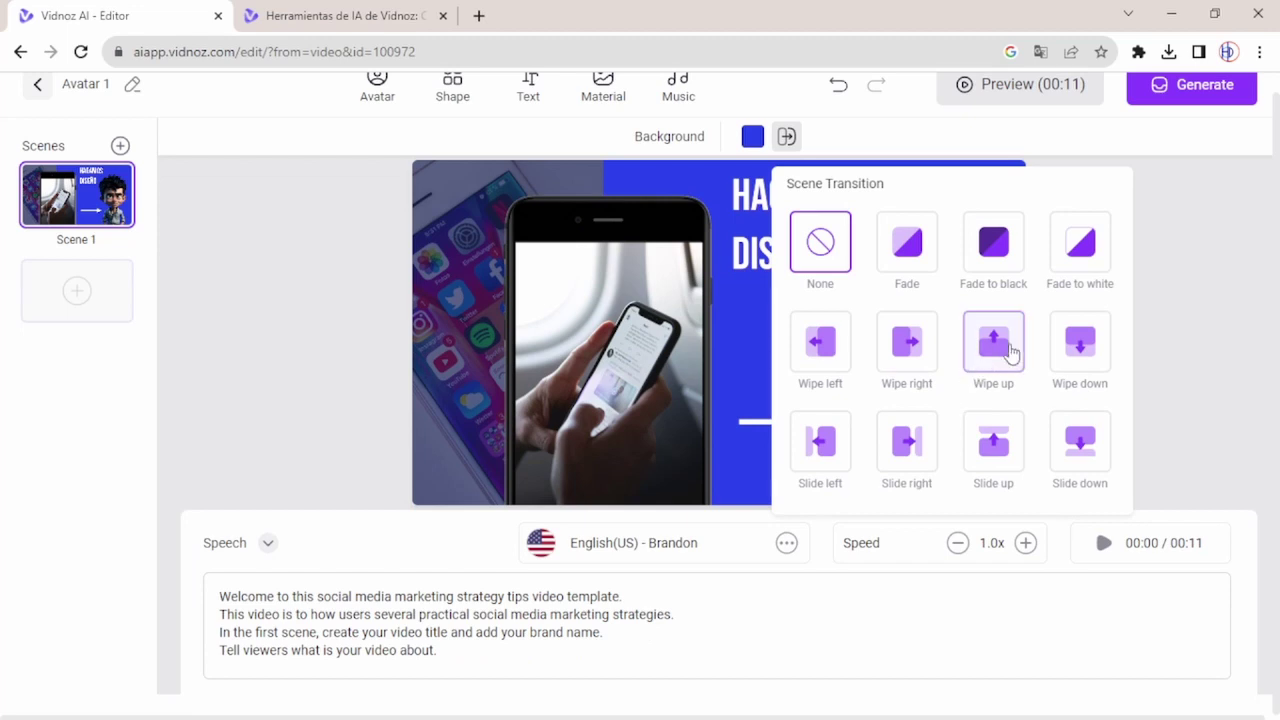
pyautogui.click(822, 348)
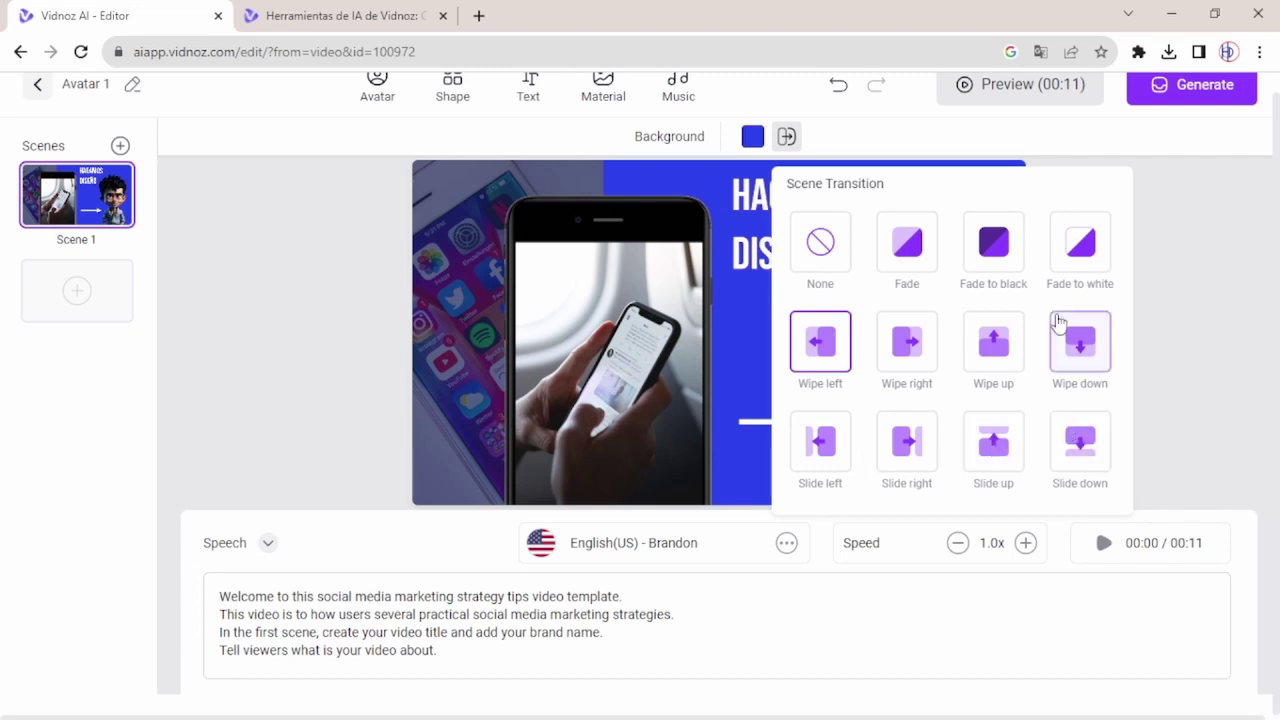
# Step: Align the cartoon avatar to the right edge of the scene
pyautogui.click(955, 330)
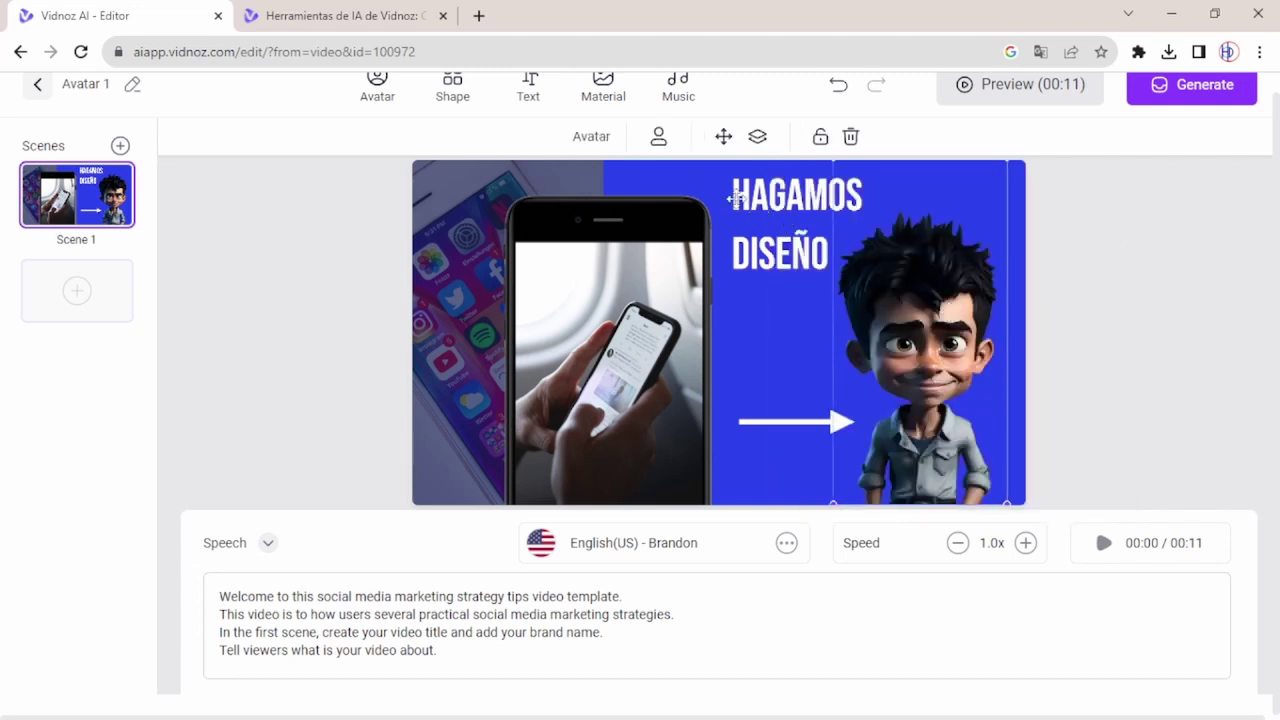
pyautogui.click(723, 136)
pyautogui.click(779, 221)
pyautogui.click(821, 222)
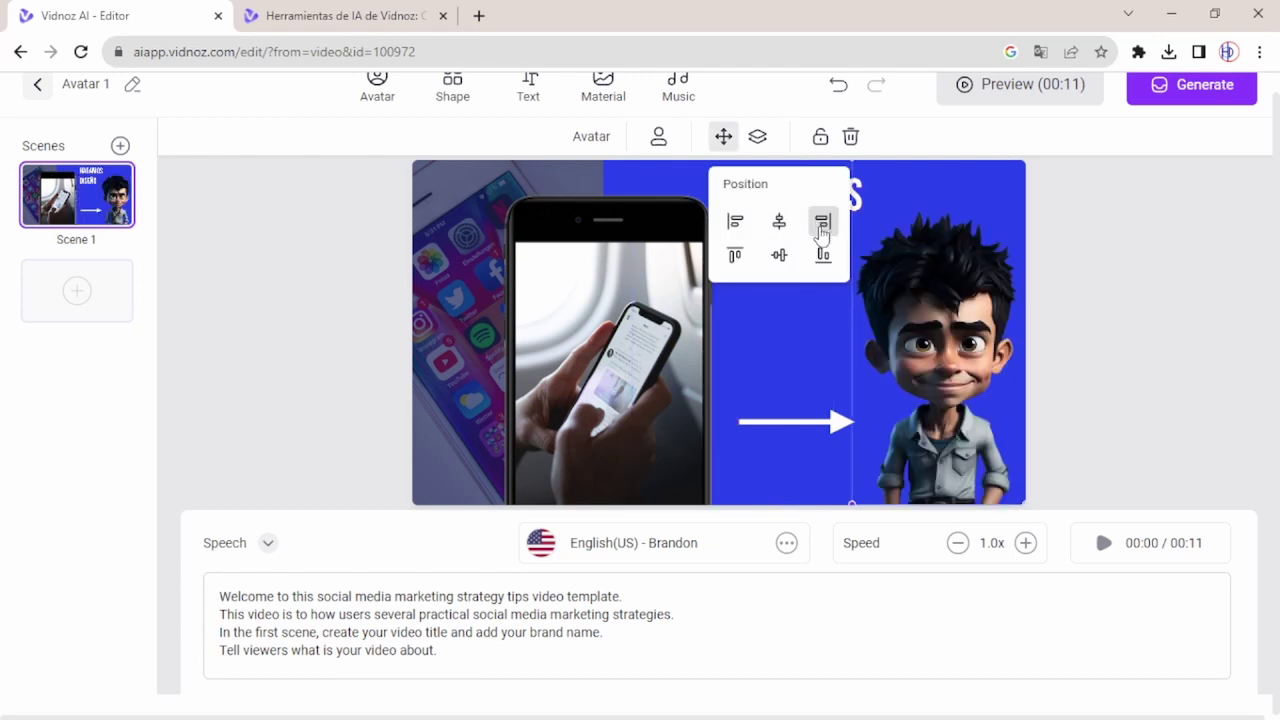
pyautogui.click(1085, 273)
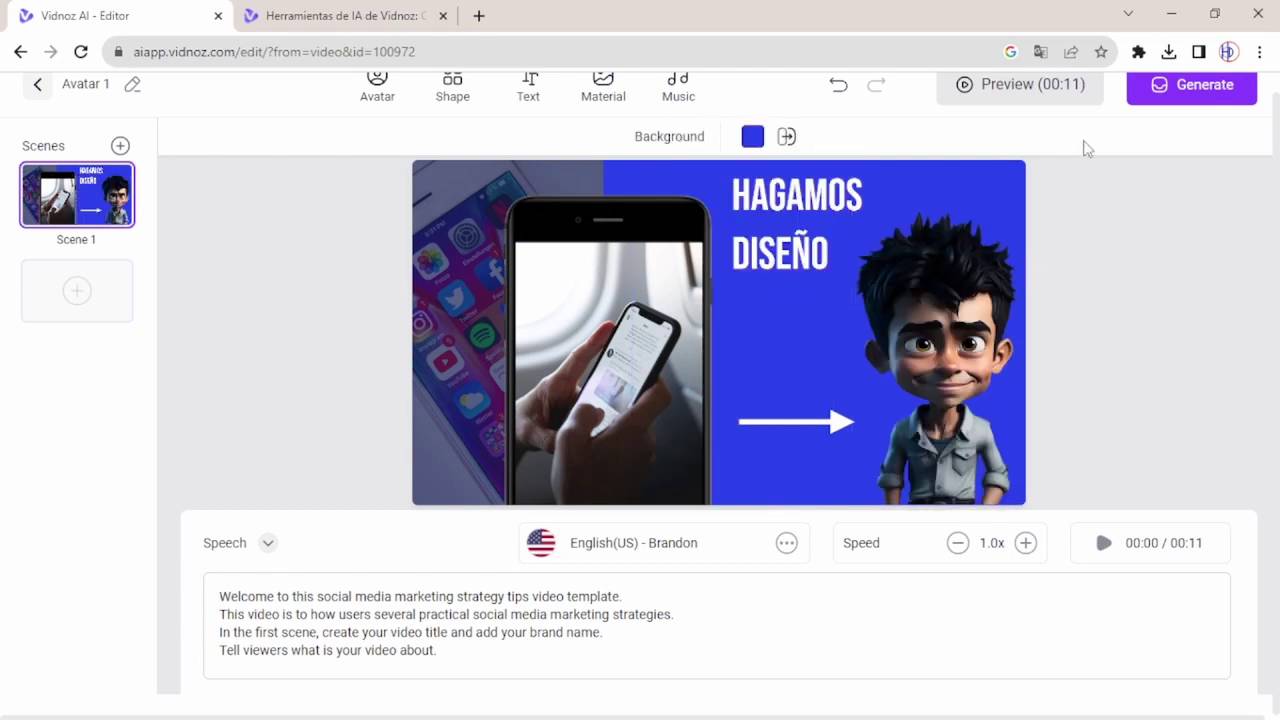
# Step: Change the speech voice to Spanish(ES) - Dario
pyautogui.scroll(1, 586, 117)
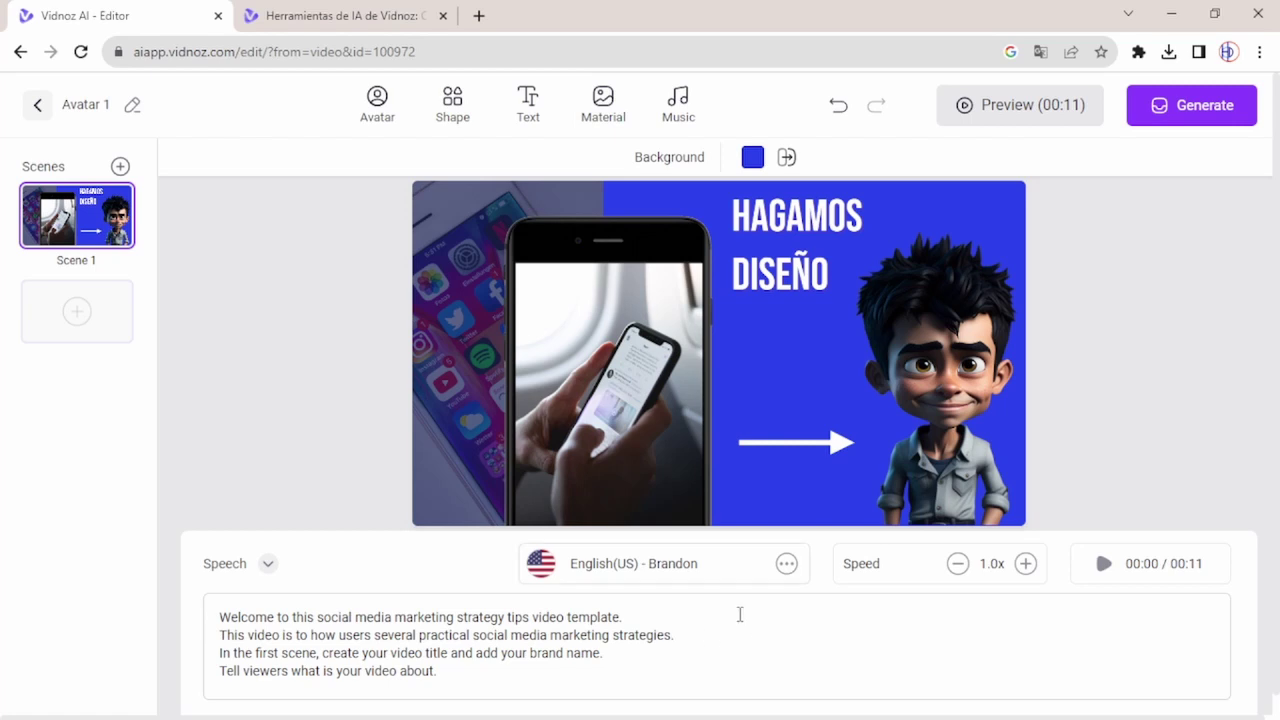
pyautogui.click(596, 568)
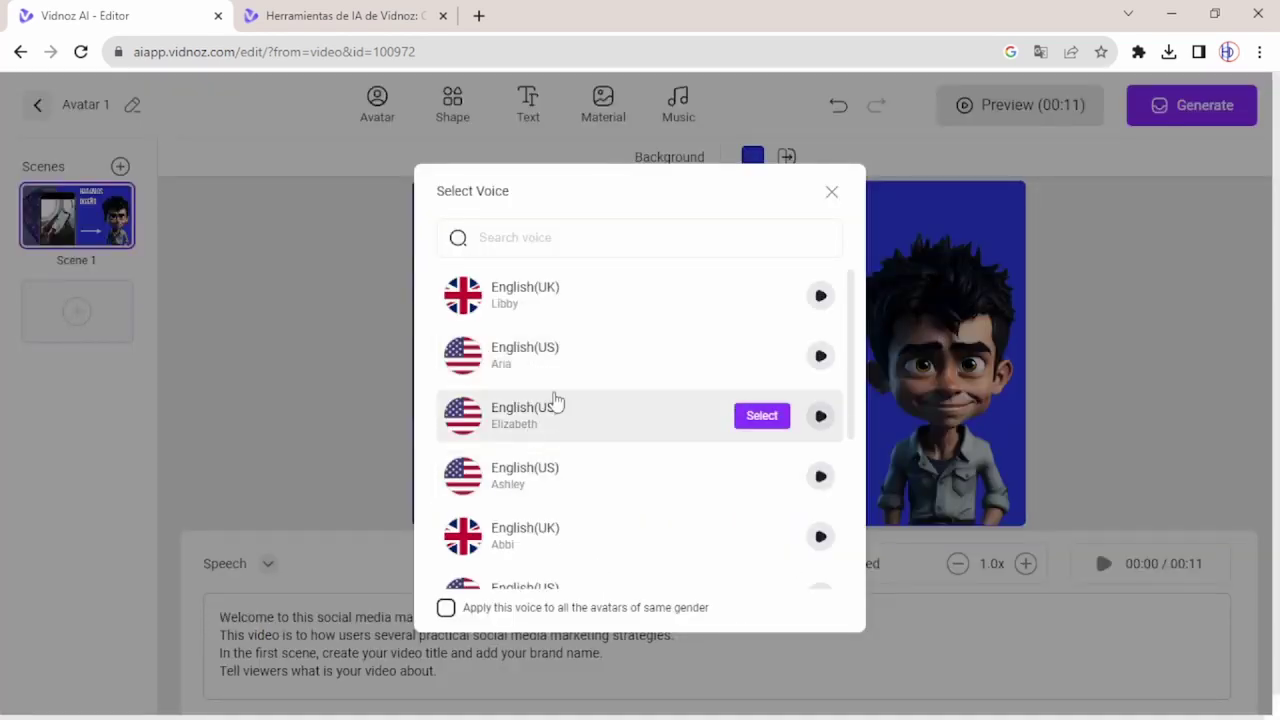
pyautogui.scroll(-15, 555, 400)
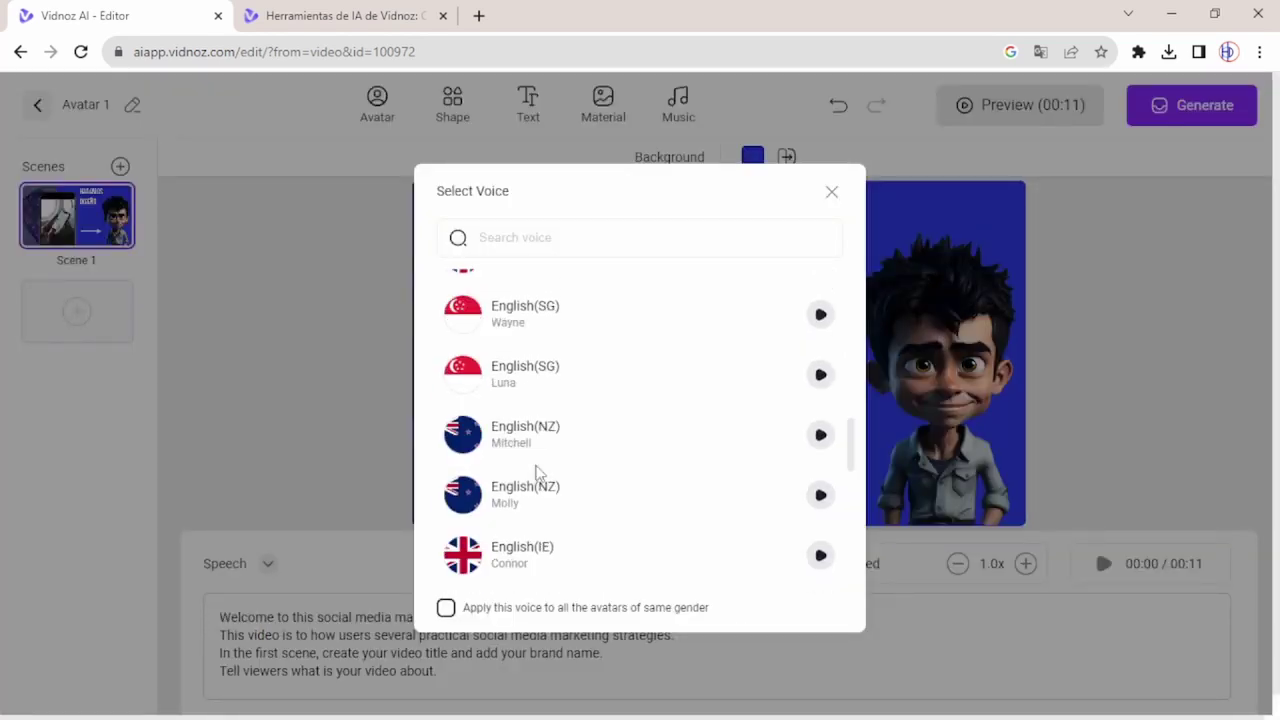
pyautogui.scroll(-5, 538, 472)
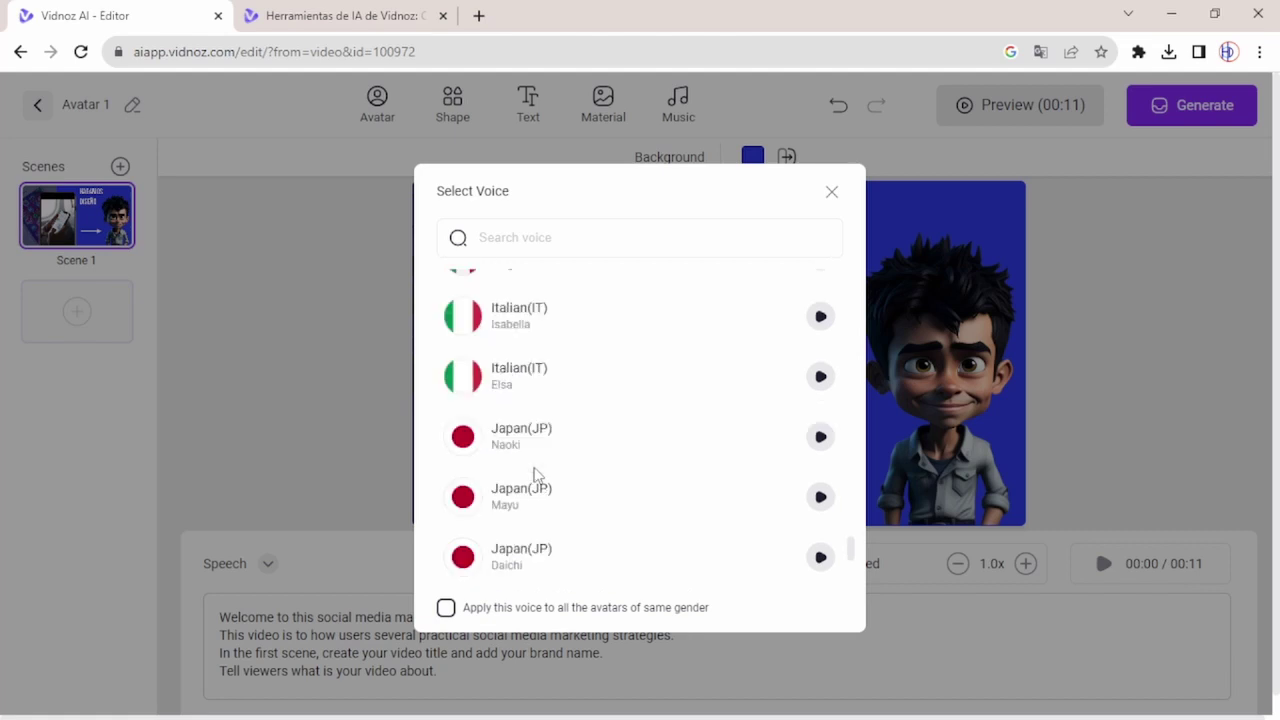
pyautogui.scroll(-3, 535, 472)
pyautogui.scroll(-5, 540, 430)
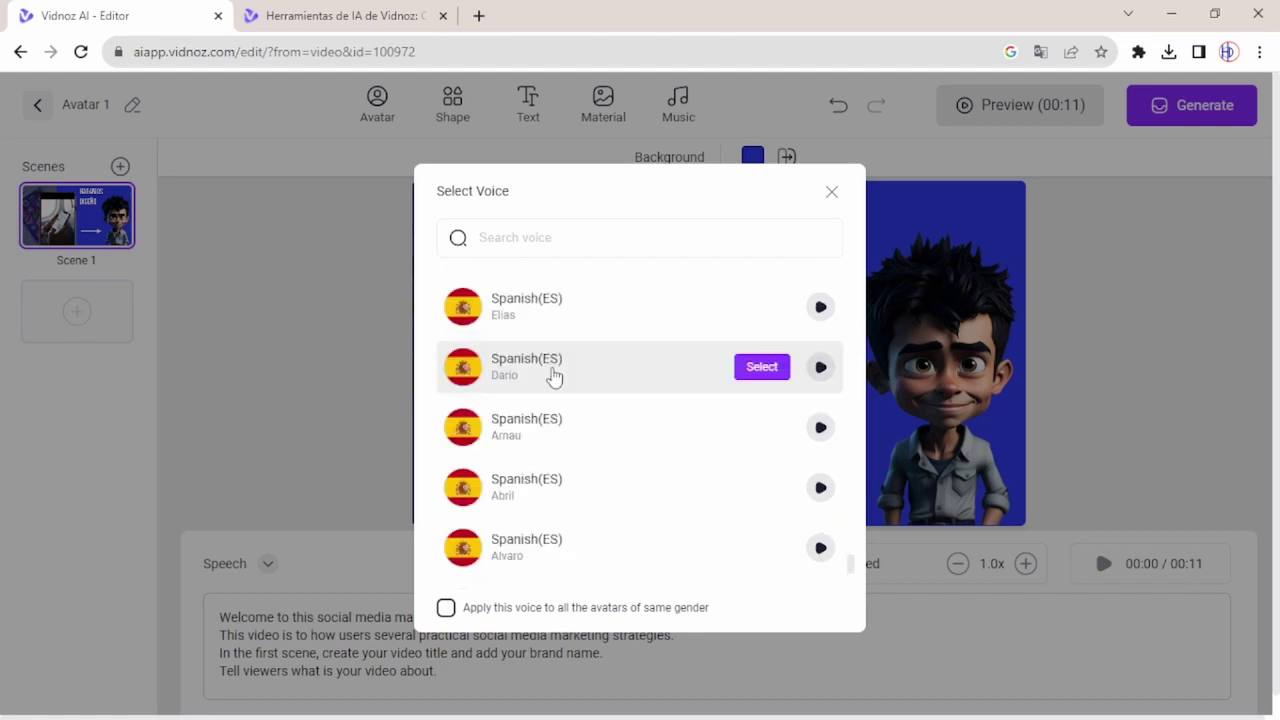
pyautogui.click(769, 372)
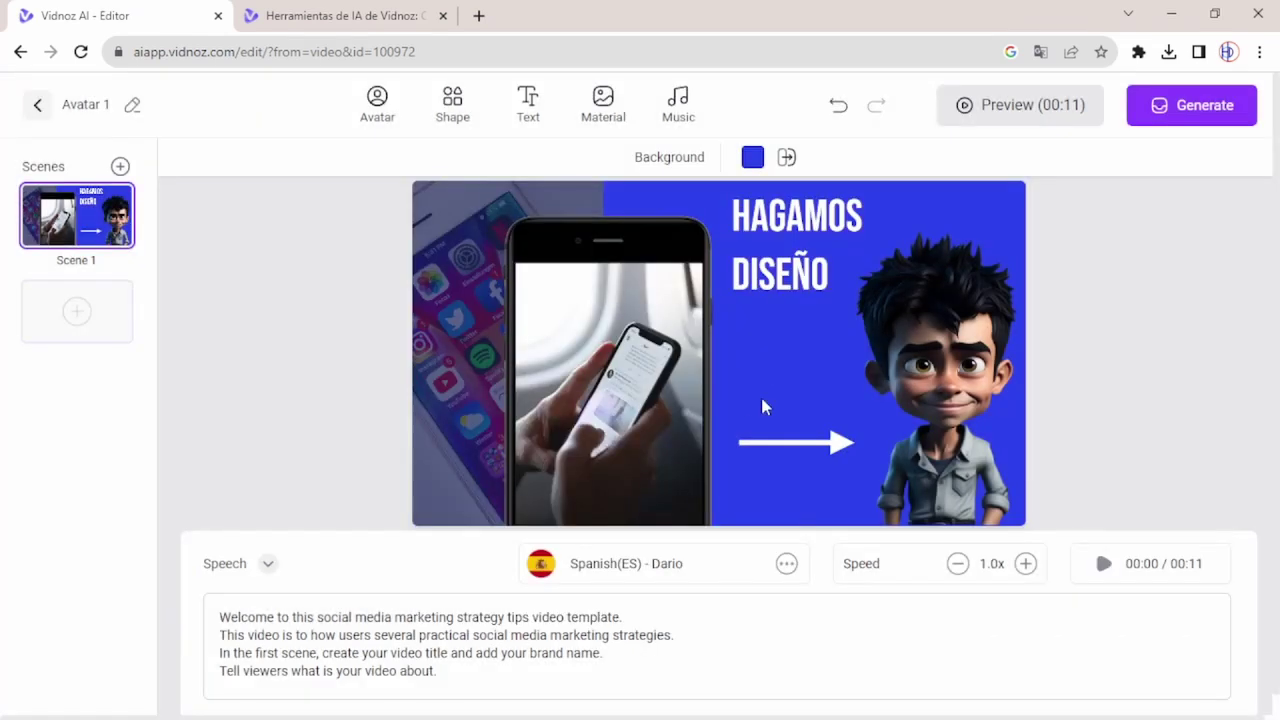
# Step: Replace the template speech with the Spanish script from "Tienes una buena idea para promocionar tu negocio" through "Hagamos Diseño! contactame por Inbox."
pyautogui.scroll(-1, 441, 597)
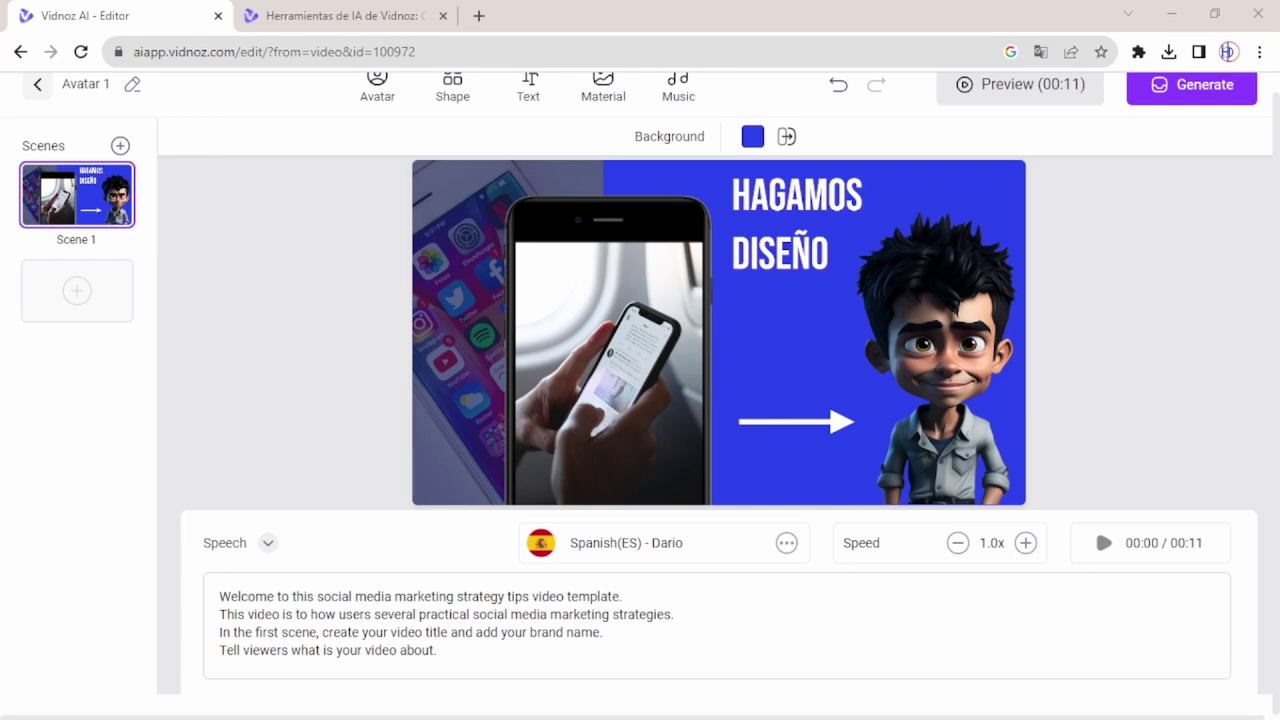
pyautogui.moveTo(463, 654); pyautogui.dragTo(214, 594)
pyautogui.write('Tienes una buena idea para promocionar tu negocio o tus productos y quieres realizar una campaña efectiva digital para tus redes aprovechando al máximo las herramientas digitales? Hagamos Diseño! contactame por Inbox.')
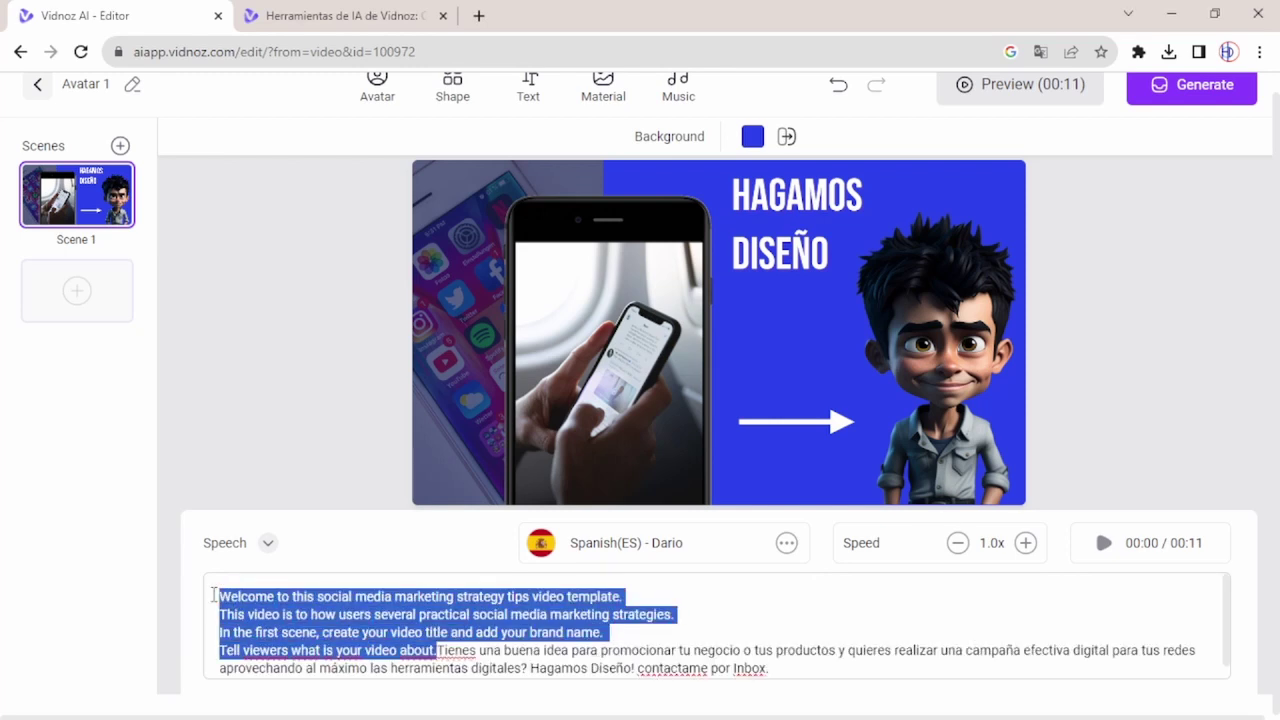
pyautogui.press('BackSpace')
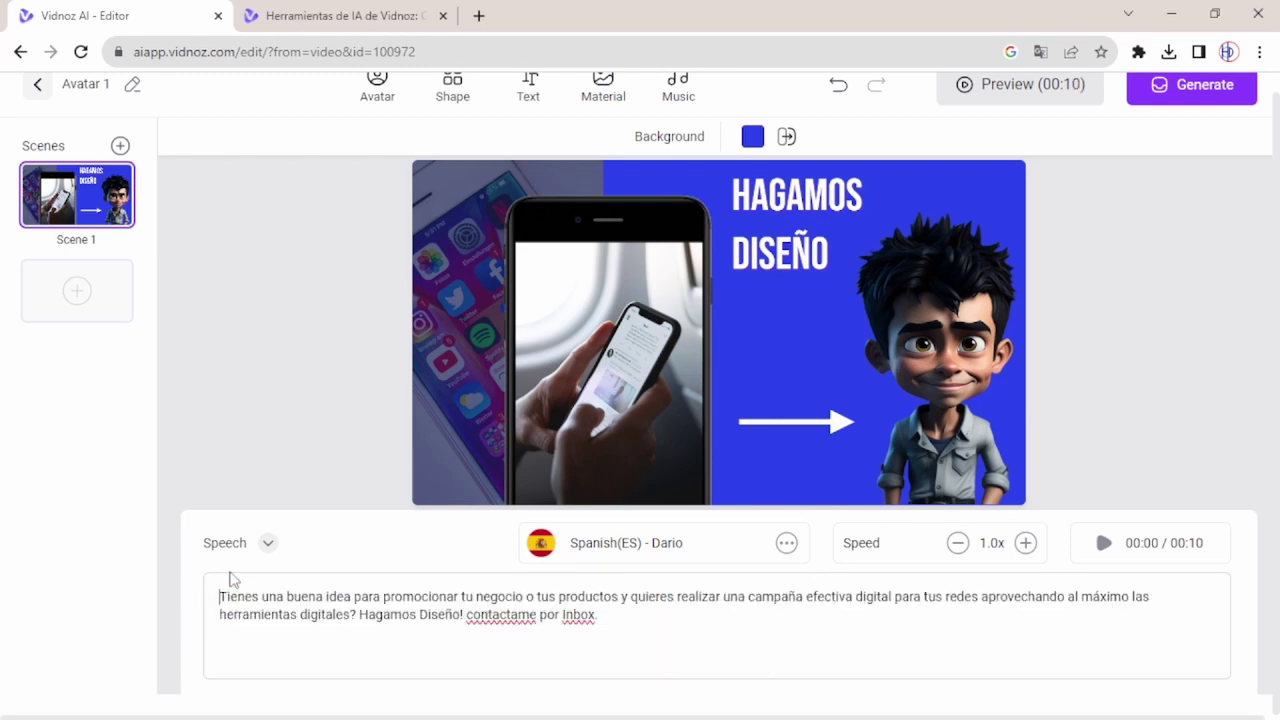
# Step: Append the paragraph beginning "En Hagamos Diseño, puedes encontrar diferentes herramientas" to the speech and insert commas after "productos" and "redes"
pyautogui.click(615, 616)
pyautogui.hotkey('ctrl', 'v')
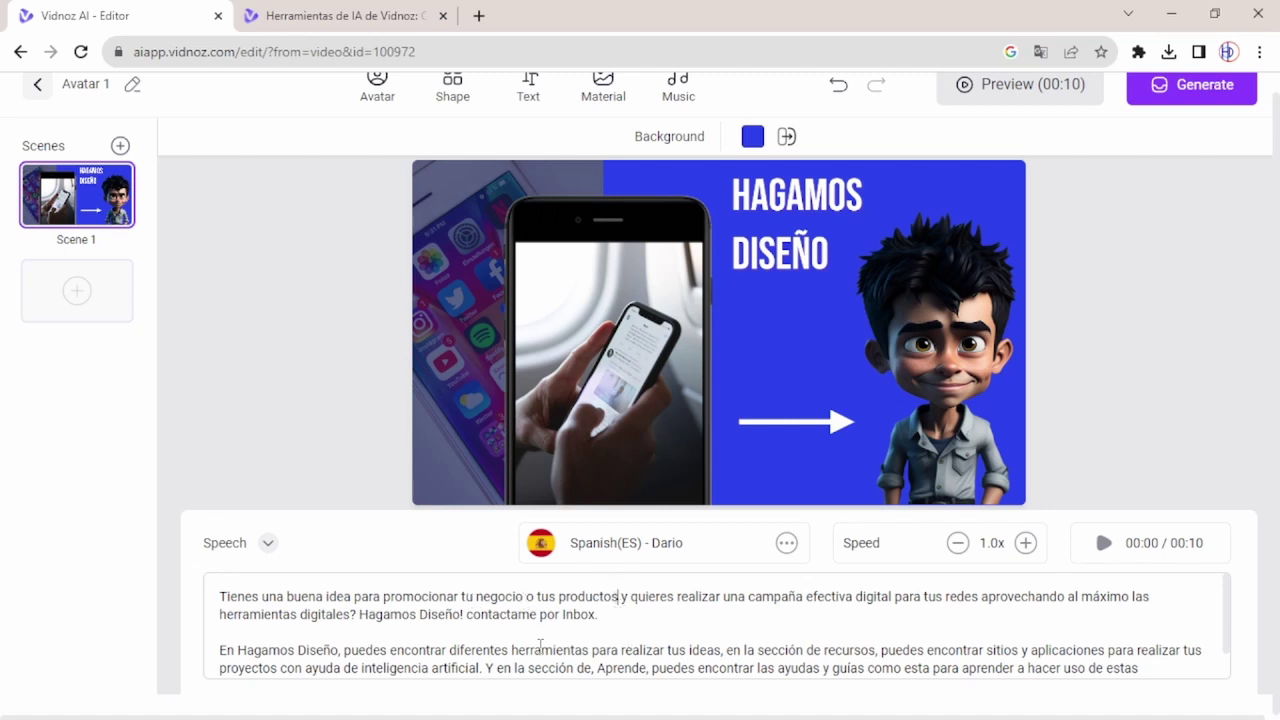
pyautogui.write(',')
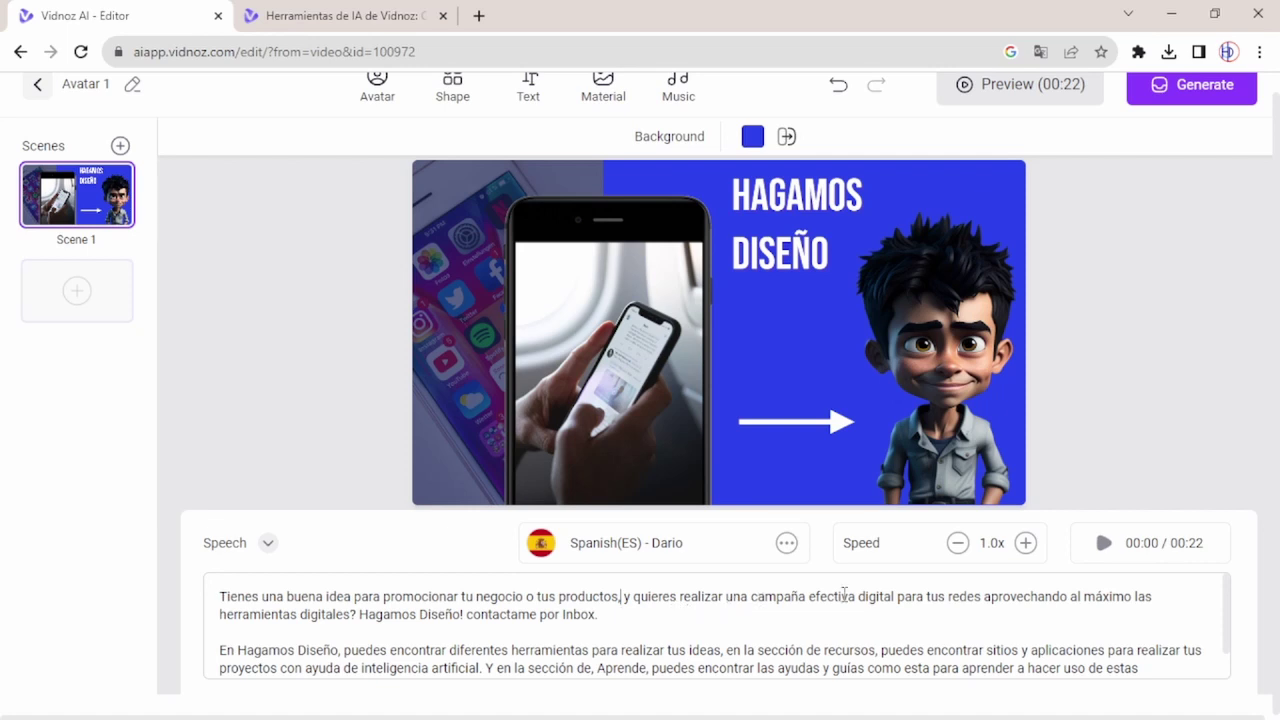
pyautogui.click(983, 596)
pyautogui.write(',')
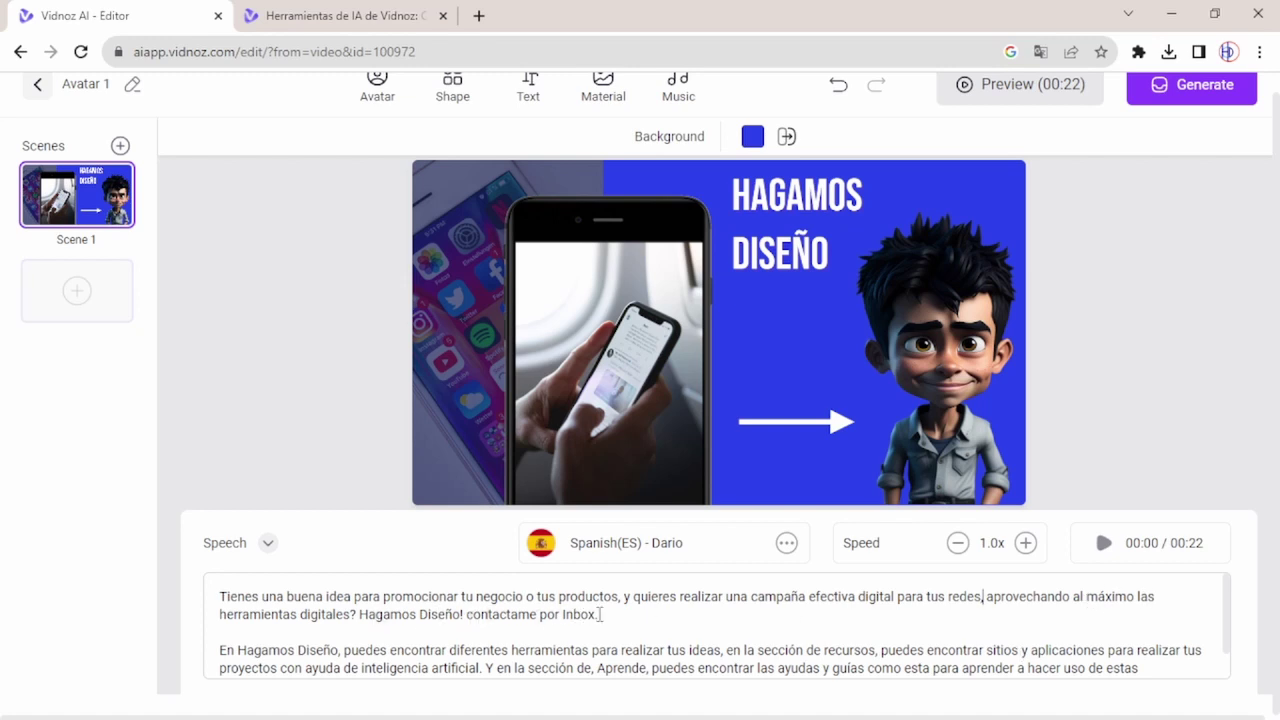
pyautogui.scroll(-2, 600, 614)
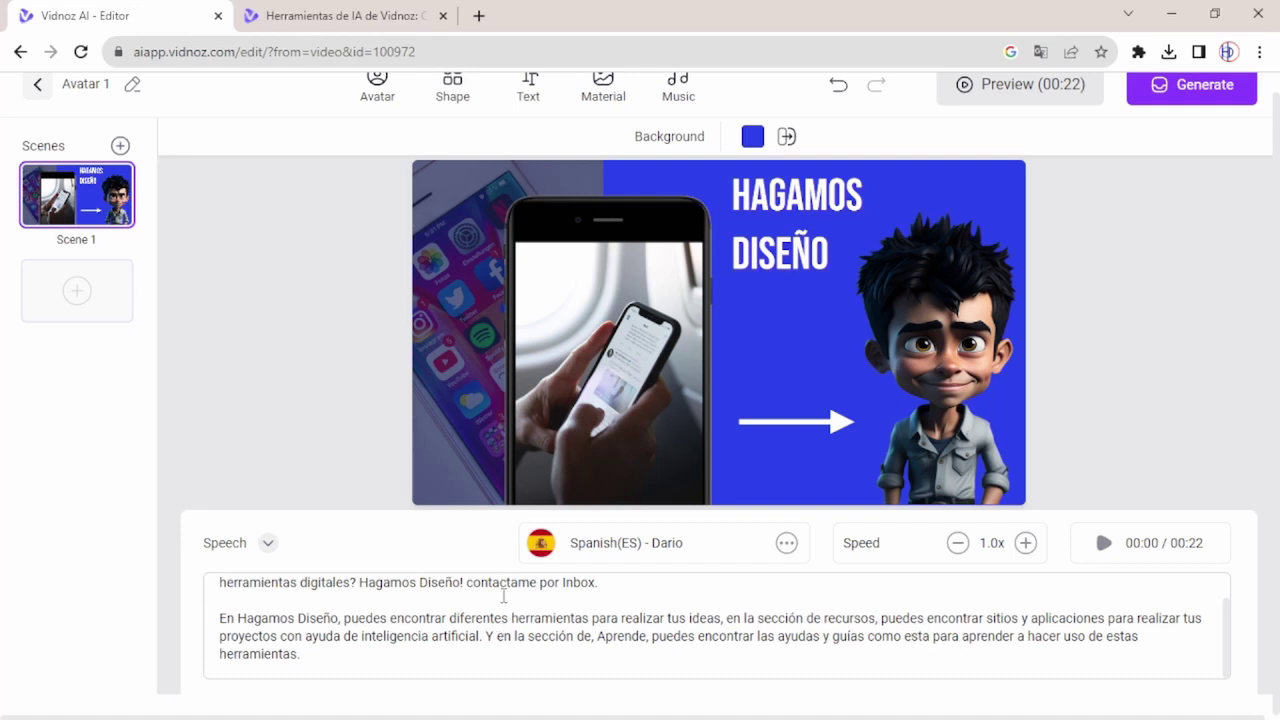
# Step: Add a filled square at the scene's bottom edge over the phone's right side and stretch it upward into a tall bar
pyautogui.scroll(1, 495, 470)
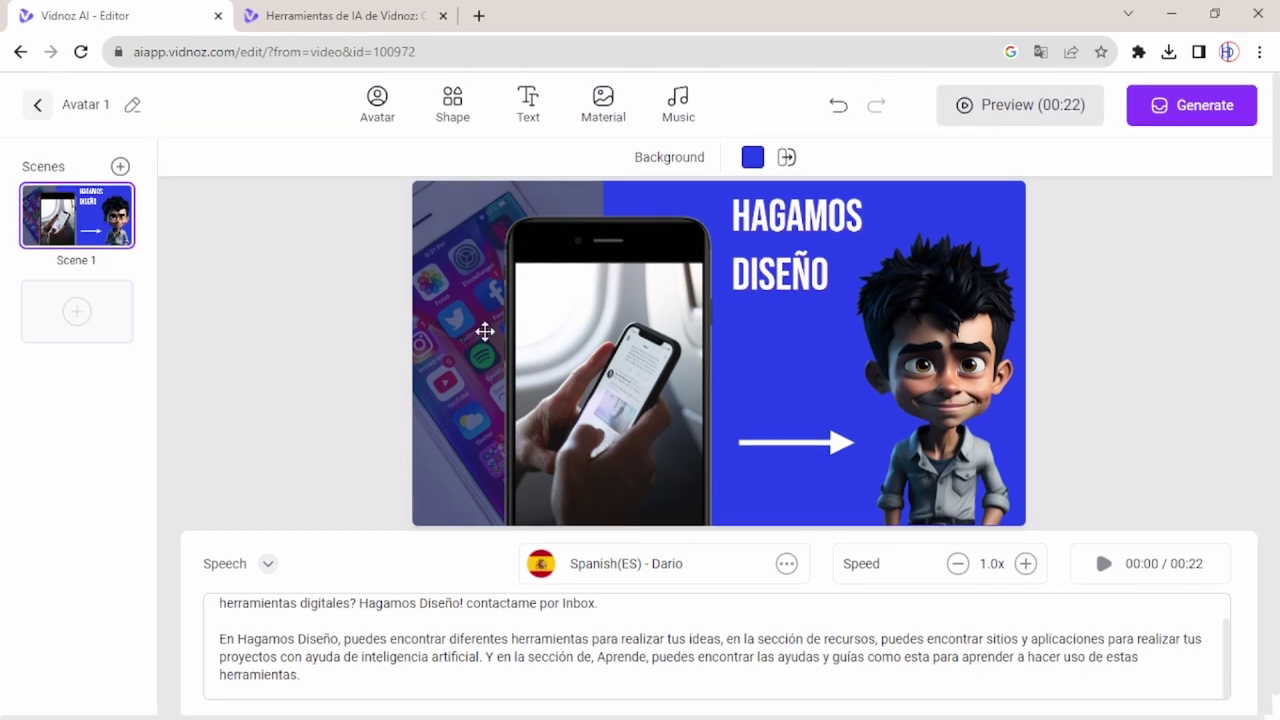
pyautogui.click(455, 110)
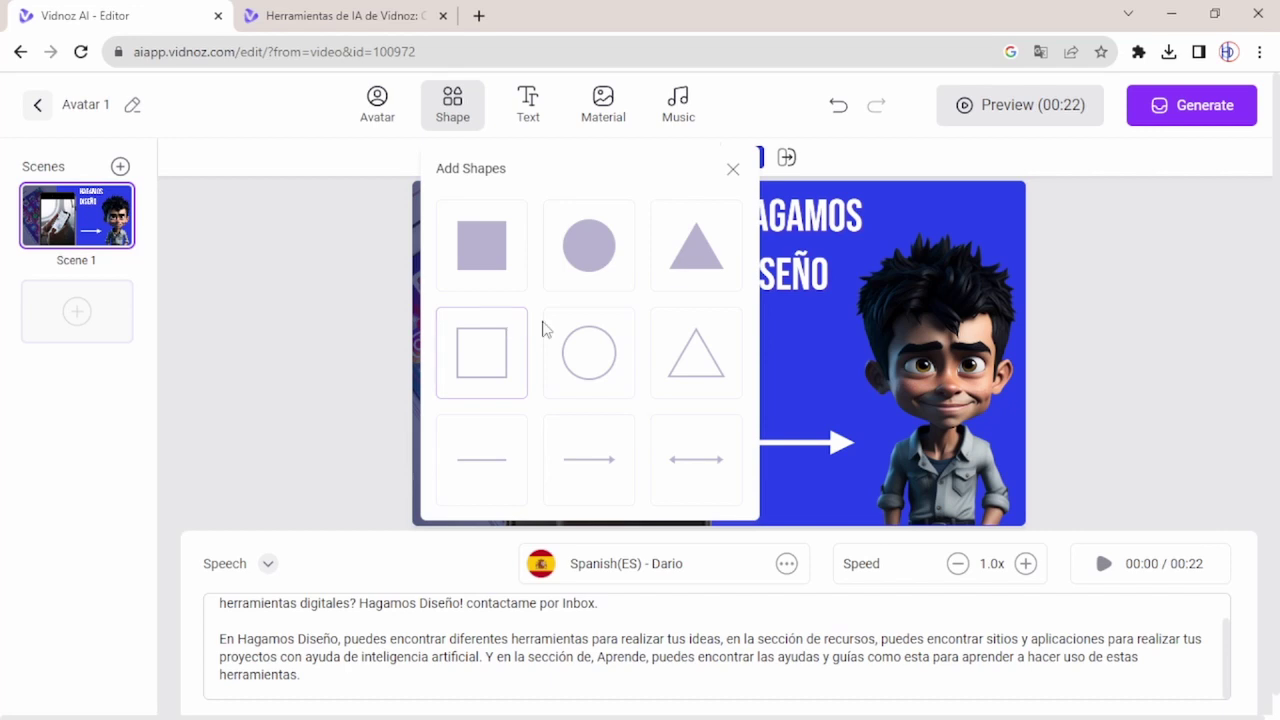
pyautogui.click(503, 271)
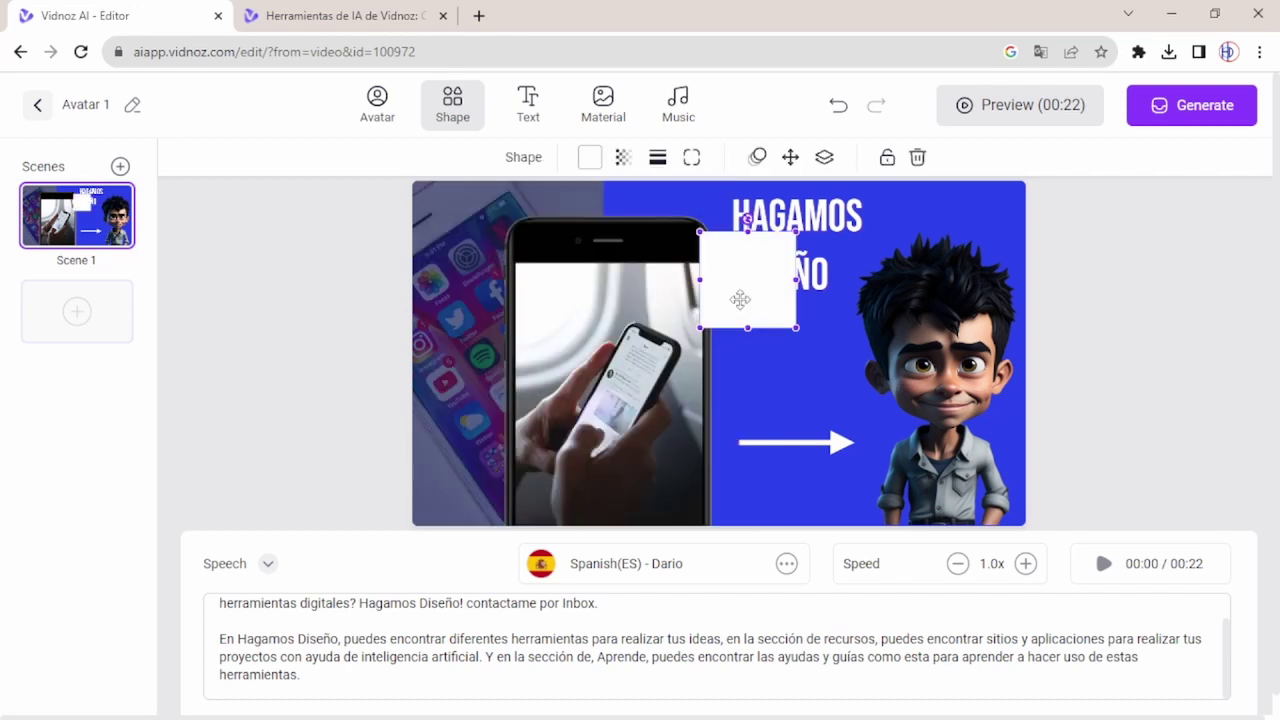
pyautogui.moveTo(740, 297); pyautogui.dragTo(688, 500)
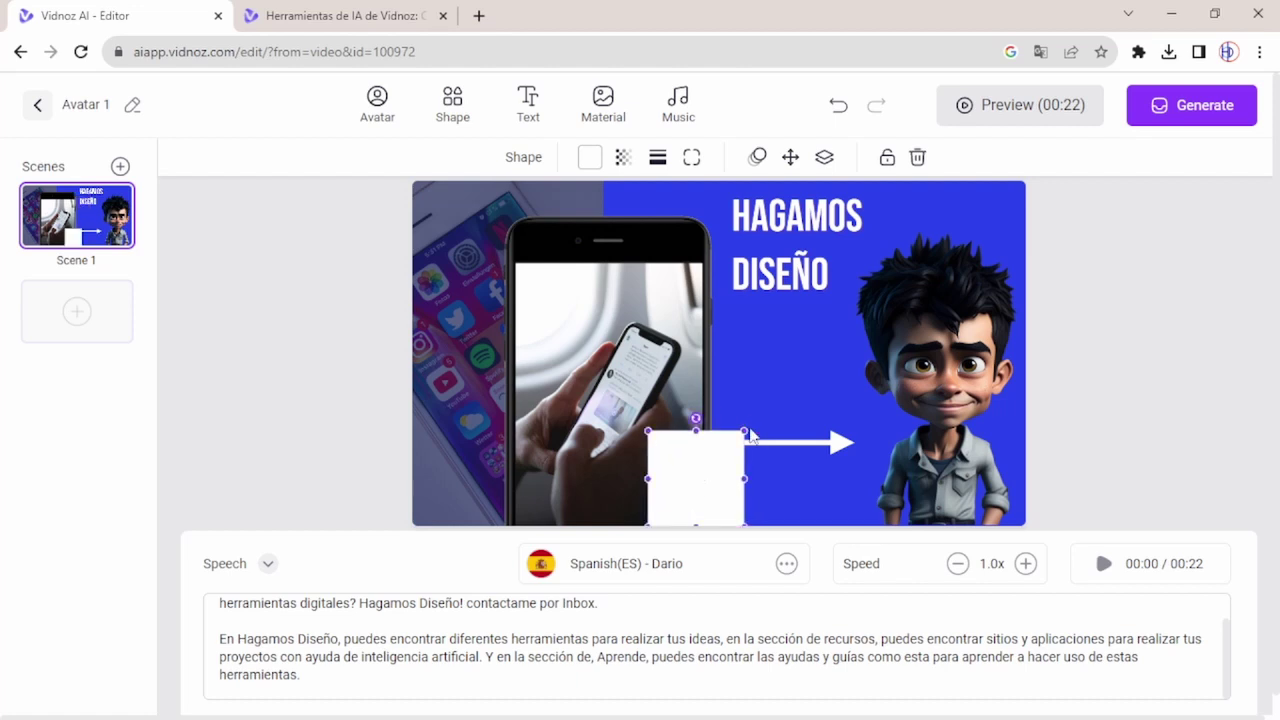
pyautogui.moveTo(696, 431); pyautogui.dragTo(686, 241)
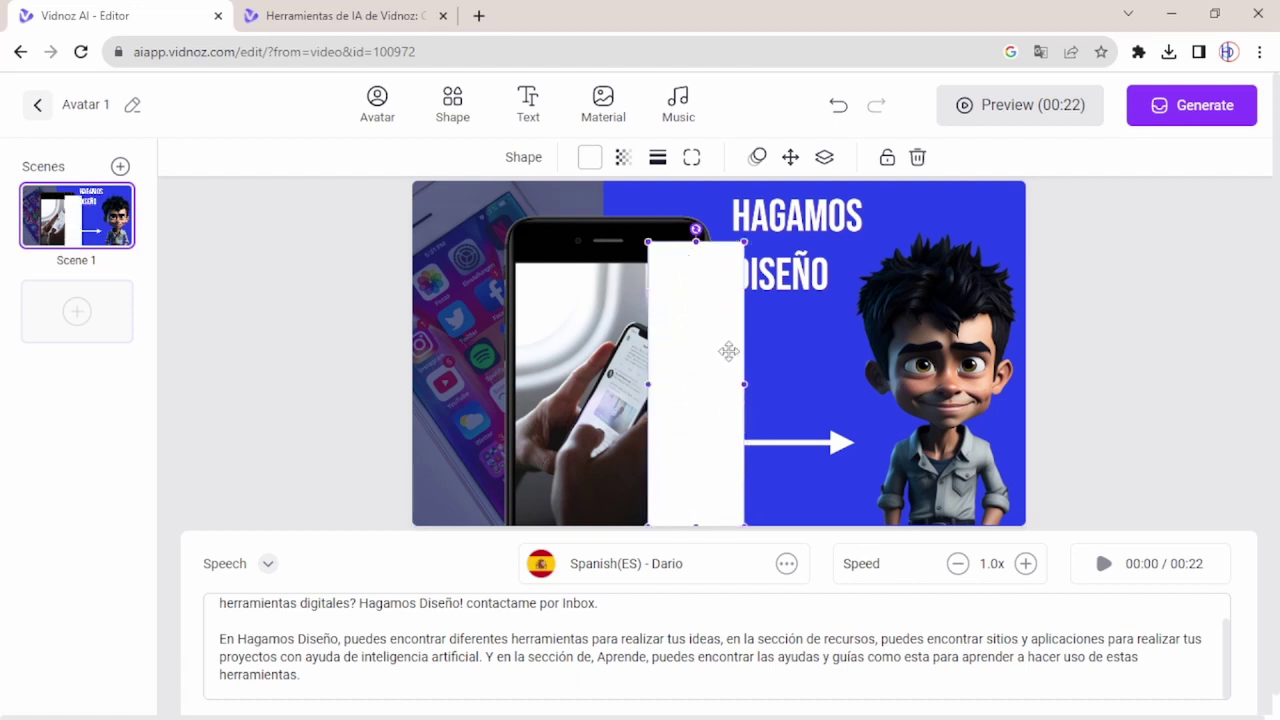
# Step: Set the tall bar's opacity to 40% and its fill to a very dark navy blue
pyautogui.click(623, 160)
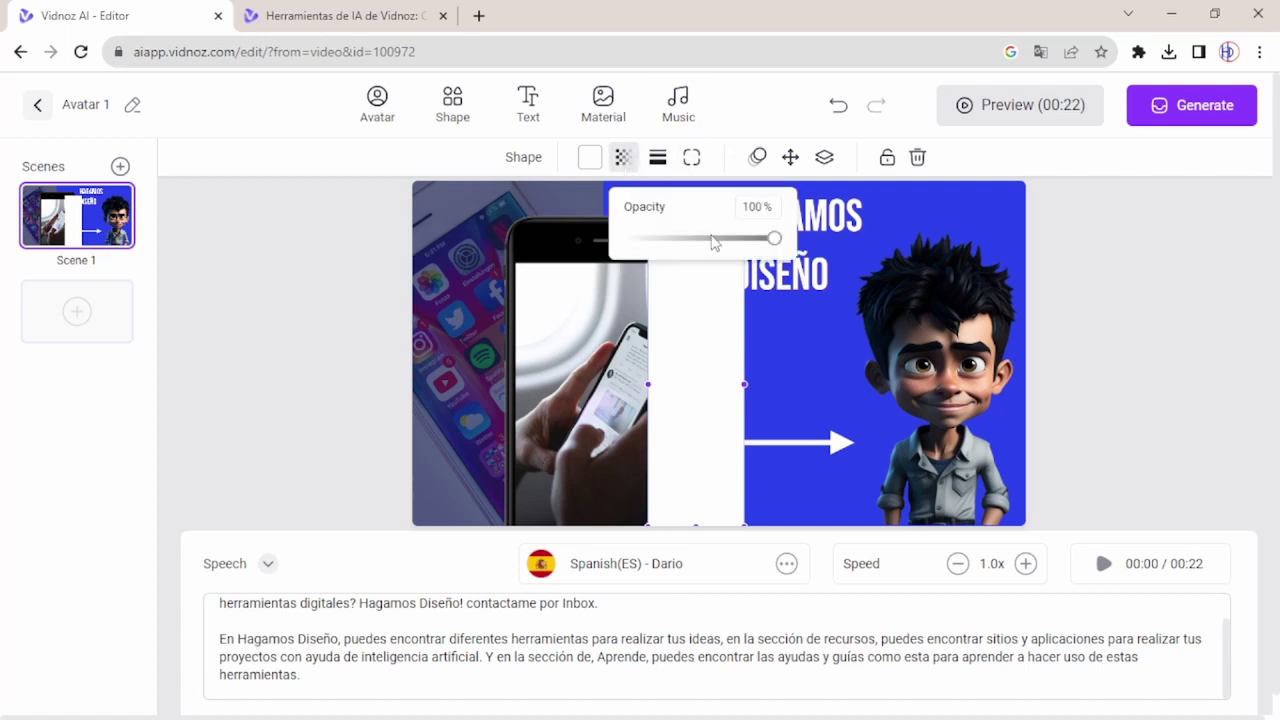
pyautogui.moveTo(716, 238); pyautogui.dragTo(688, 238)
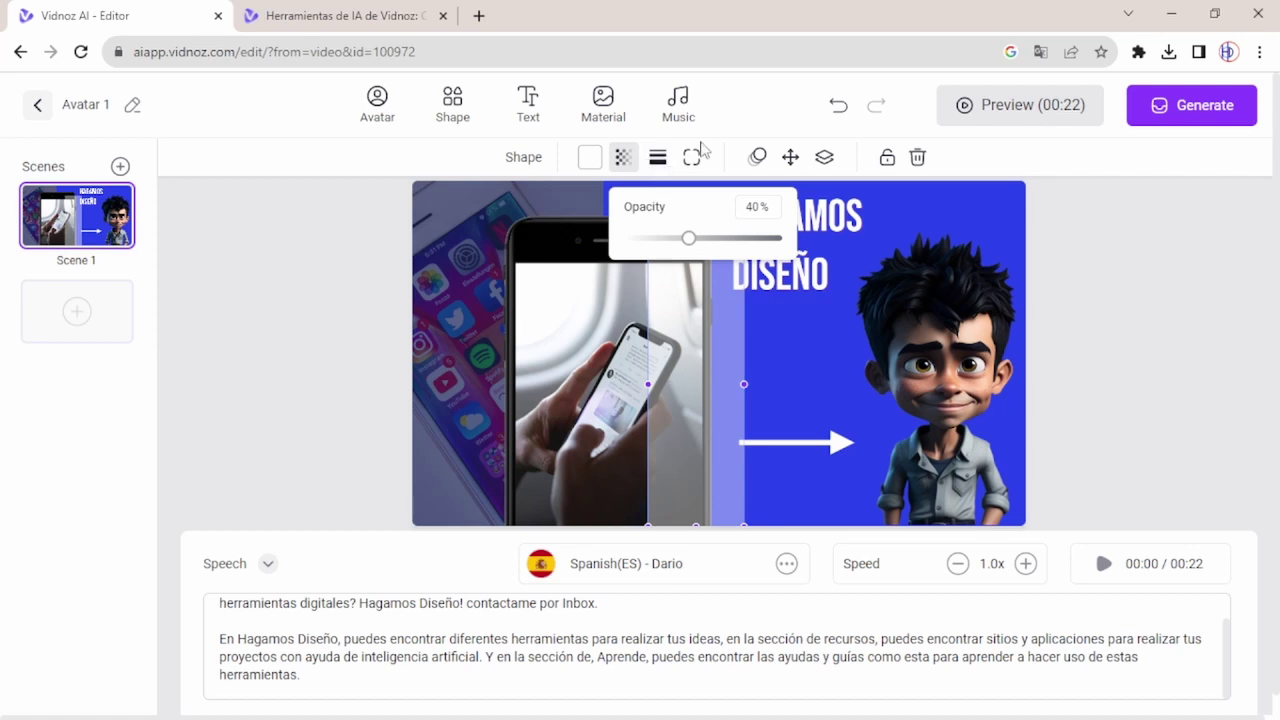
pyautogui.click(590, 157)
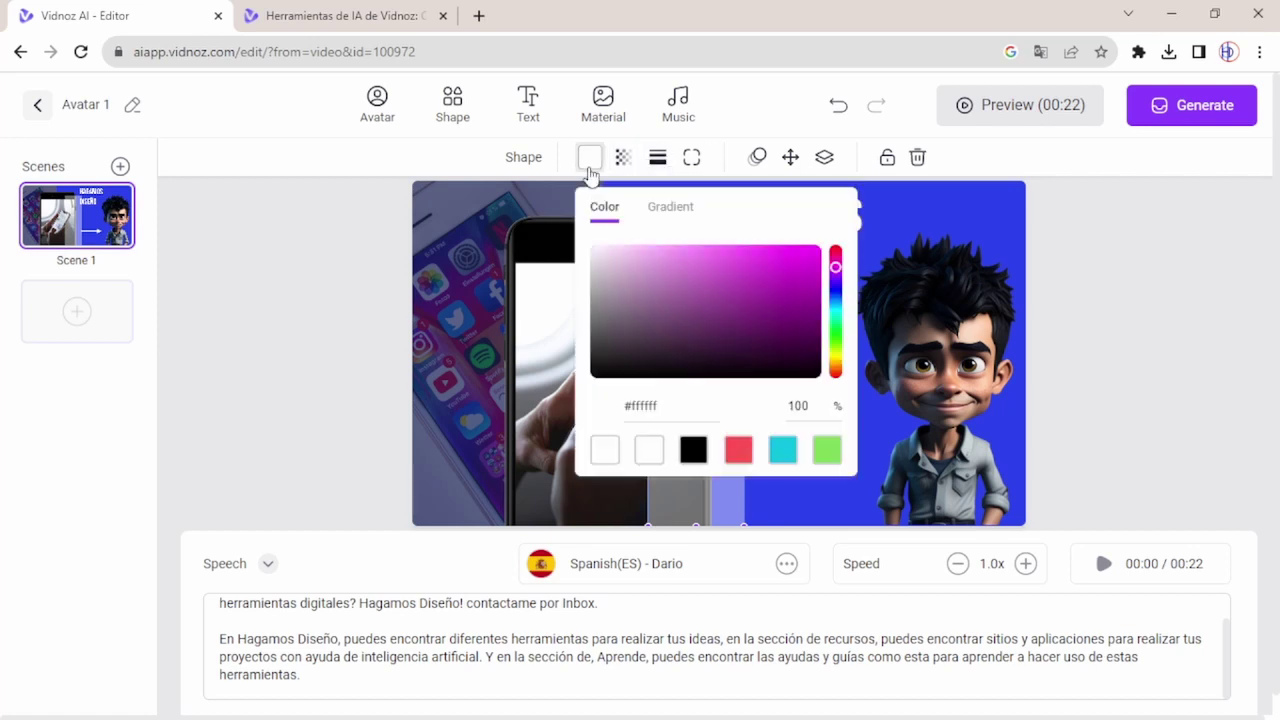
pyautogui.click(834, 293)
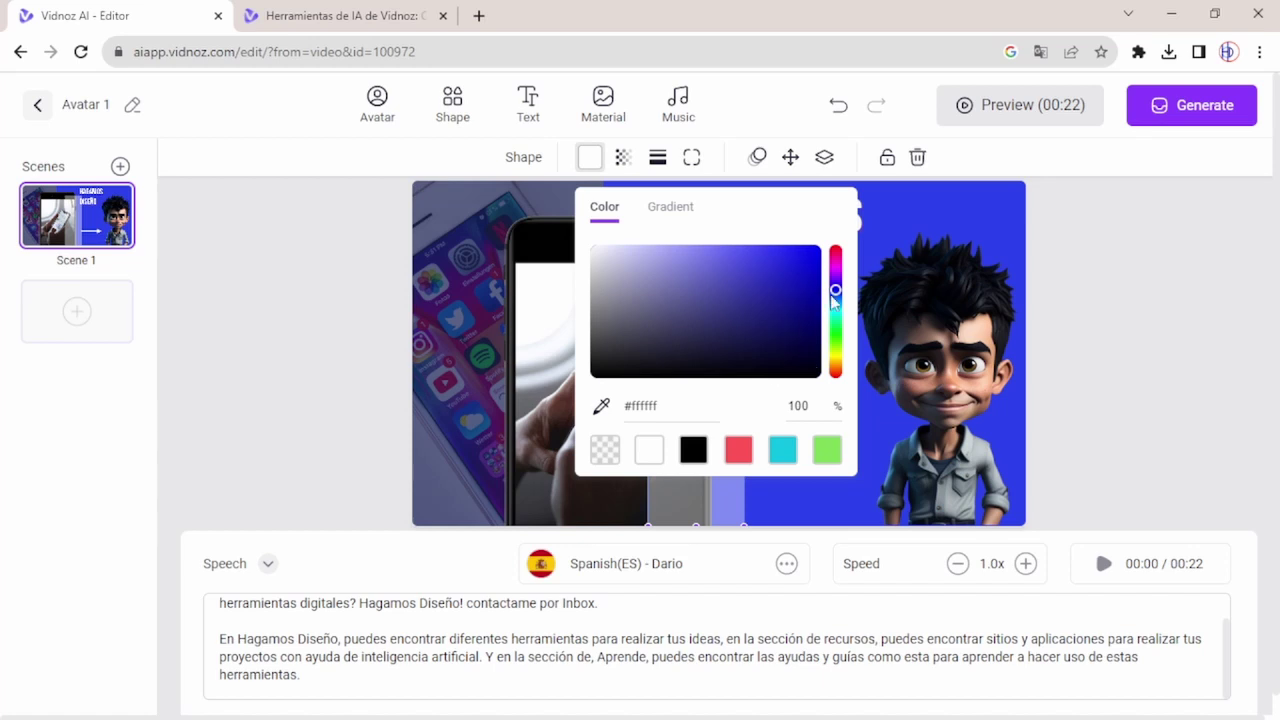
pyautogui.click(814, 346)
pyautogui.click(398, 240)
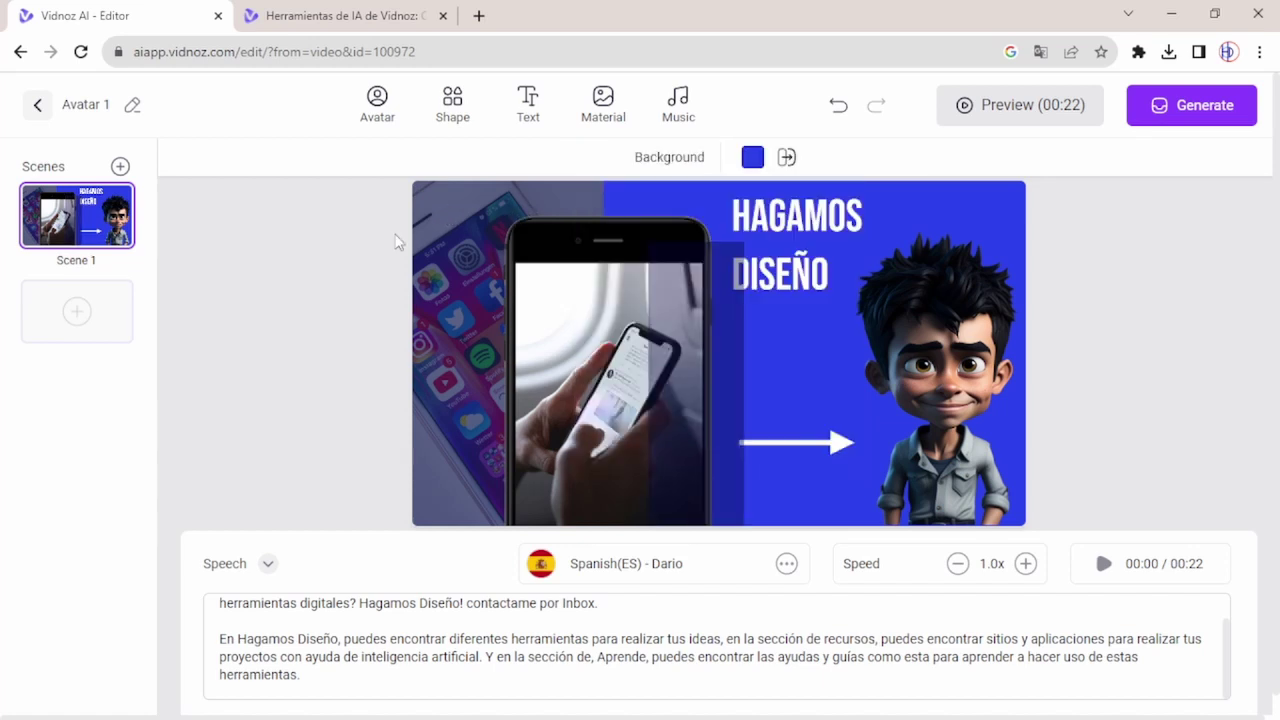
# Step: Send the dark bar backward in the layer order, behind the photo on the phone screen
pyautogui.click(723, 367)
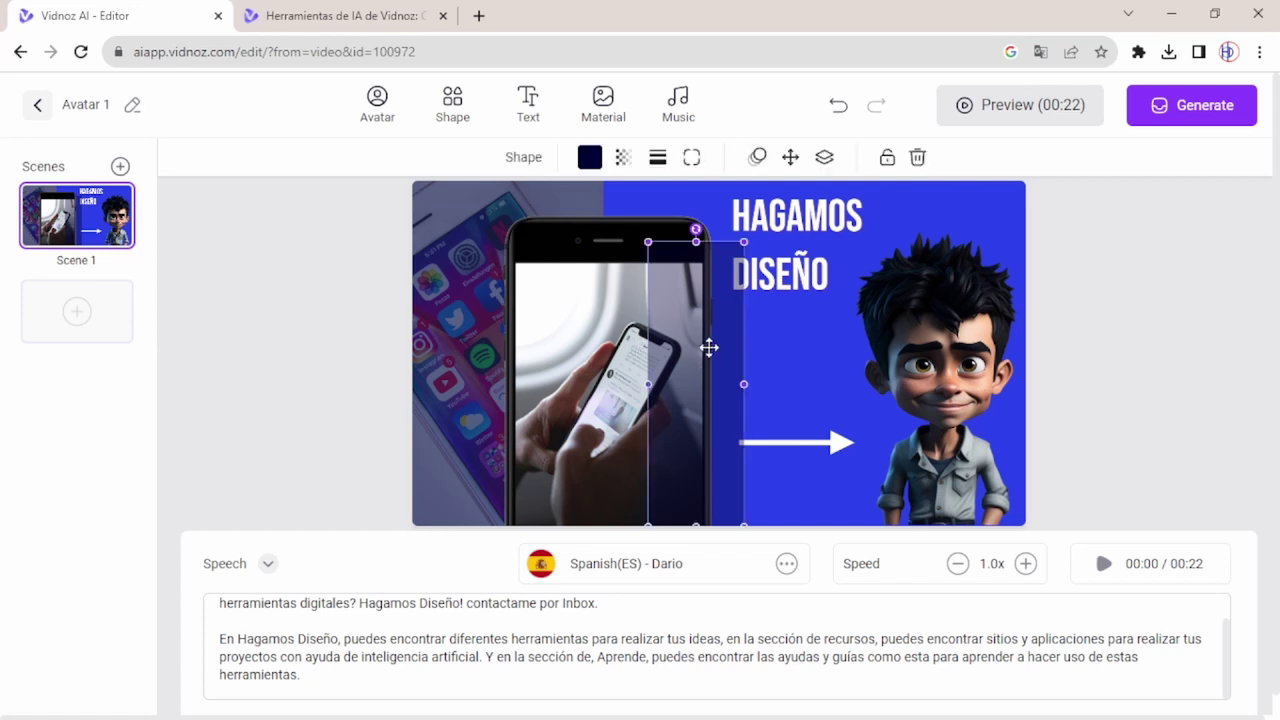
pyautogui.click(818, 164)
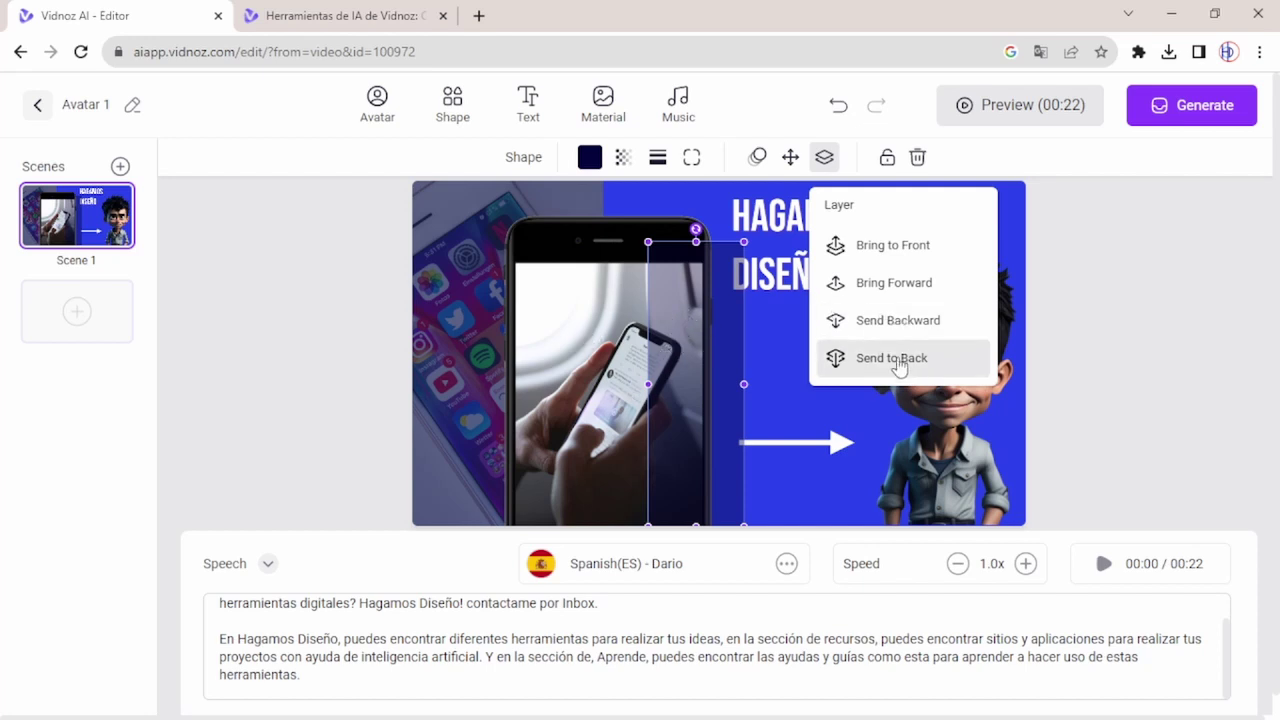
pyautogui.click(886, 322)
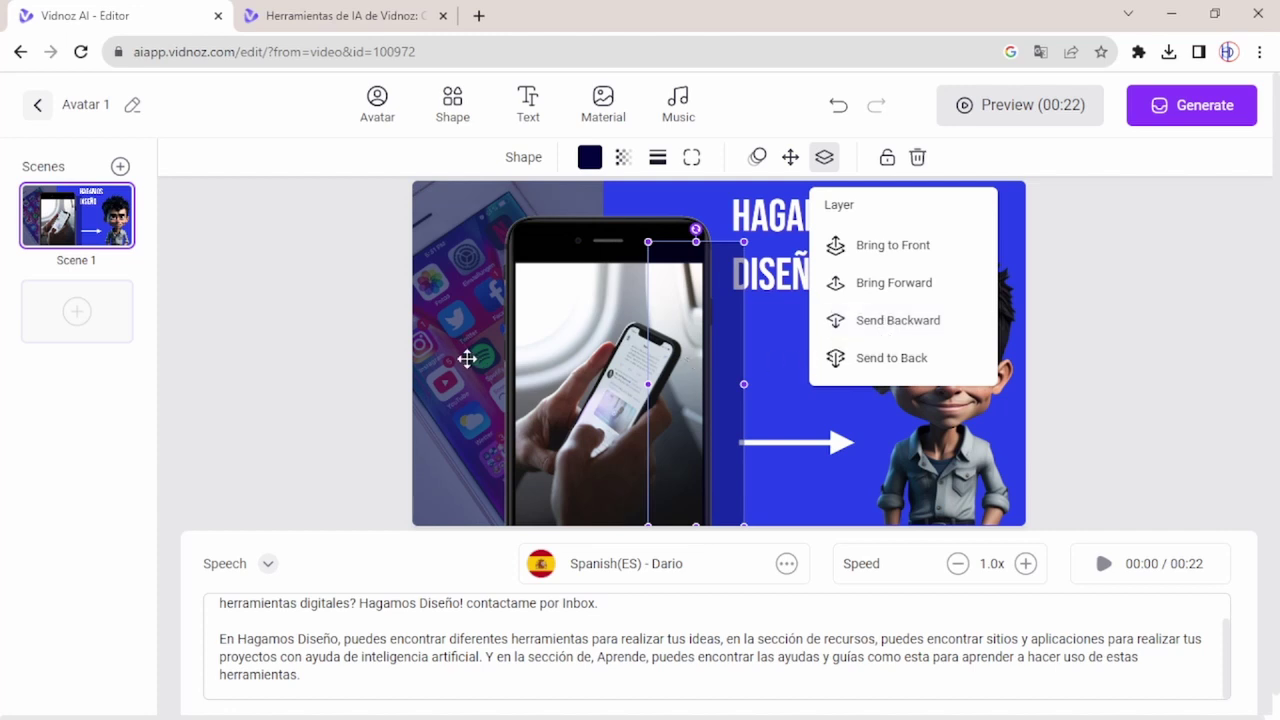
pyautogui.click(367, 356)
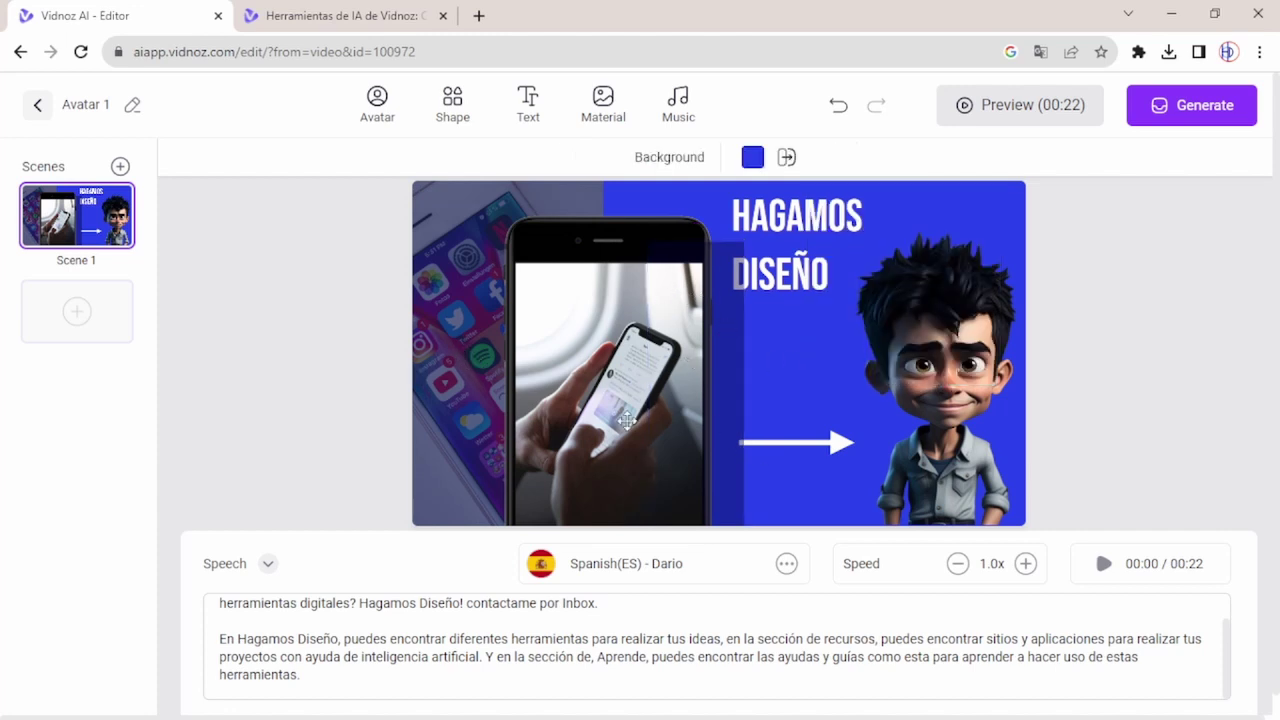
# Step: Enlarge the dark bar so it reaches the scene's top edge and extends slightly further right beneath the title
pyautogui.click(730, 329)
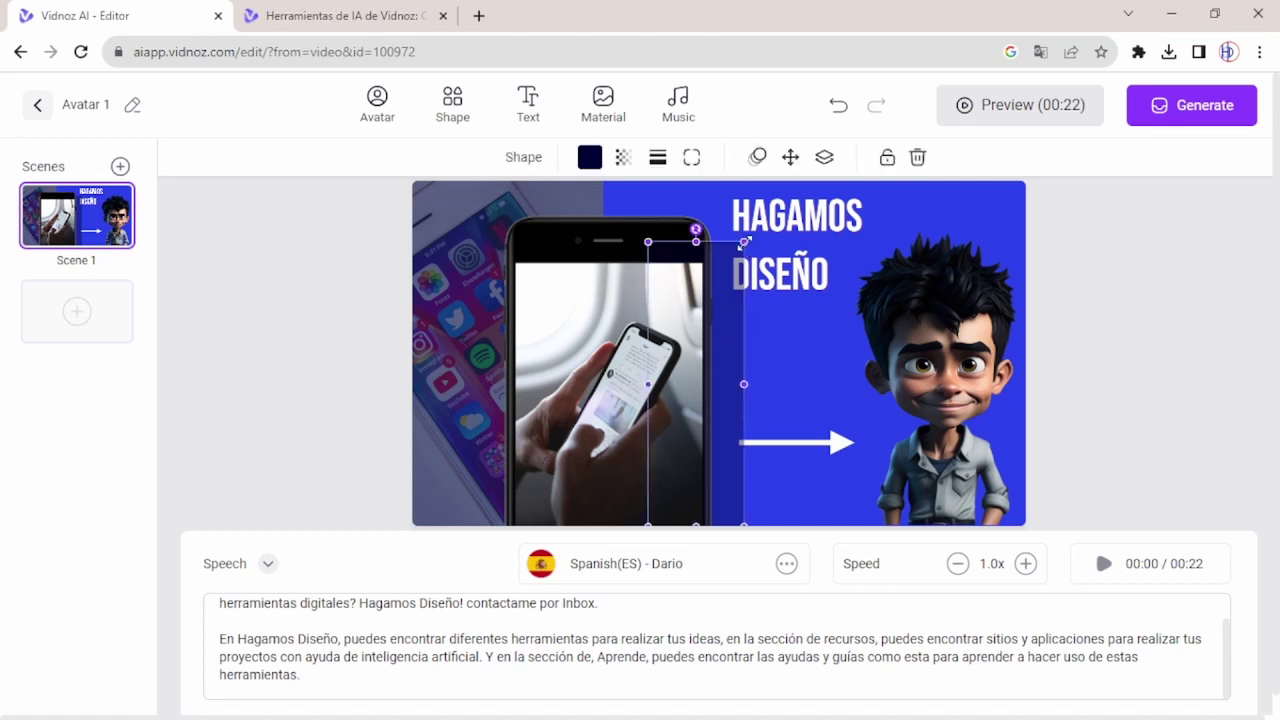
pyautogui.moveTo(744, 241); pyautogui.dragTo(767, 200)
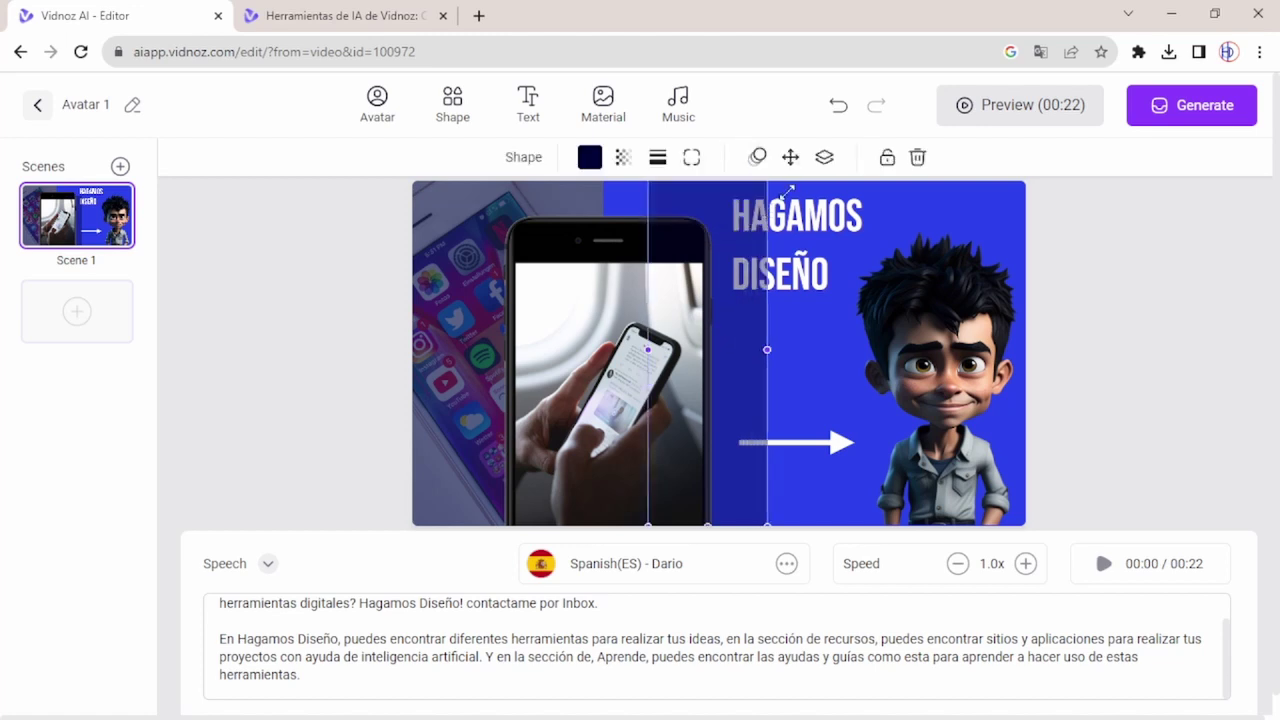
pyautogui.click(1029, 288)
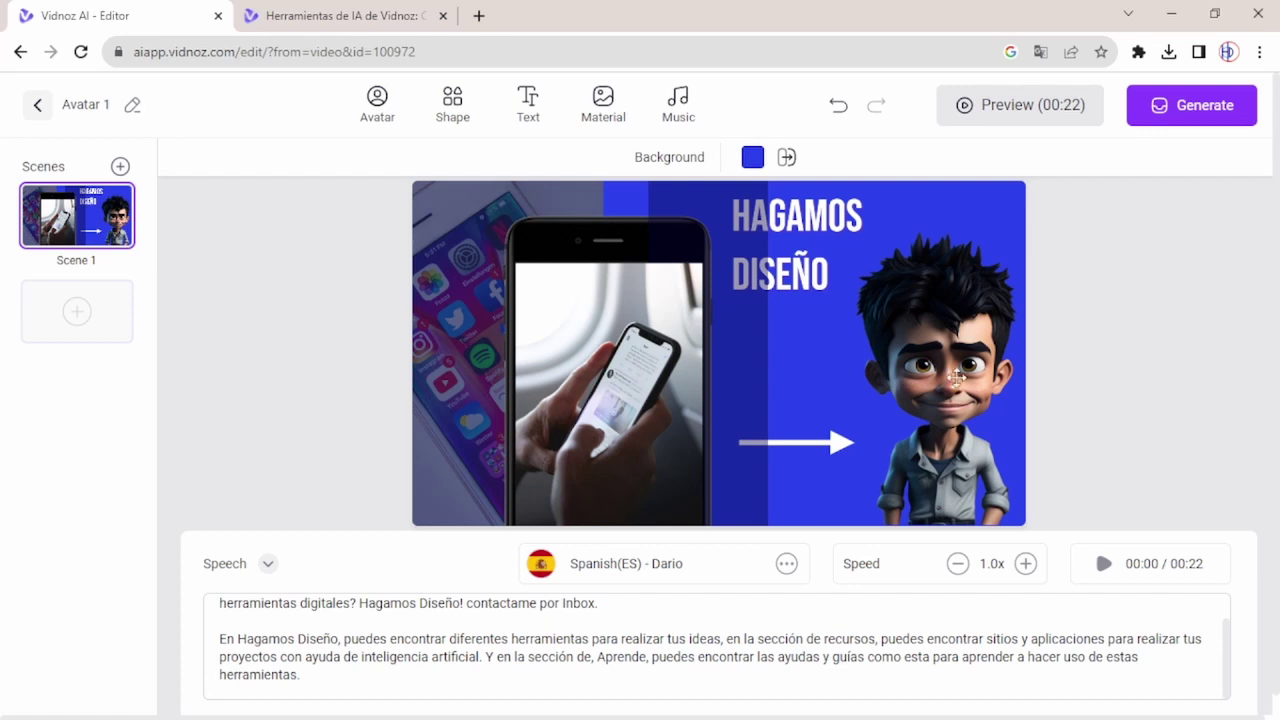
# Step: Add a second filled square at the scene's top and stretch it into a wide horizontal band reaching the scene's right edge
pyautogui.click(452, 104)
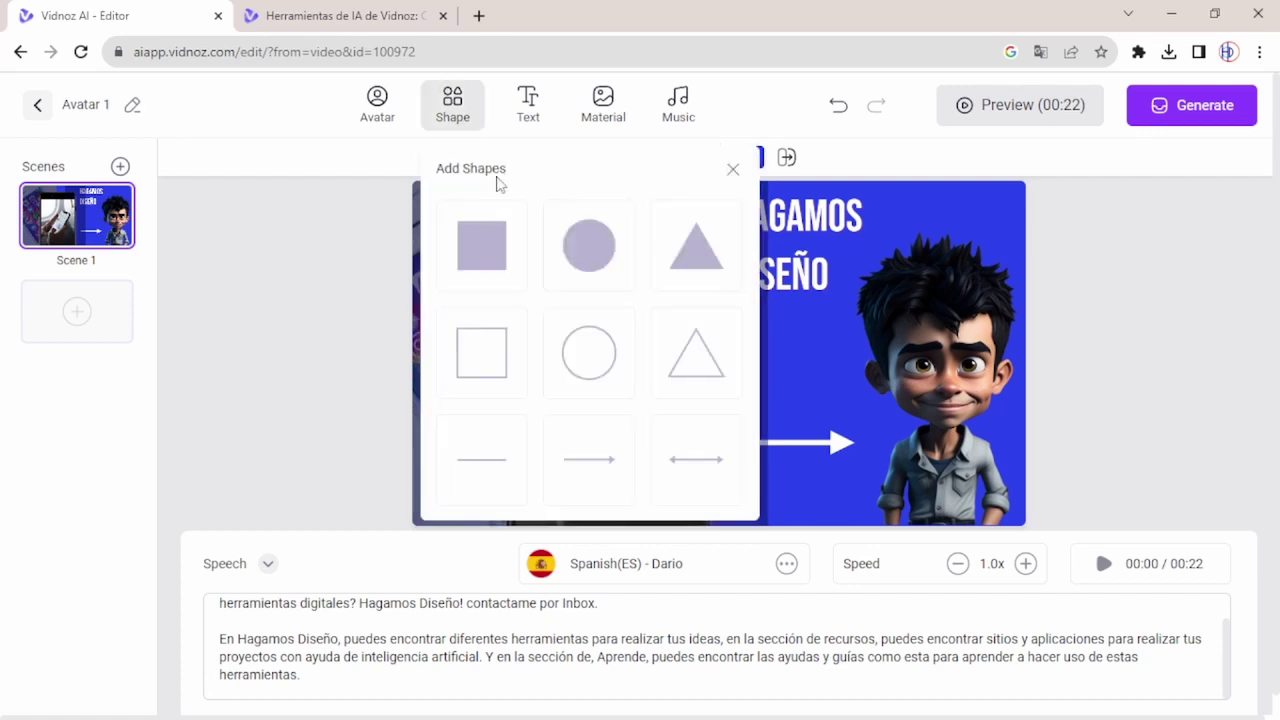
pyautogui.click(494, 267)
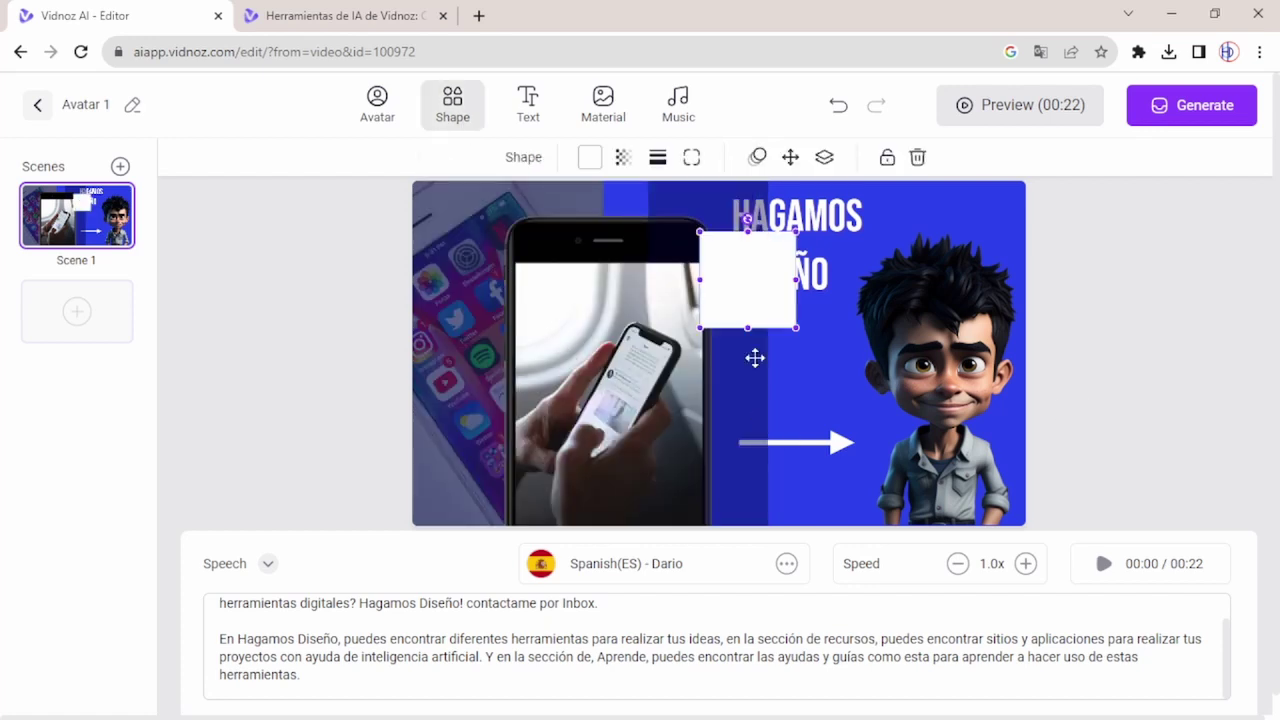
pyautogui.moveTo(754, 286); pyautogui.dragTo(708, 238)
pyautogui.moveTo(744, 280); pyautogui.dragTo(760, 295)
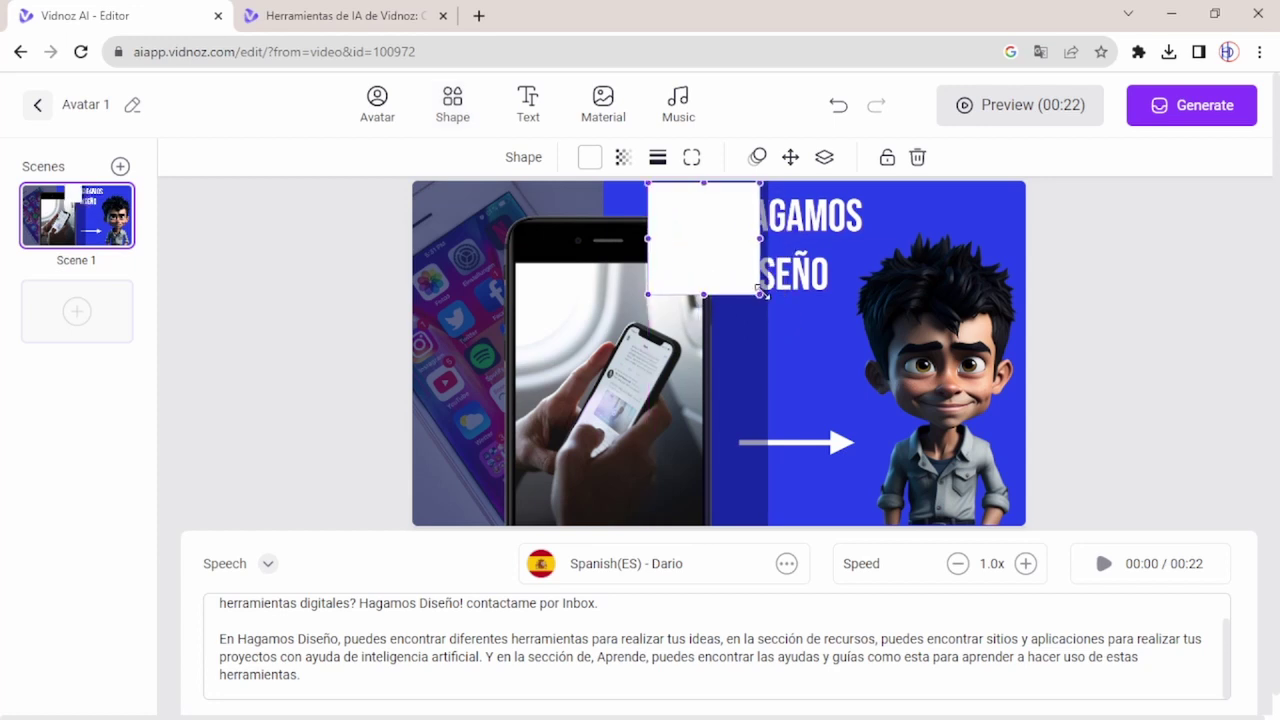
pyautogui.moveTo(762, 240); pyautogui.dragTo(857, 240)
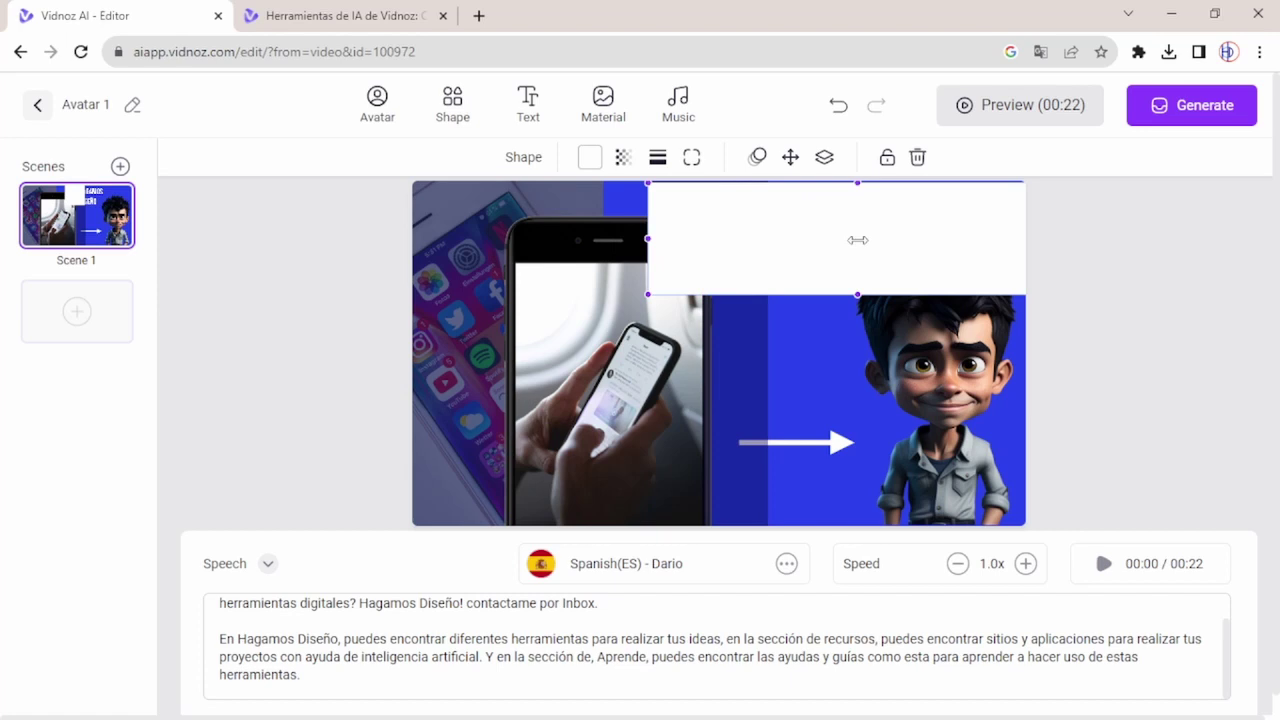
pyautogui.click(1071, 249)
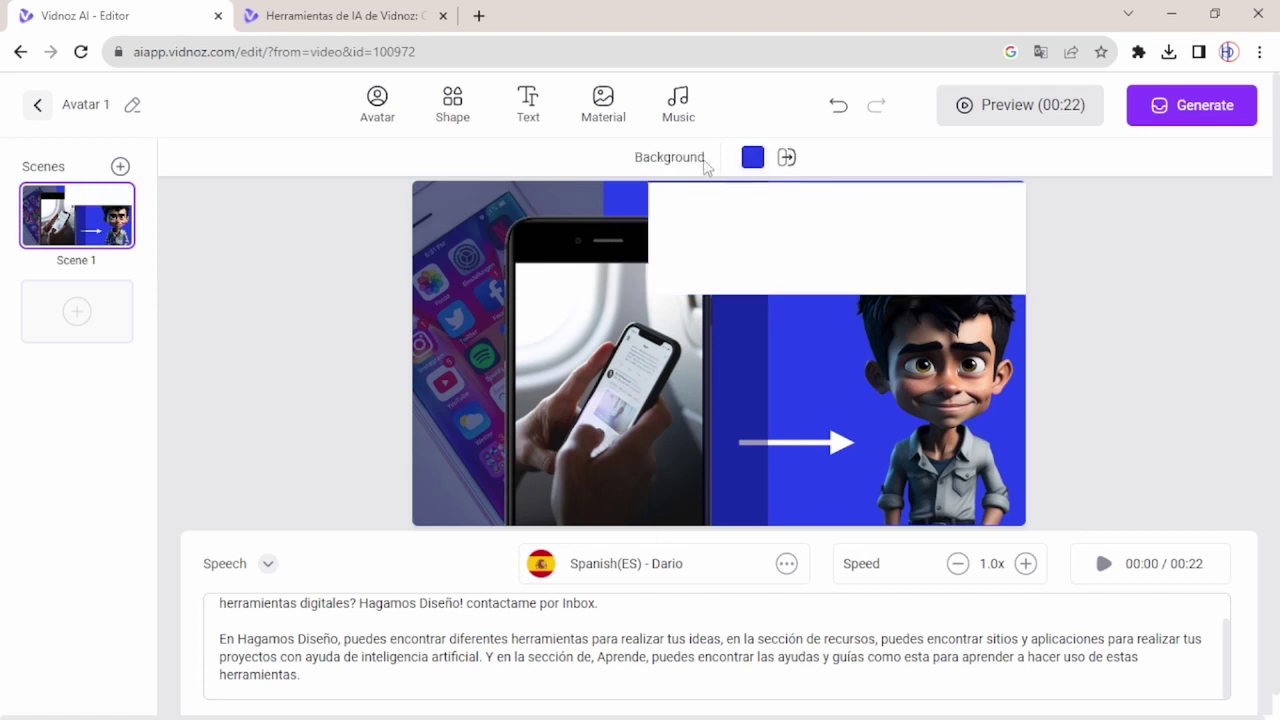
# Step: Try a solid turquoise fill (#0cc0df) and a transparent fill on the wide band at the scene's top
pyautogui.click(754, 243)
pyautogui.click(590, 160)
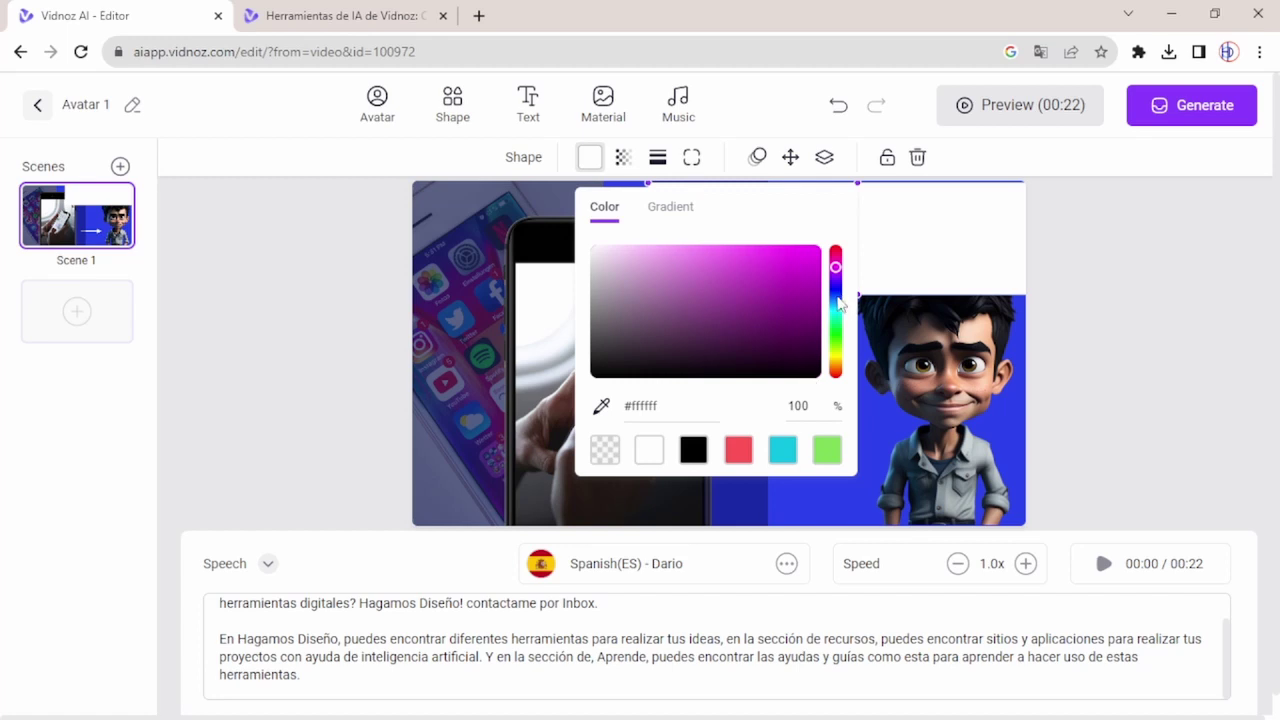
pyautogui.click(781, 448)
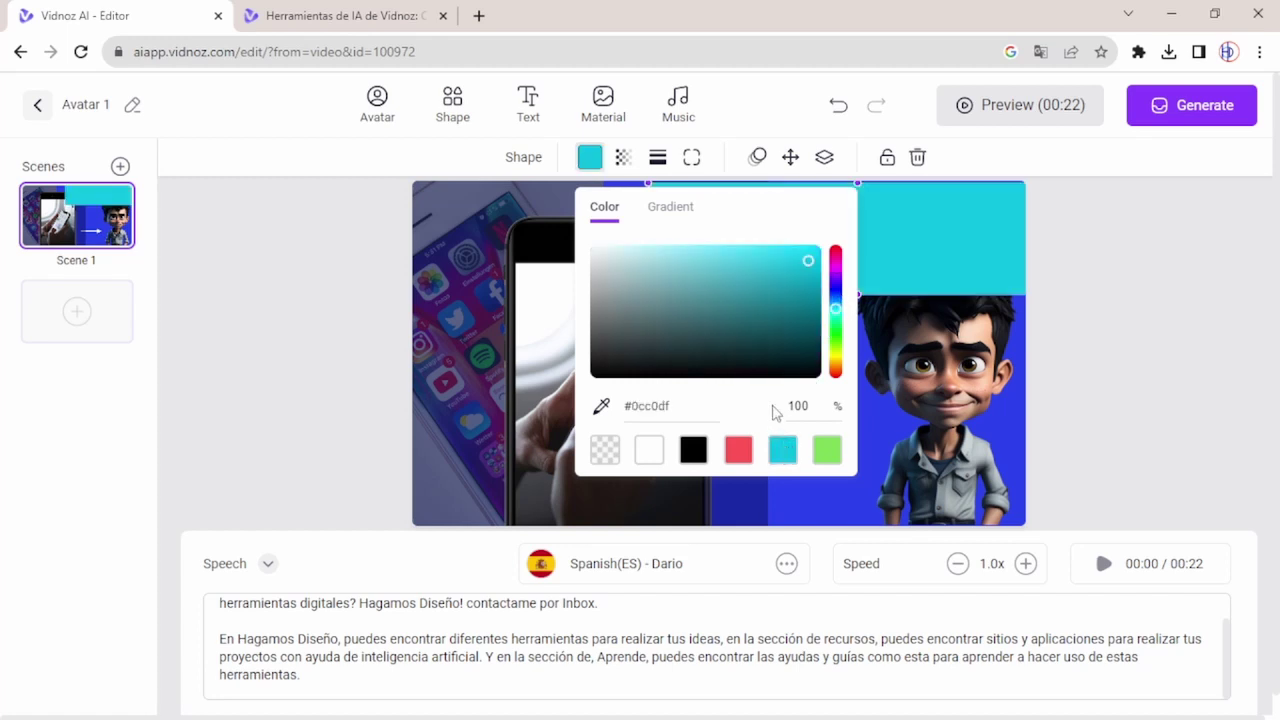
pyautogui.click(605, 451)
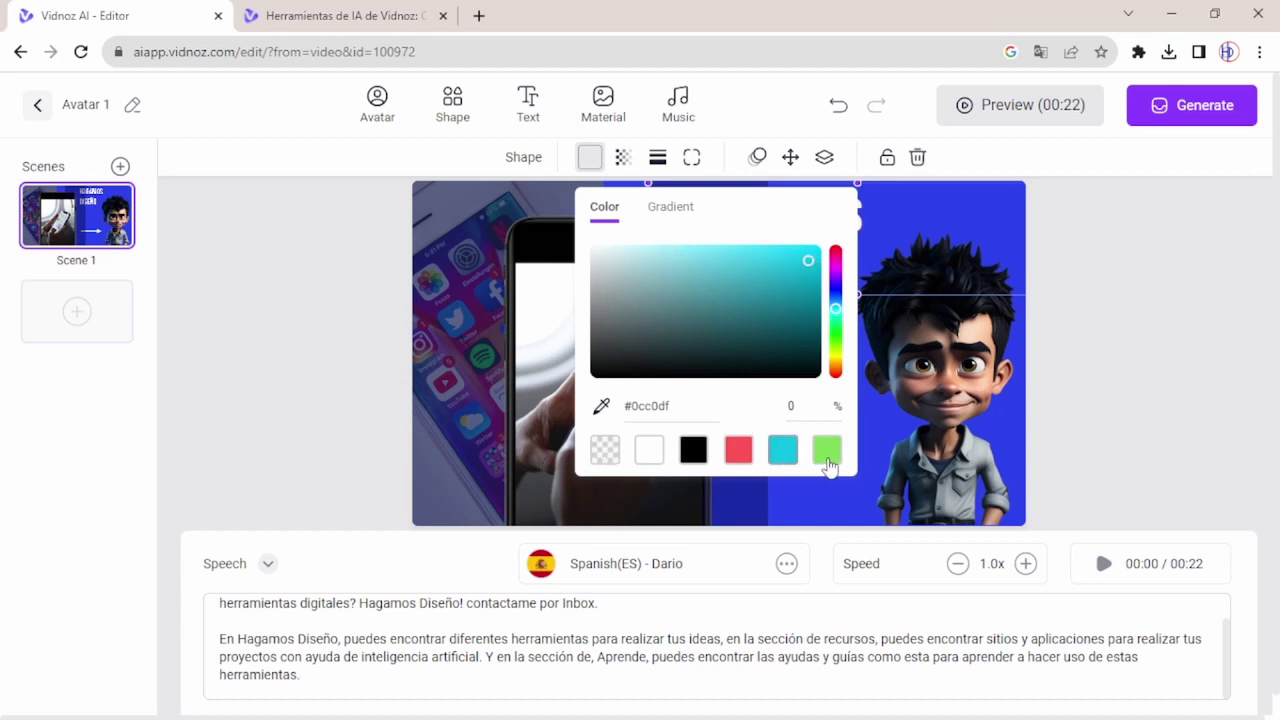
pyautogui.click(785, 452)
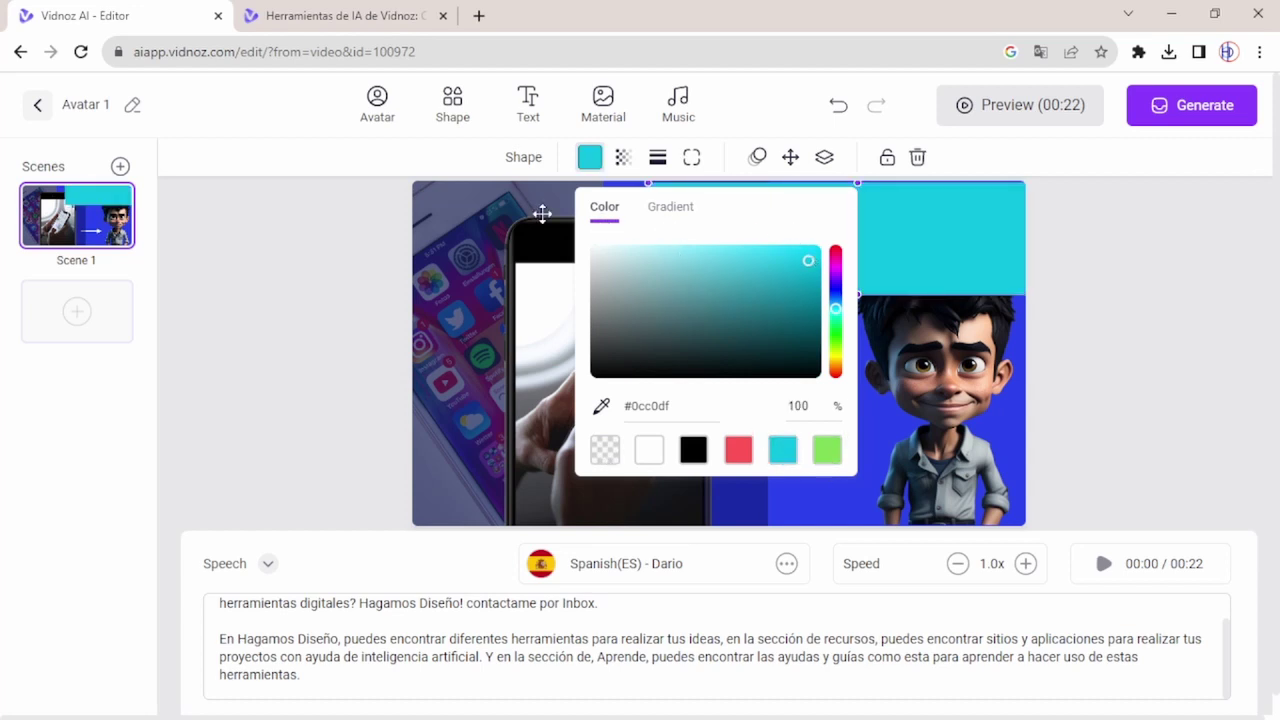
# Step: Fill the wide band with a gradient running from blue #3429f1 to turquoise #0cc0df
pyautogui.click(672, 209)
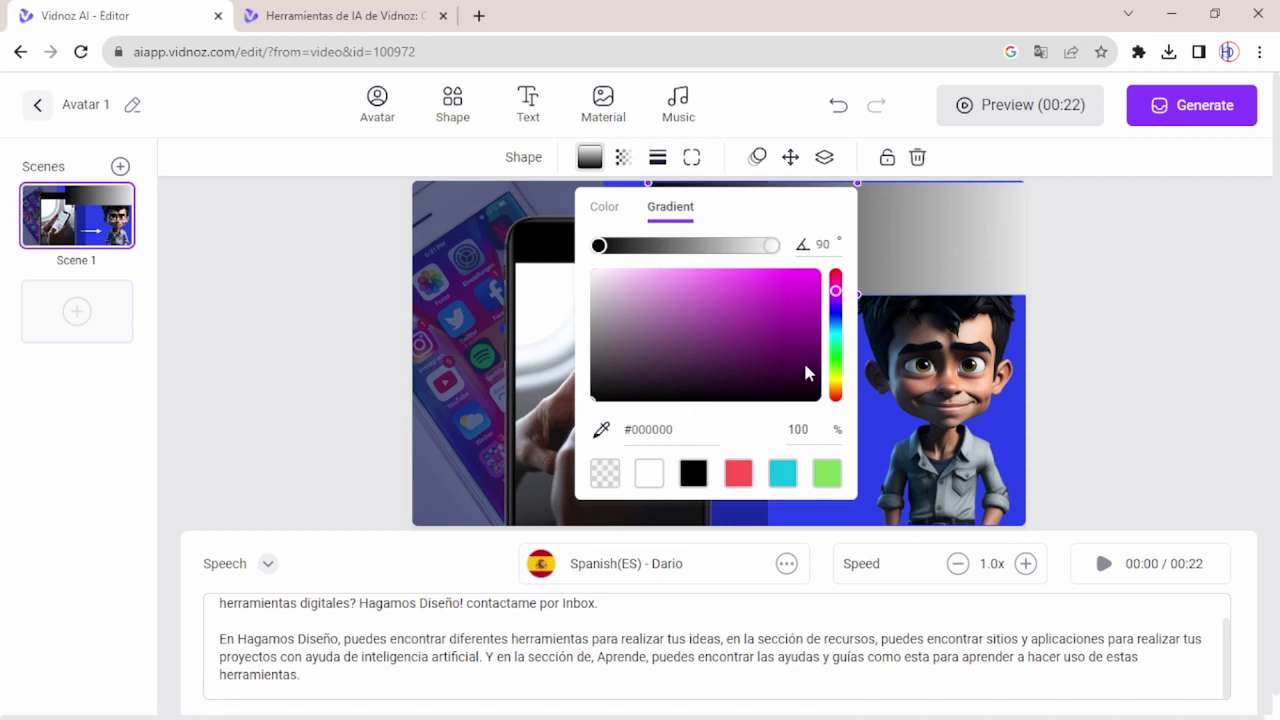
pyautogui.click(835, 312)
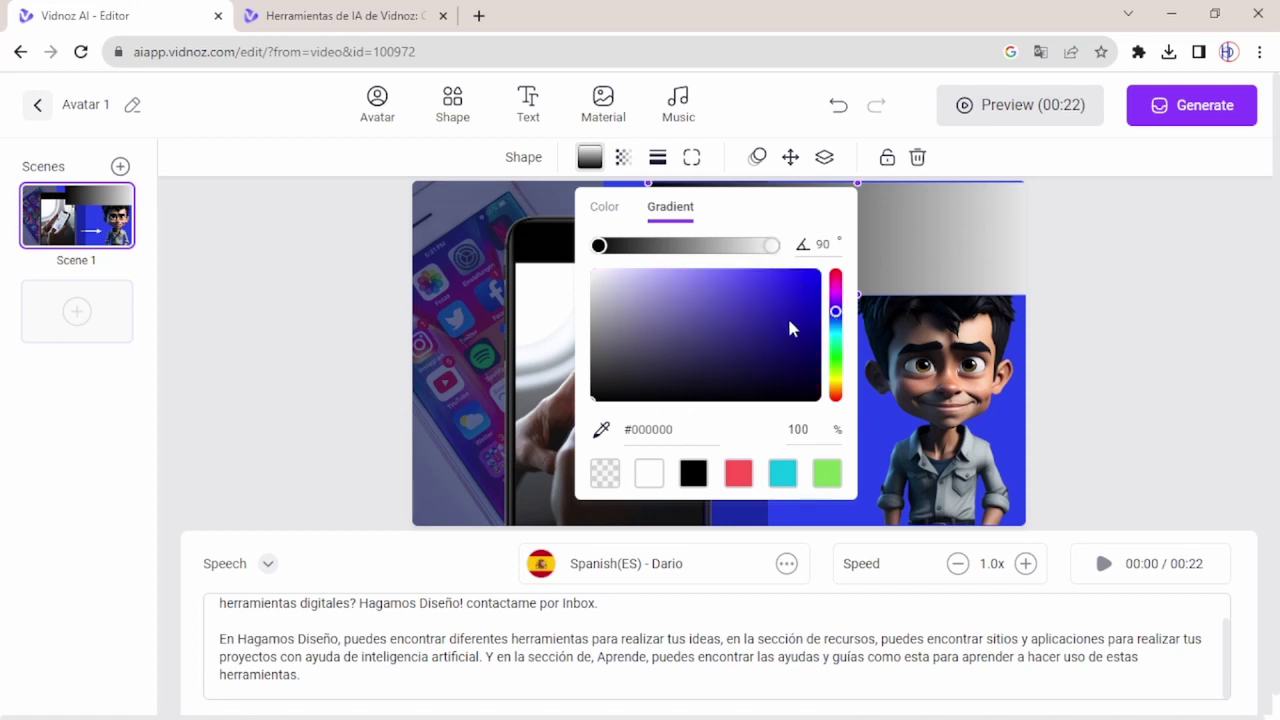
pyautogui.click(782, 277)
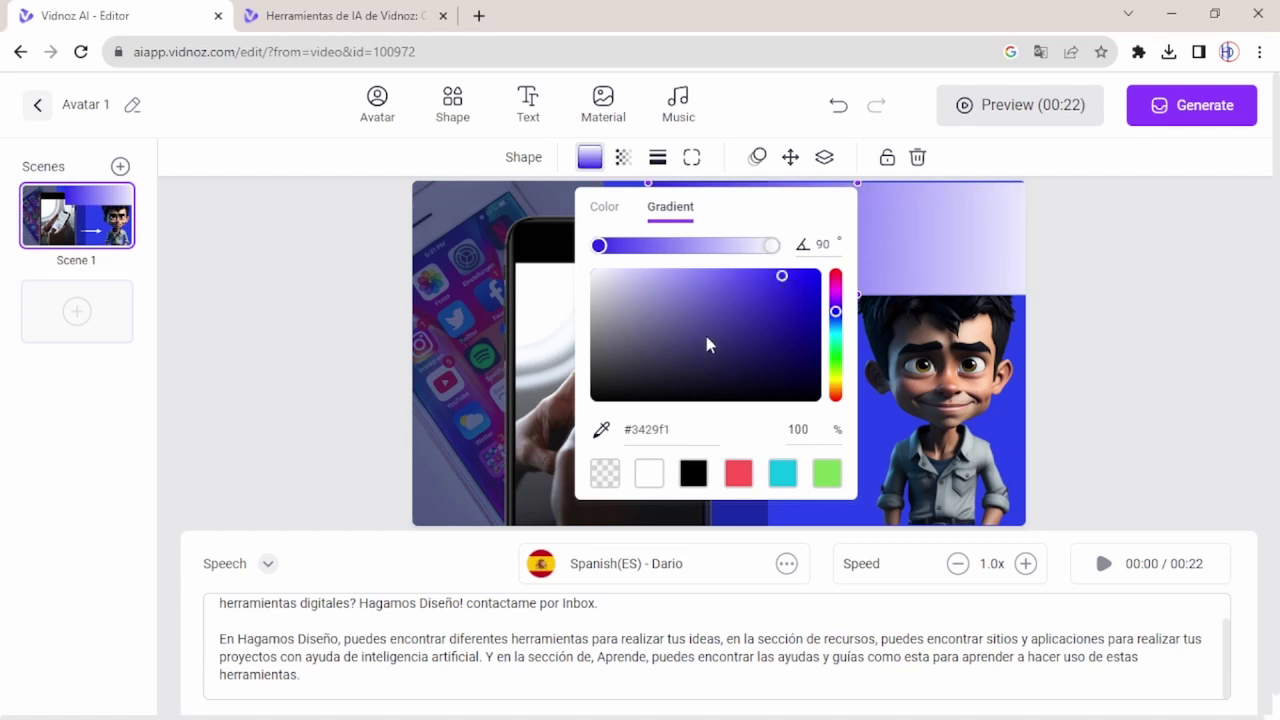
pyautogui.click(772, 248)
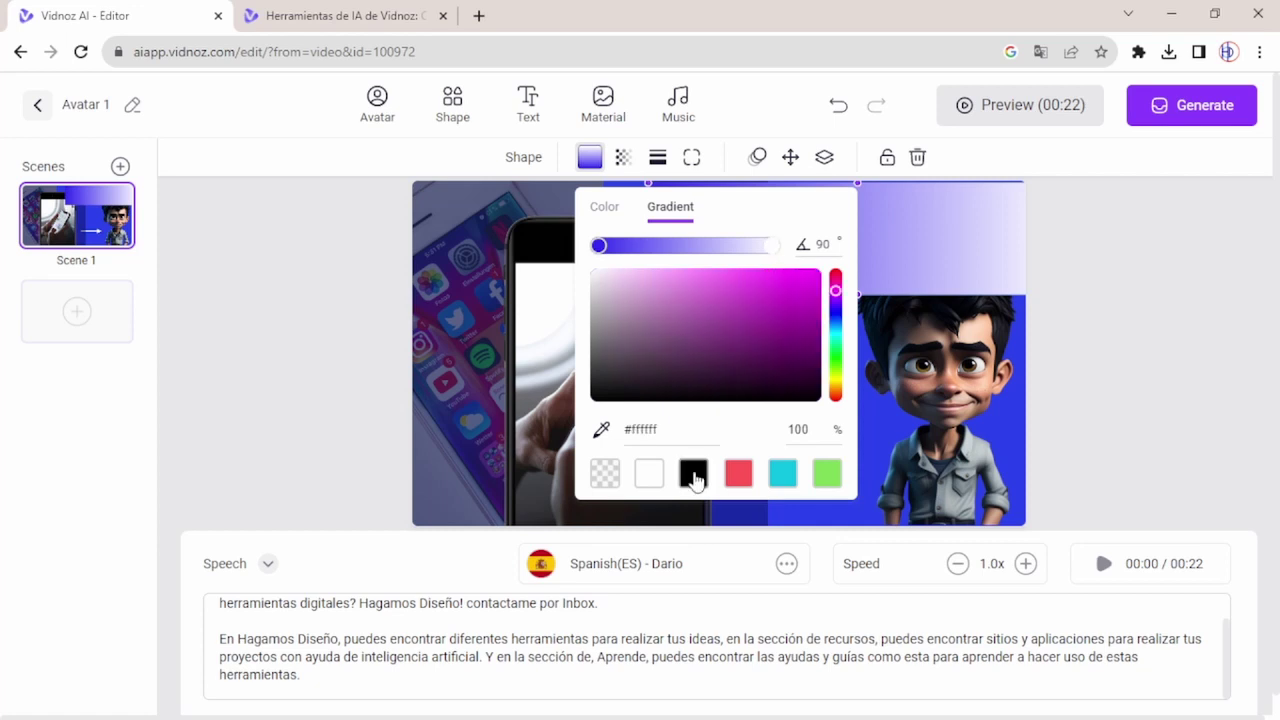
pyautogui.click(784, 474)
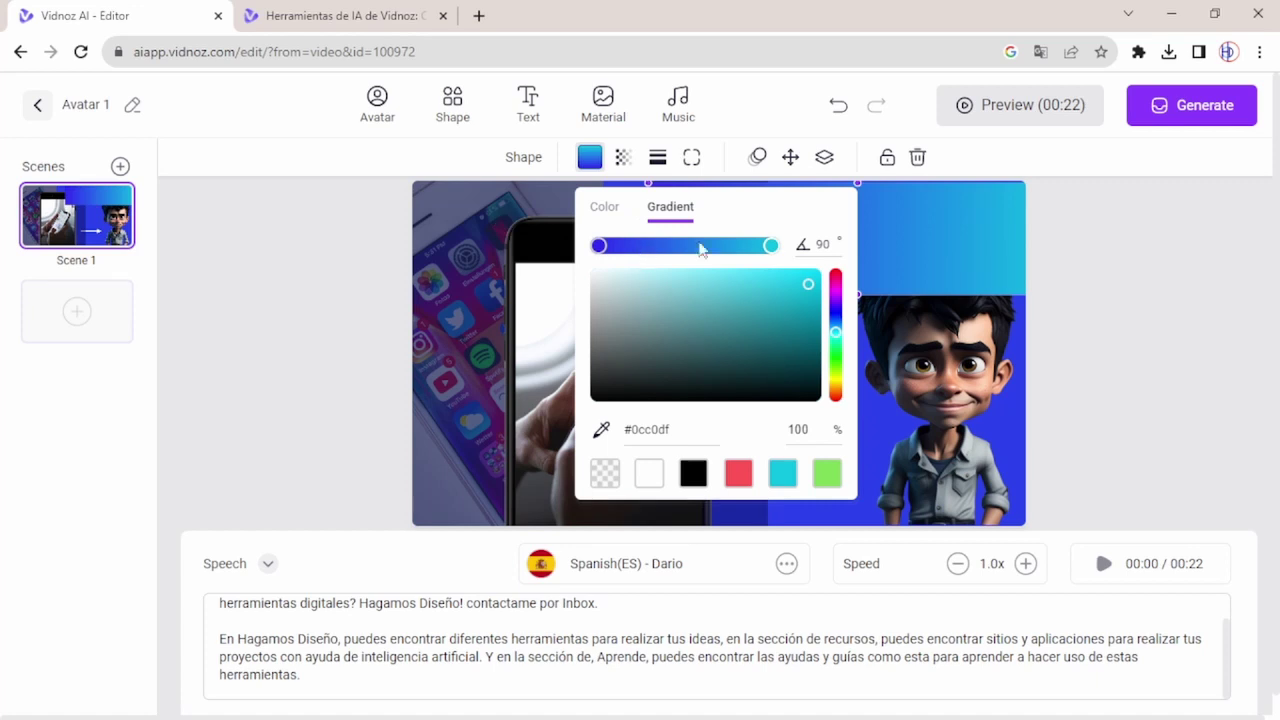
pyautogui.click(376, 278)
# Step: Lower the gradient band's opacity so the title and the avatar's hair show through it
pyautogui.click(761, 243)
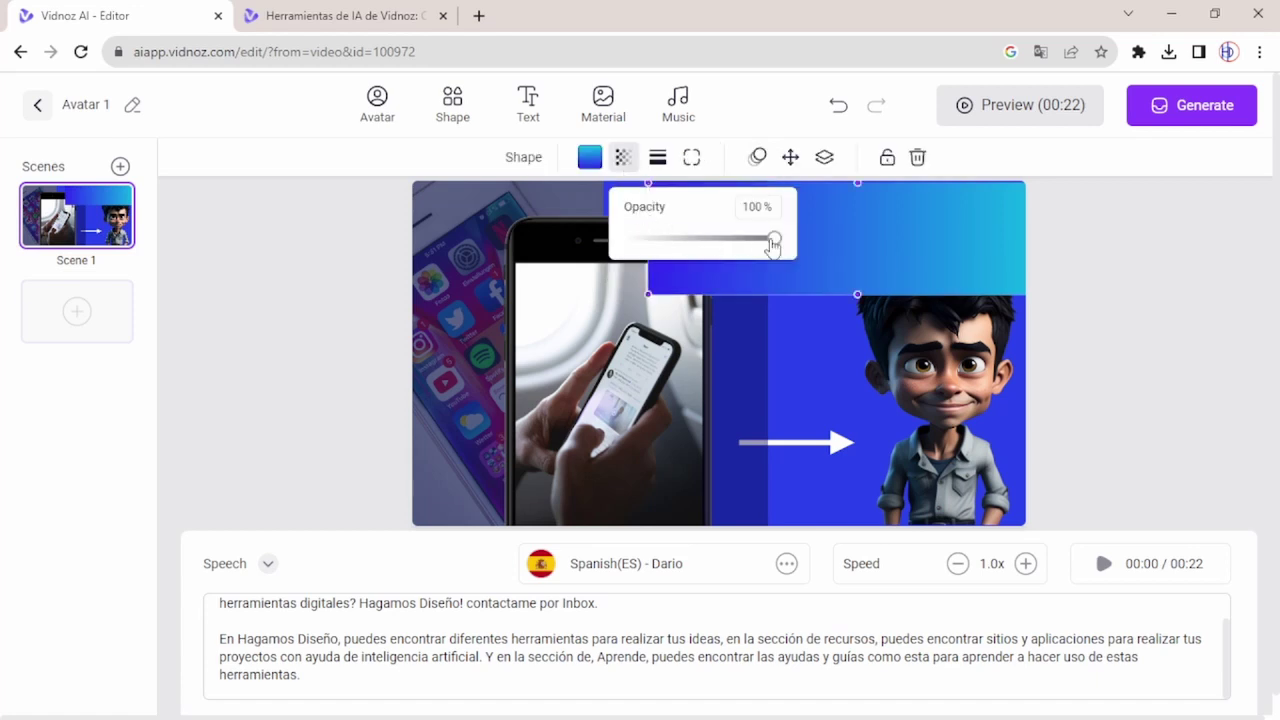
pyautogui.moveTo(773, 240); pyautogui.dragTo(726, 248)
pyautogui.click(335, 260)
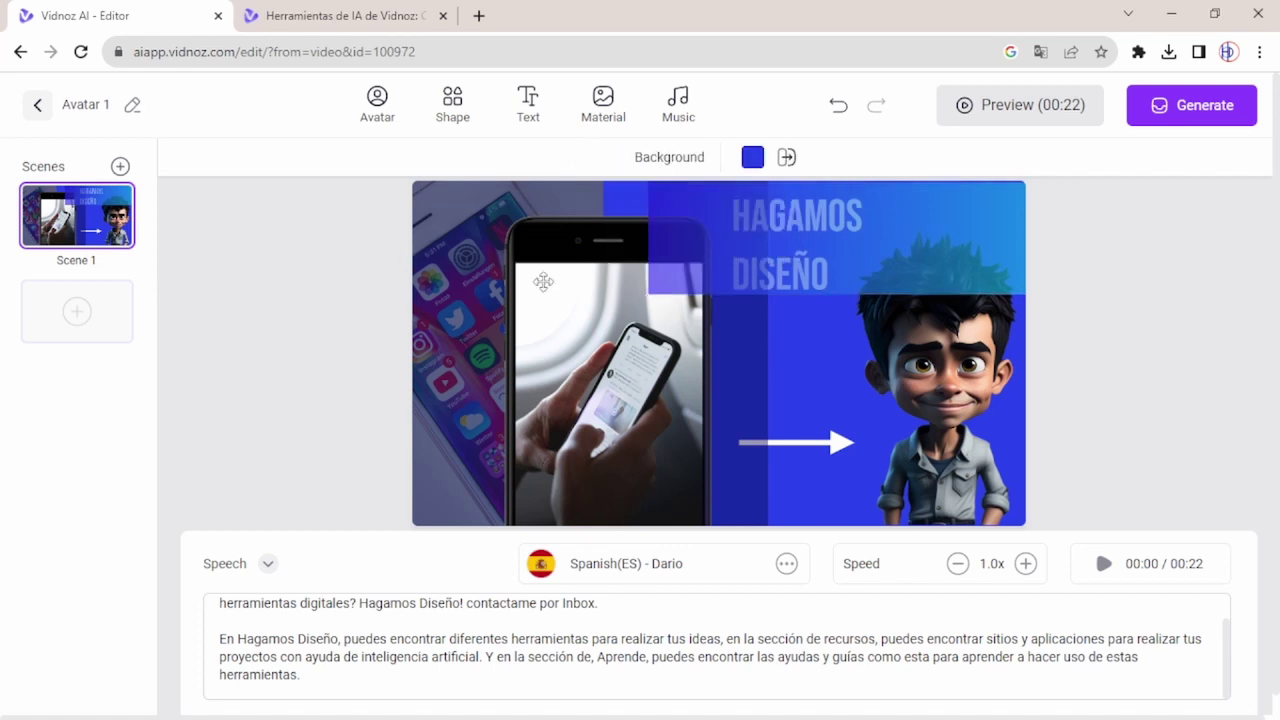
# Step: Send the gradient band backward in the layer order until it lies behind the phone, the avatar and the title
pyautogui.click(718, 240)
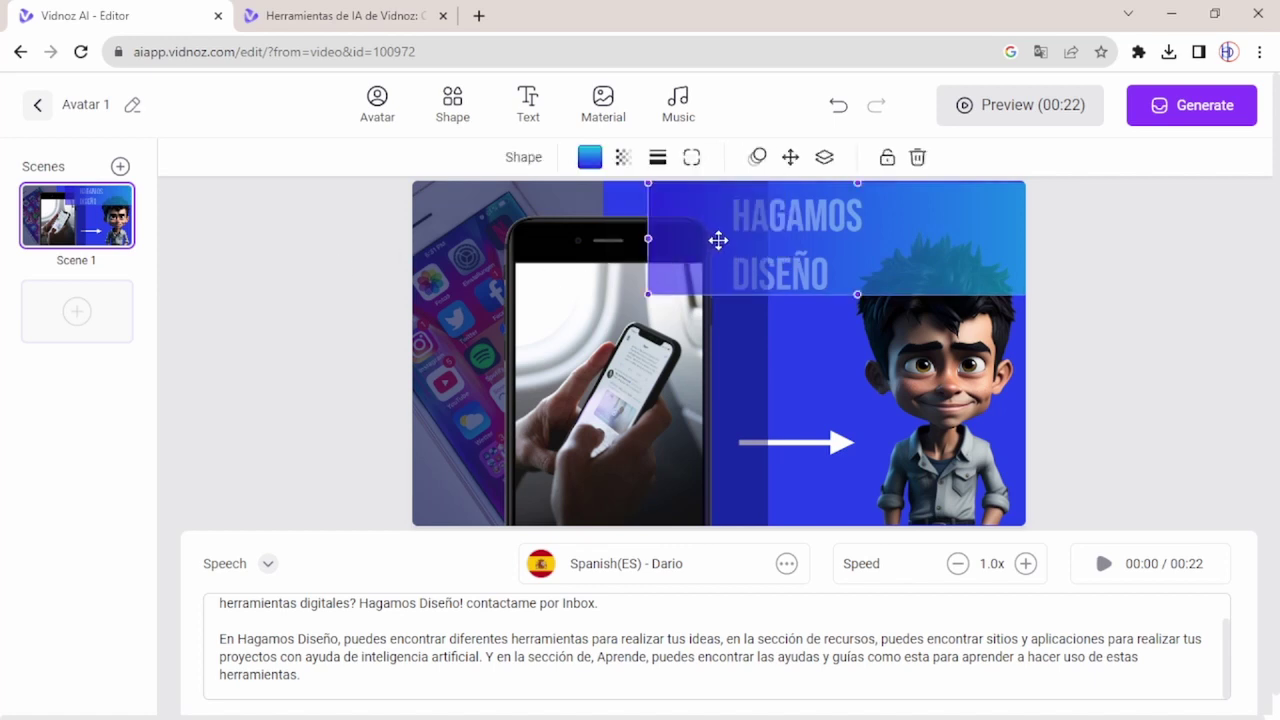
pyautogui.click(824, 157)
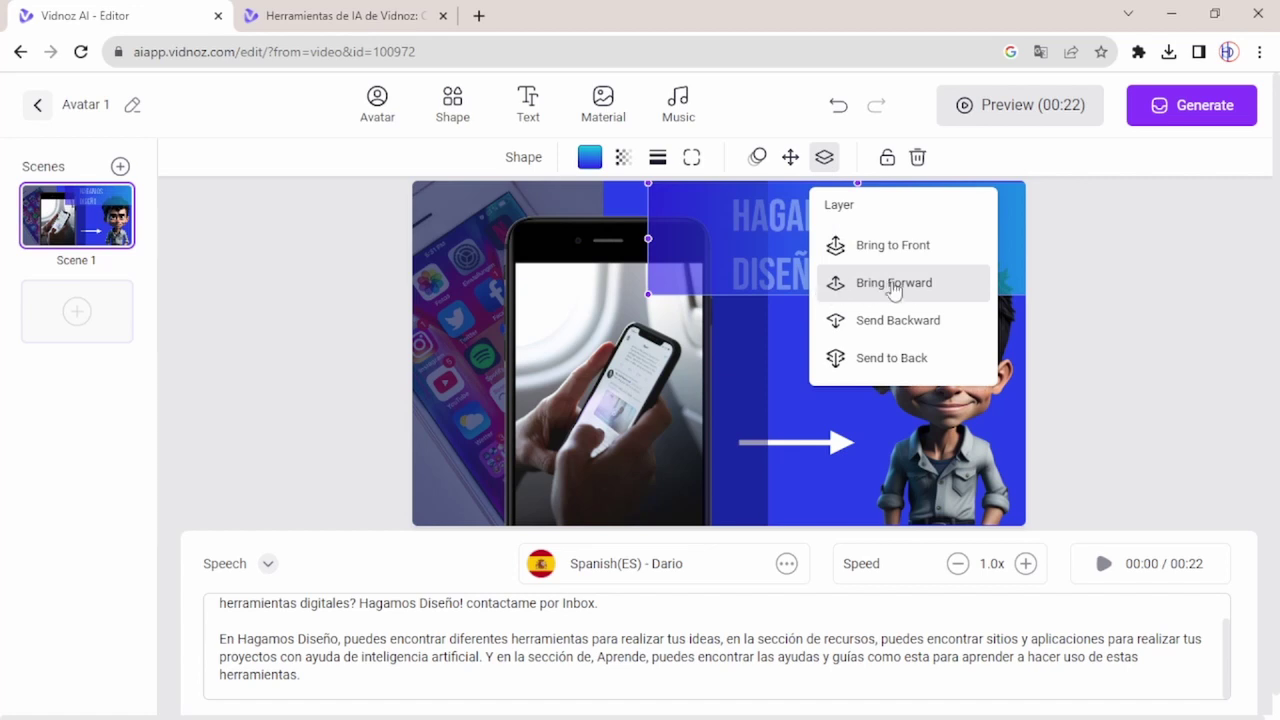
pyautogui.click(908, 328)
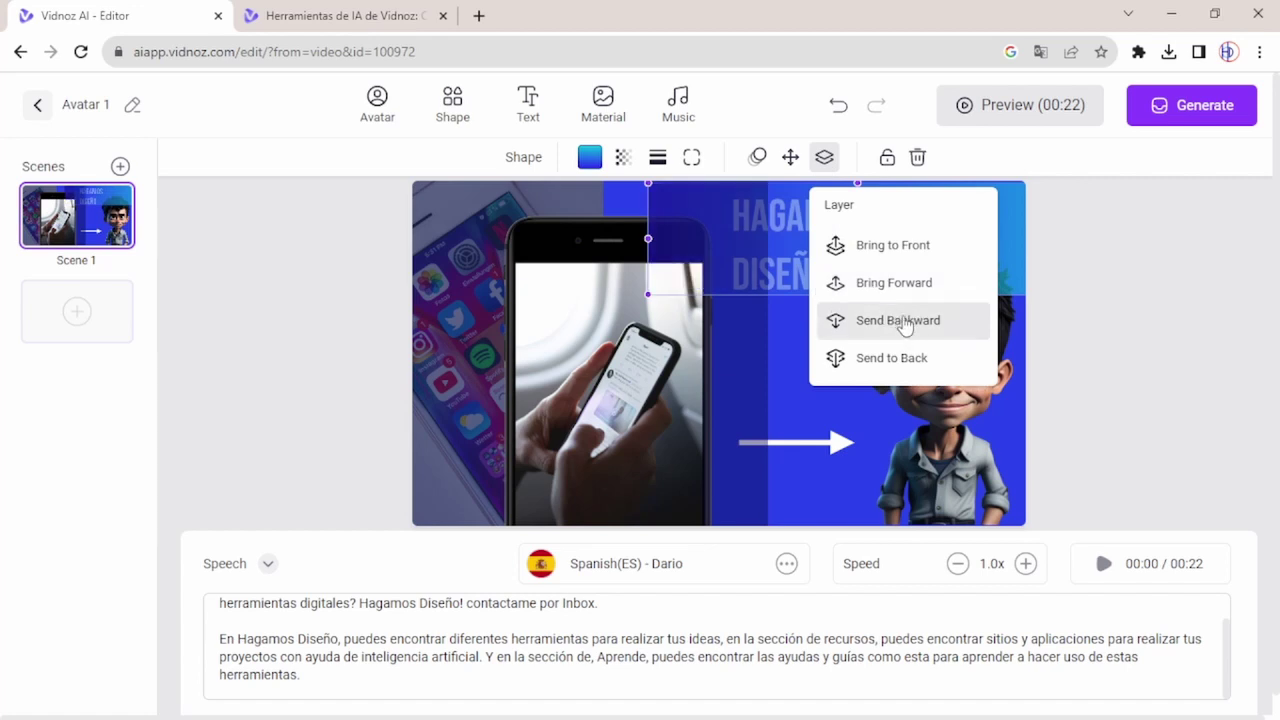
pyautogui.click(905, 326)
pyautogui.click(901, 326)
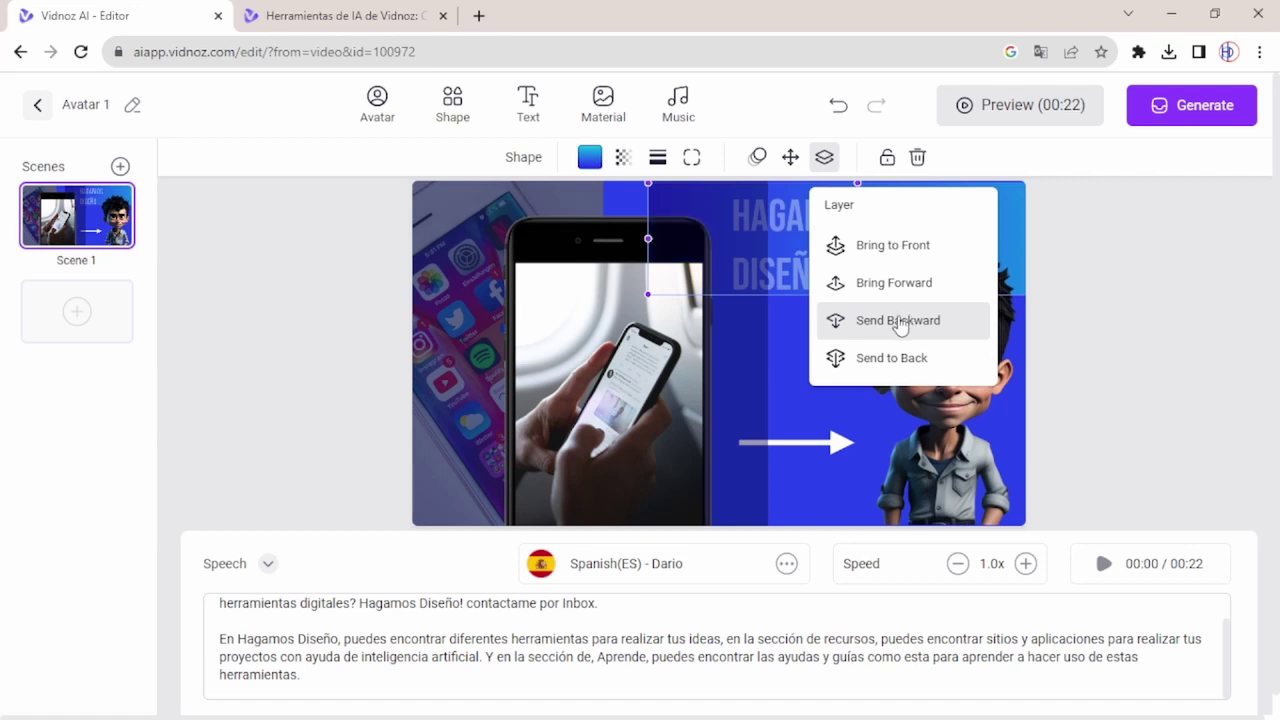
pyautogui.click(901, 326)
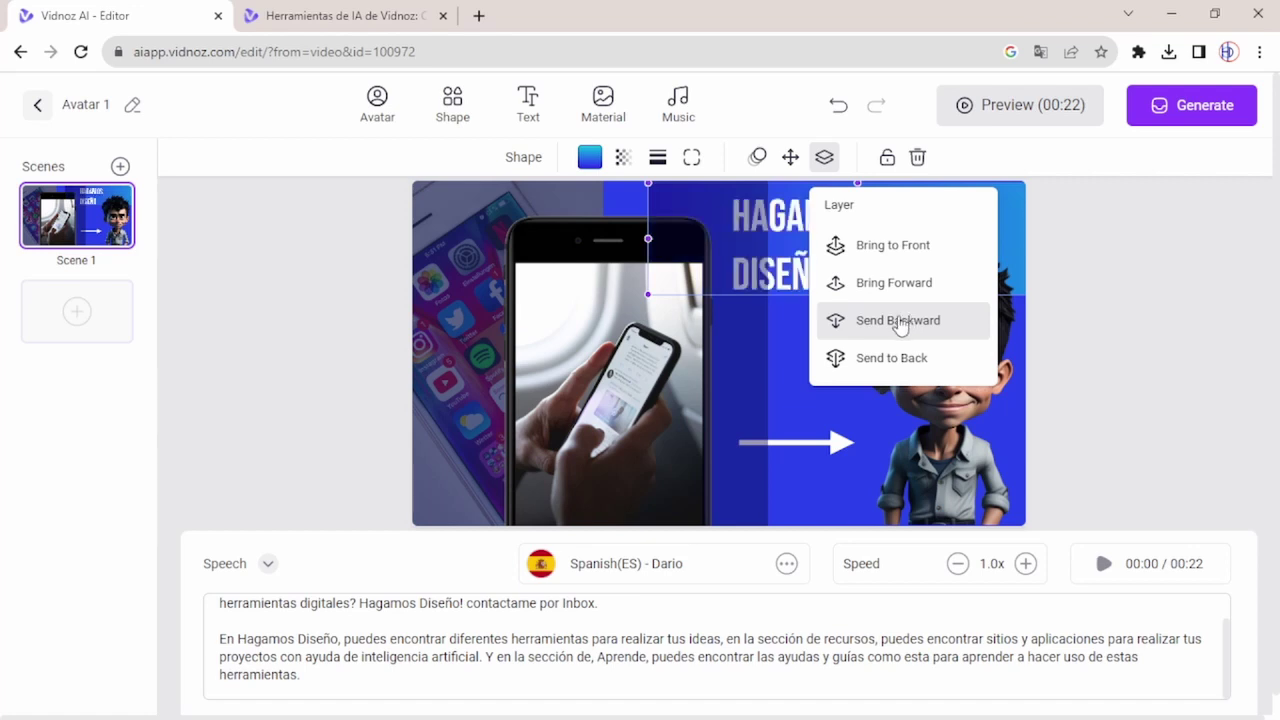
pyautogui.click(357, 274)
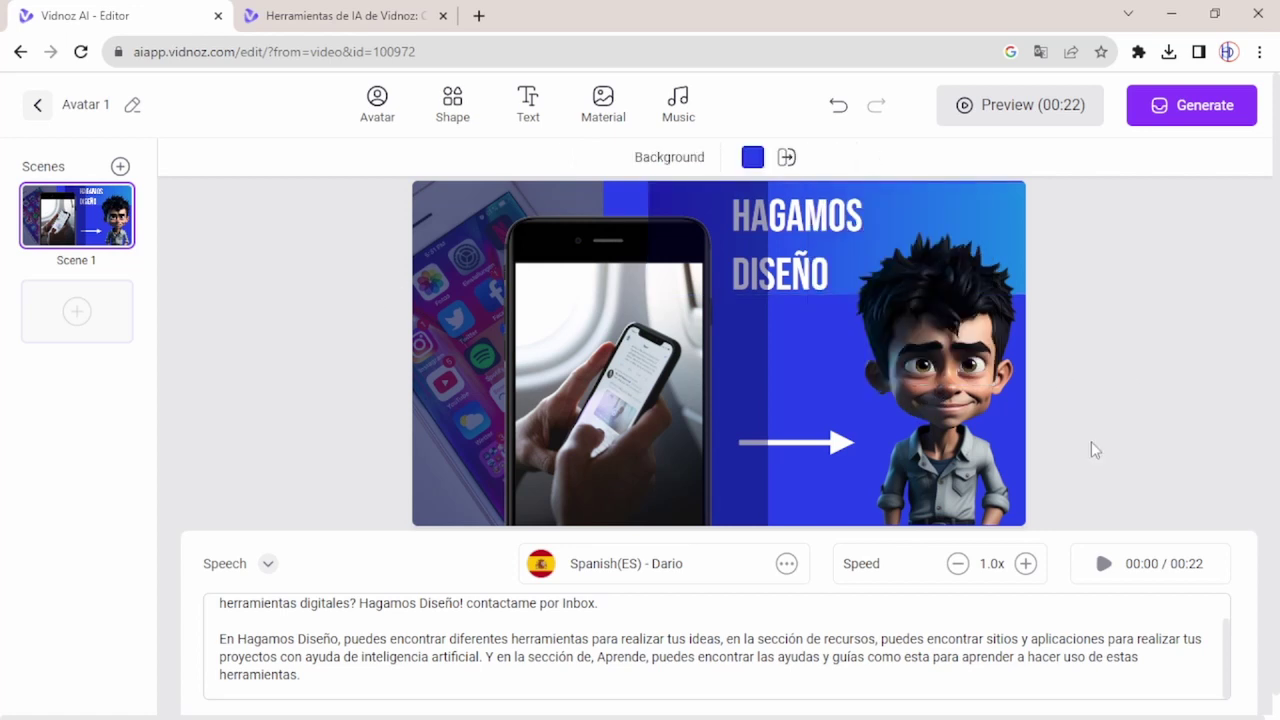
# Step: Send the translucent dark vertical bar backward in the layer order, behind the HAGAMOS DISEÑO title
pyautogui.click(741, 355)
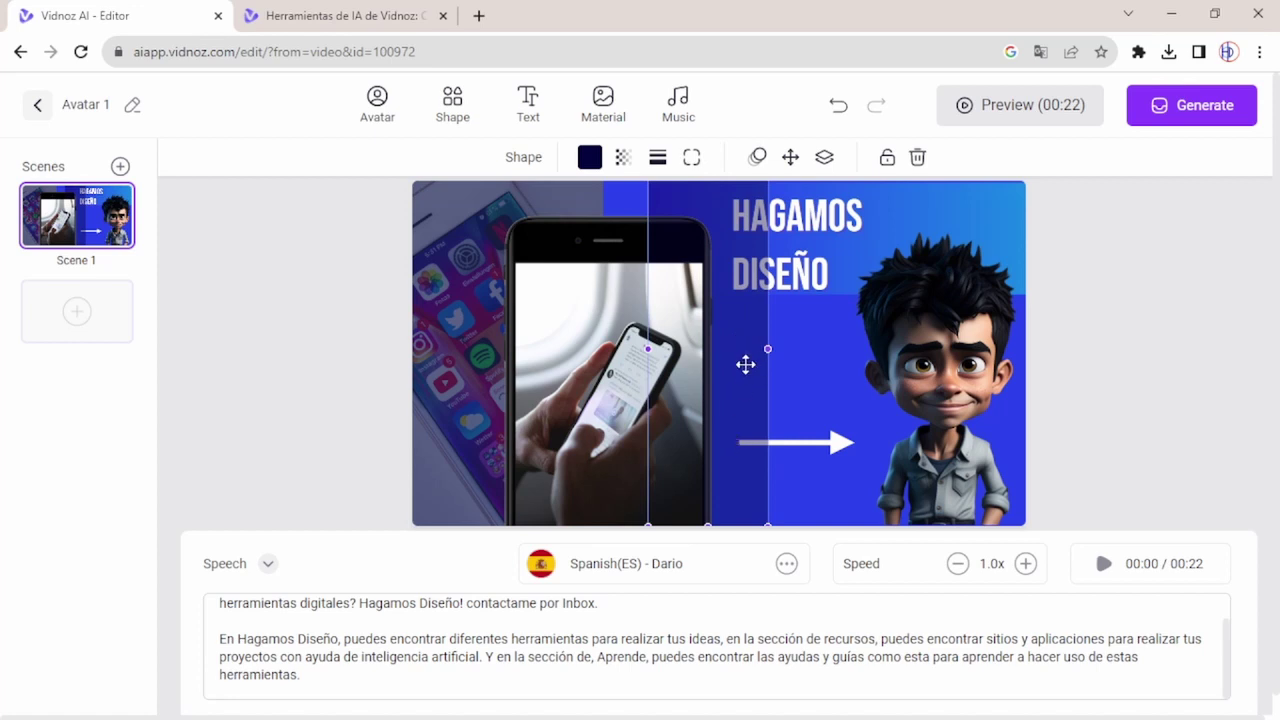
pyautogui.click(823, 157)
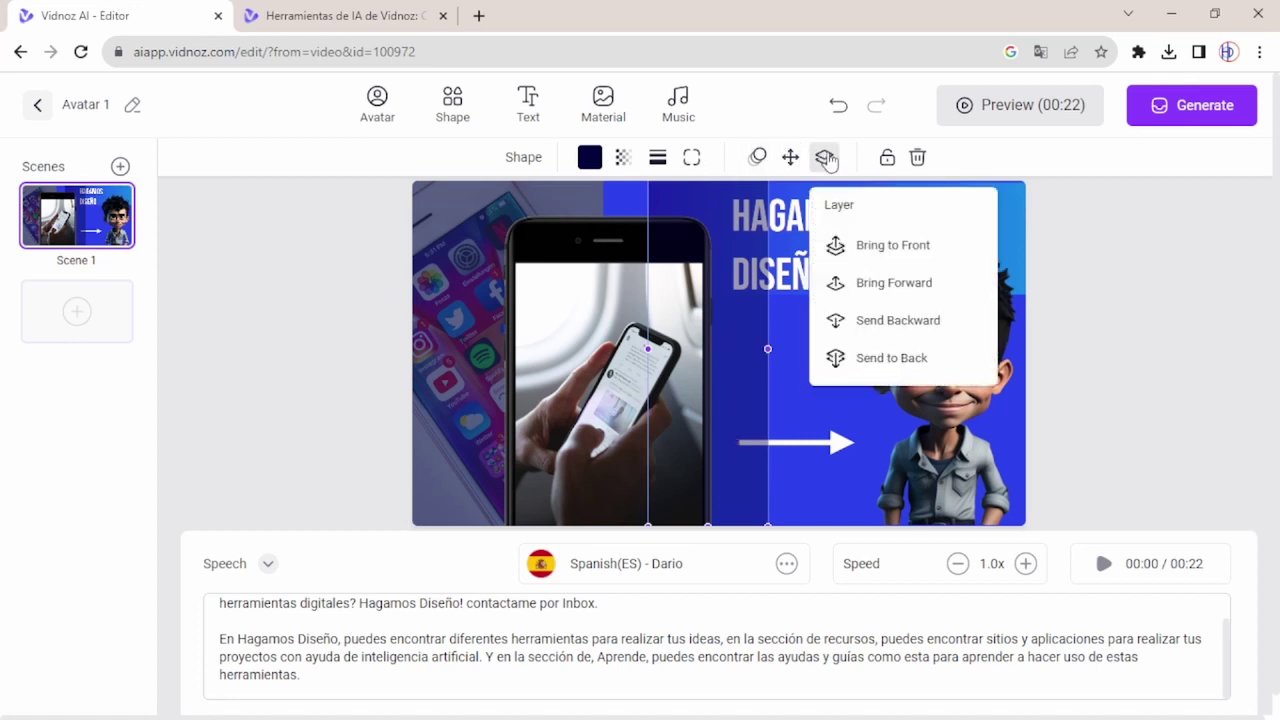
pyautogui.click(900, 321)
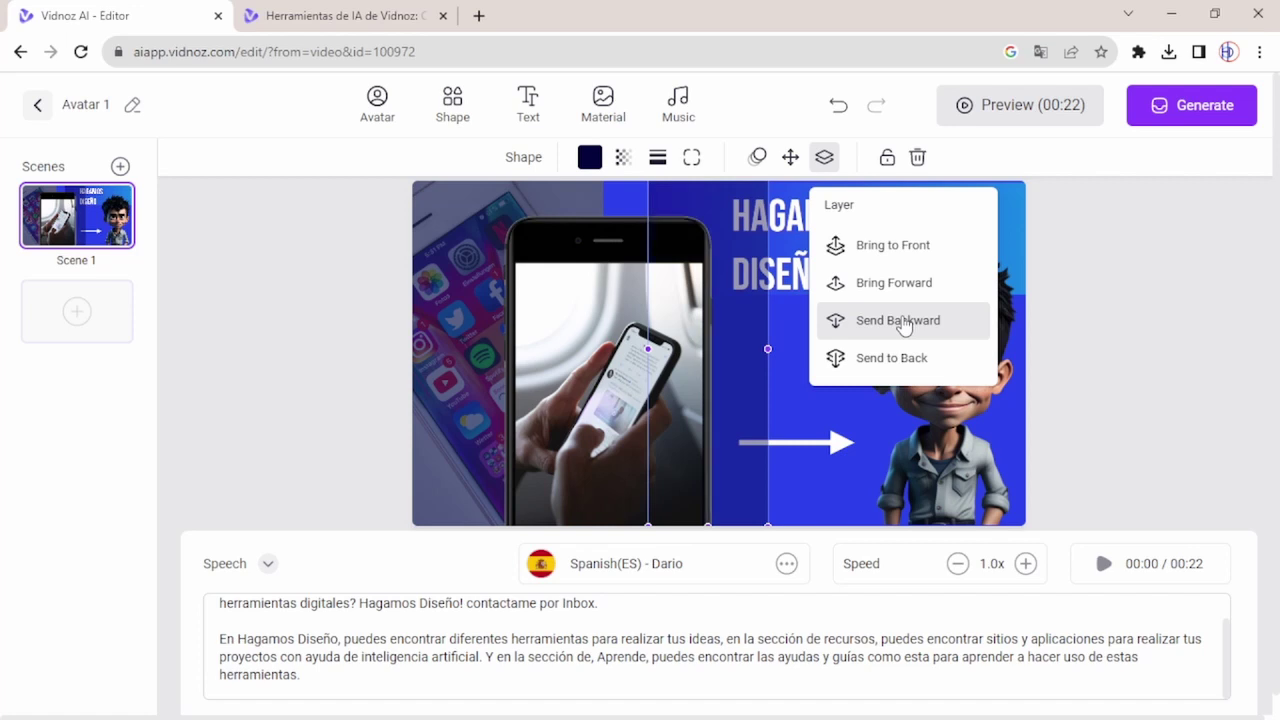
pyautogui.click(900, 321)
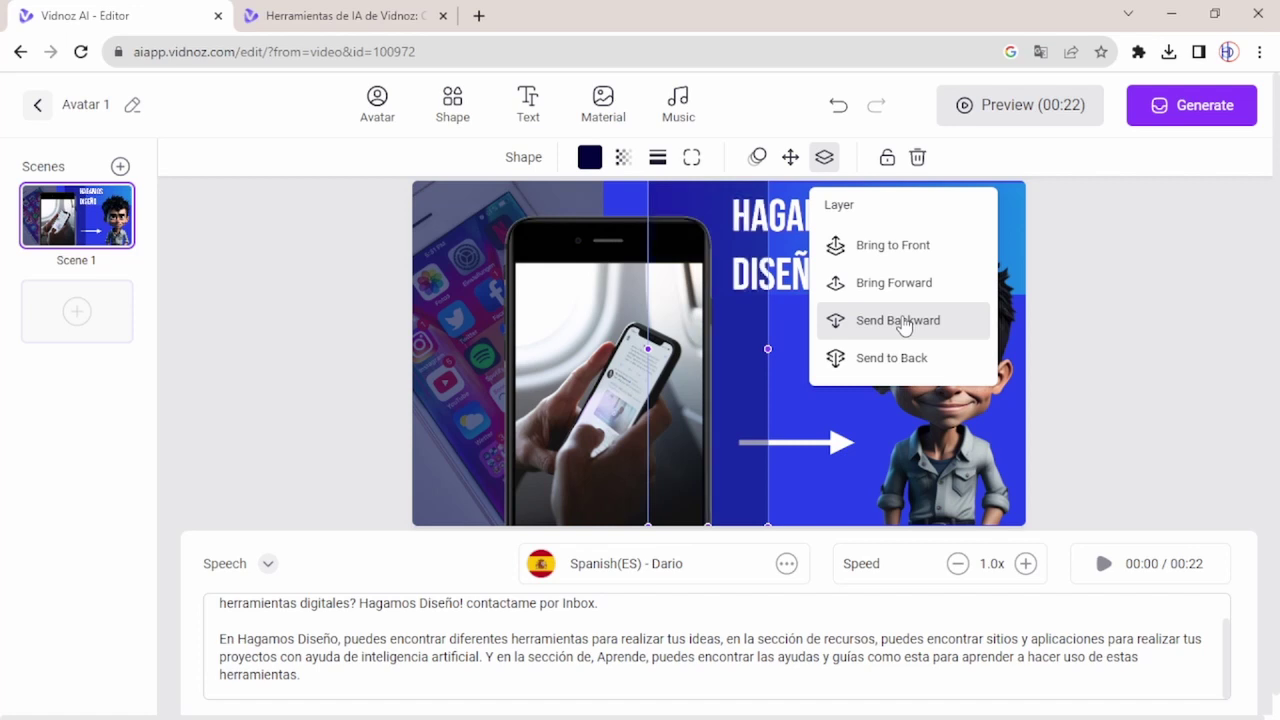
pyautogui.click(390, 306)
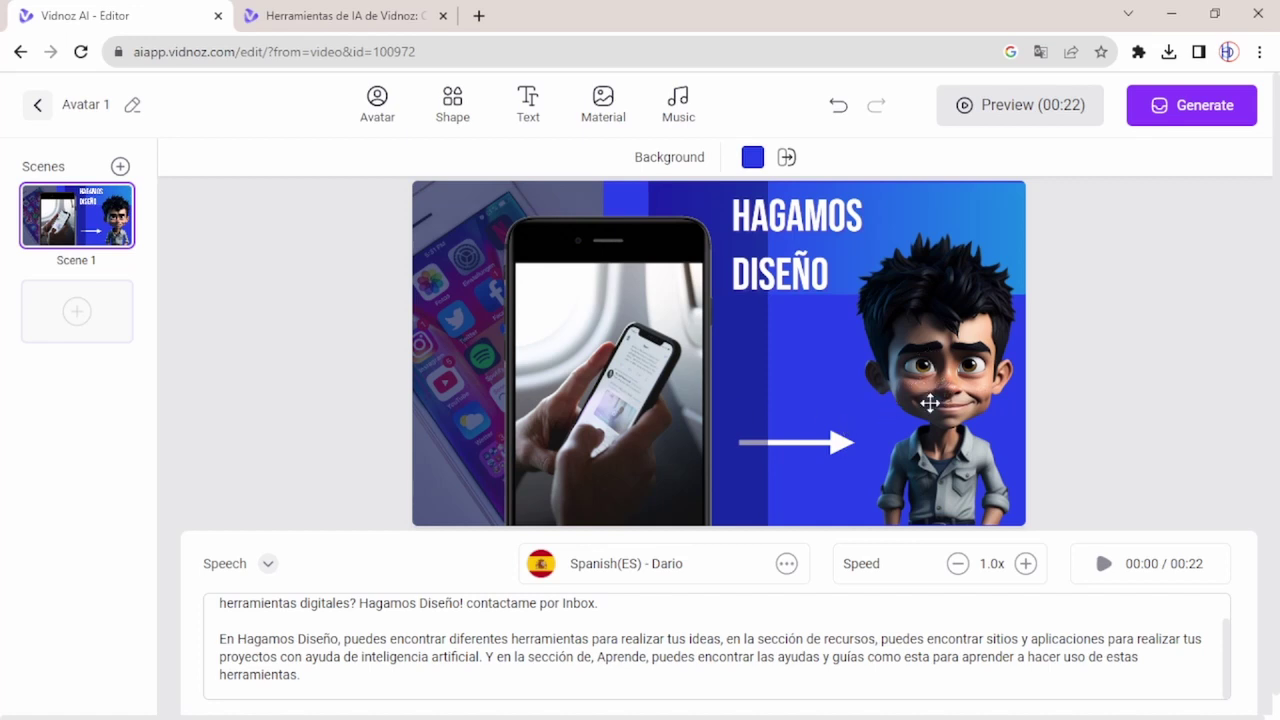
pyautogui.click(537, 113)
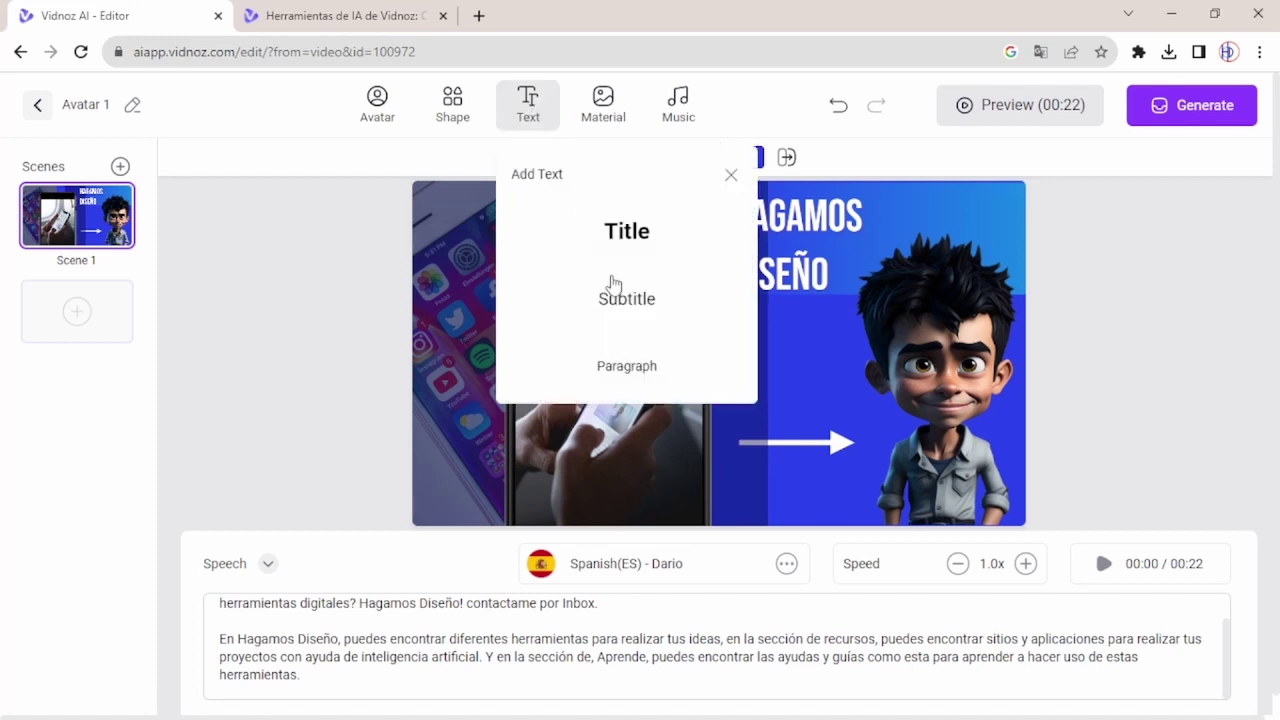
pyautogui.scroll(-1, 620, 320)
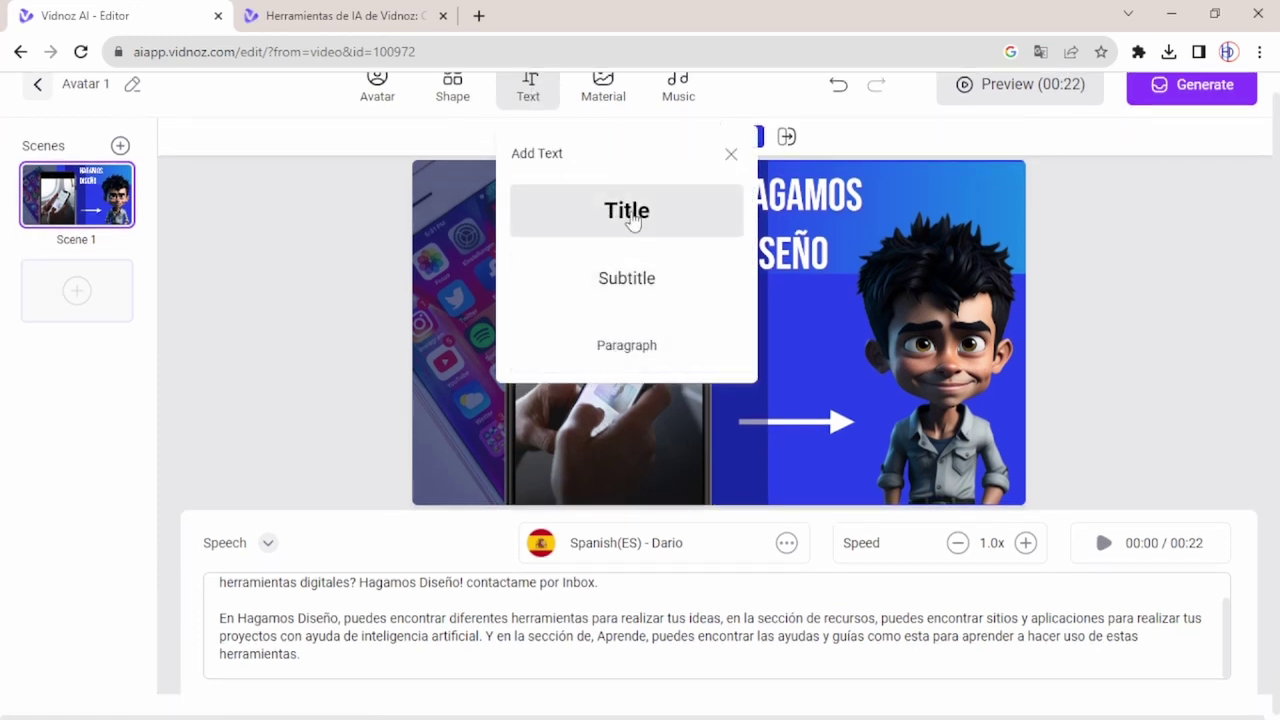
pyautogui.click(1127, 292)
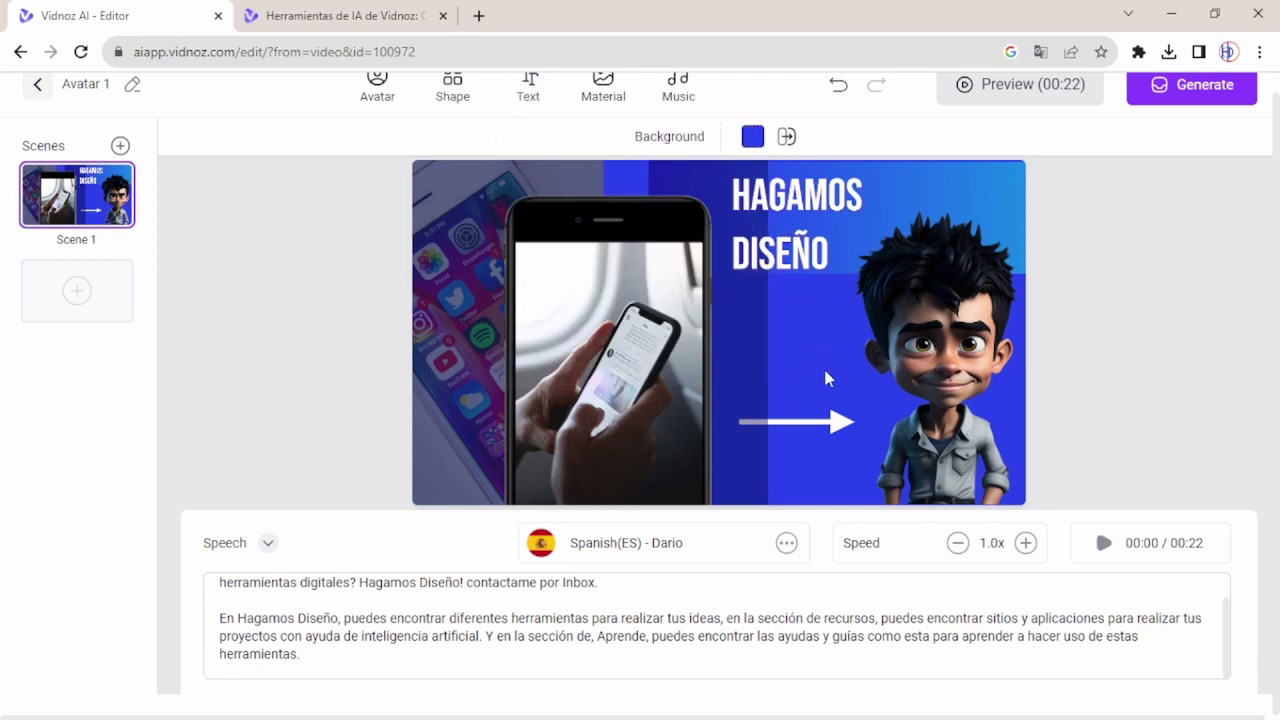
# Step: Add a subtitle text box to the scene and place it directly below the HAGAMOS DISEÑO title
pyautogui.click(529, 92)
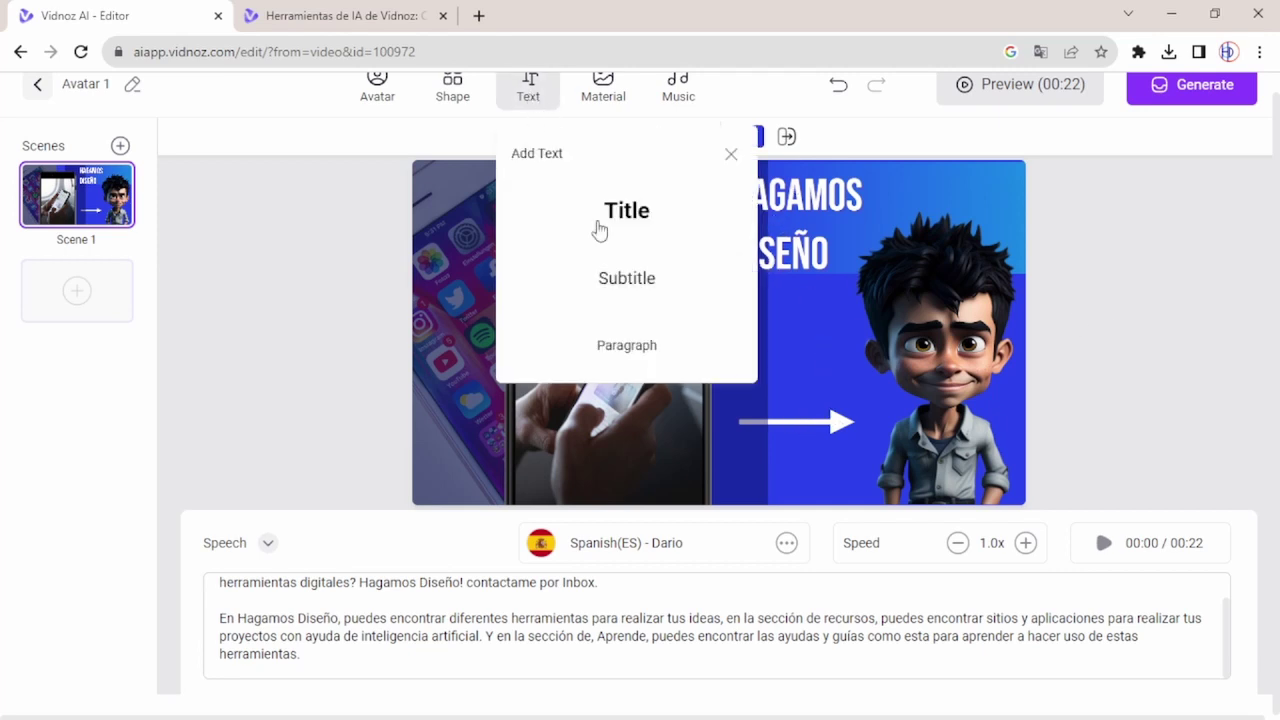
pyautogui.click(623, 278)
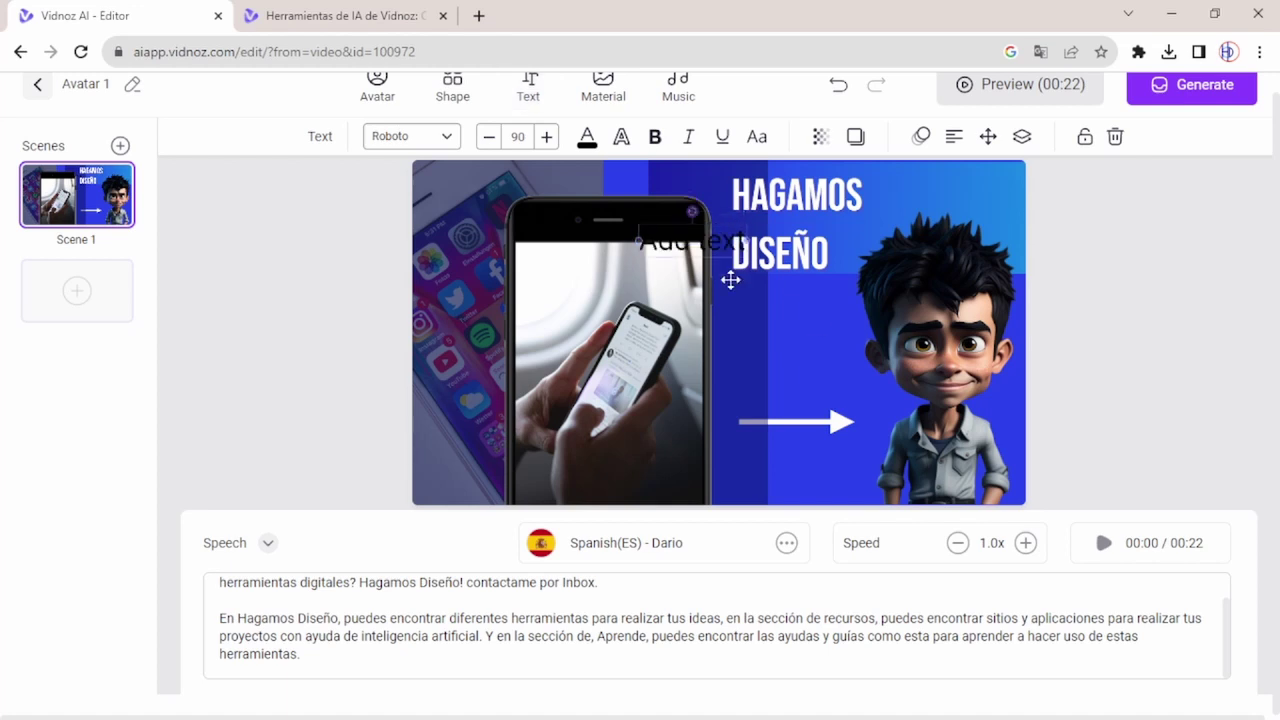
pyautogui.moveTo(731, 280); pyautogui.dragTo(814, 317)
# Step: Replace the subtitle's placeholder with "Crea tus contenidos con IA.", starting a new line before "con IA."
pyautogui.doubleClick(816, 317)
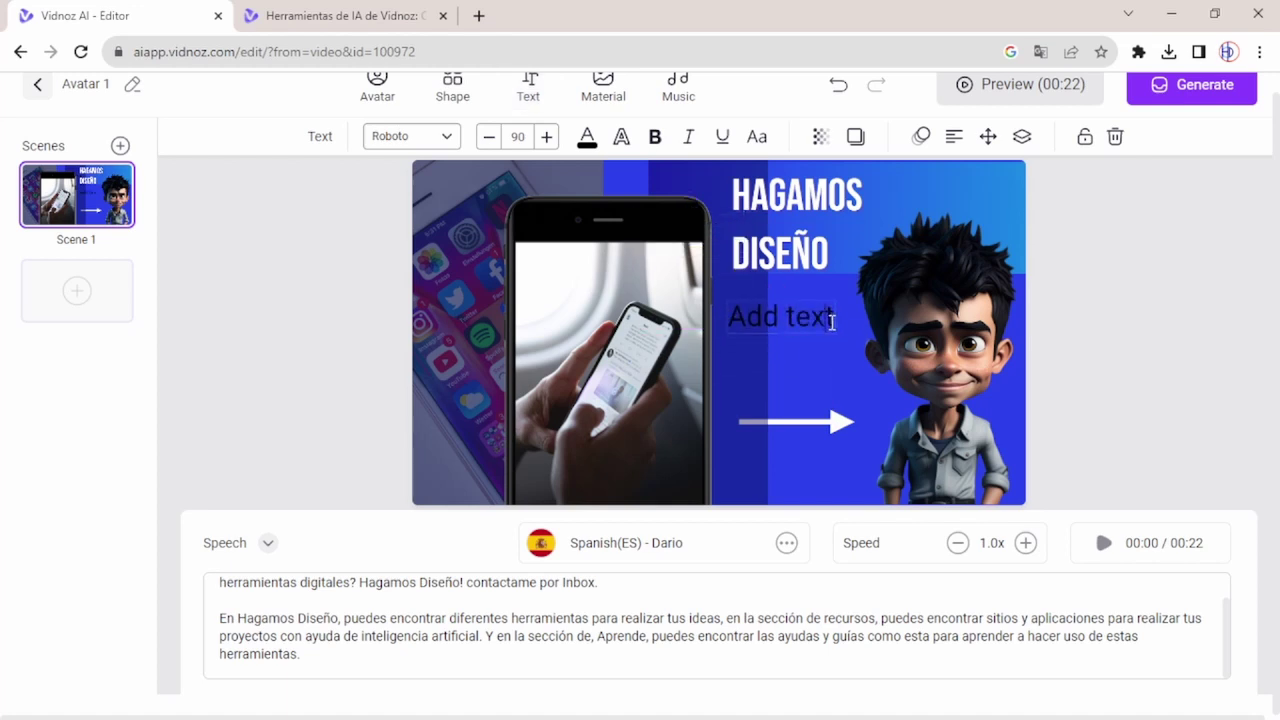
pyautogui.hotkey('ctrl', 'a')
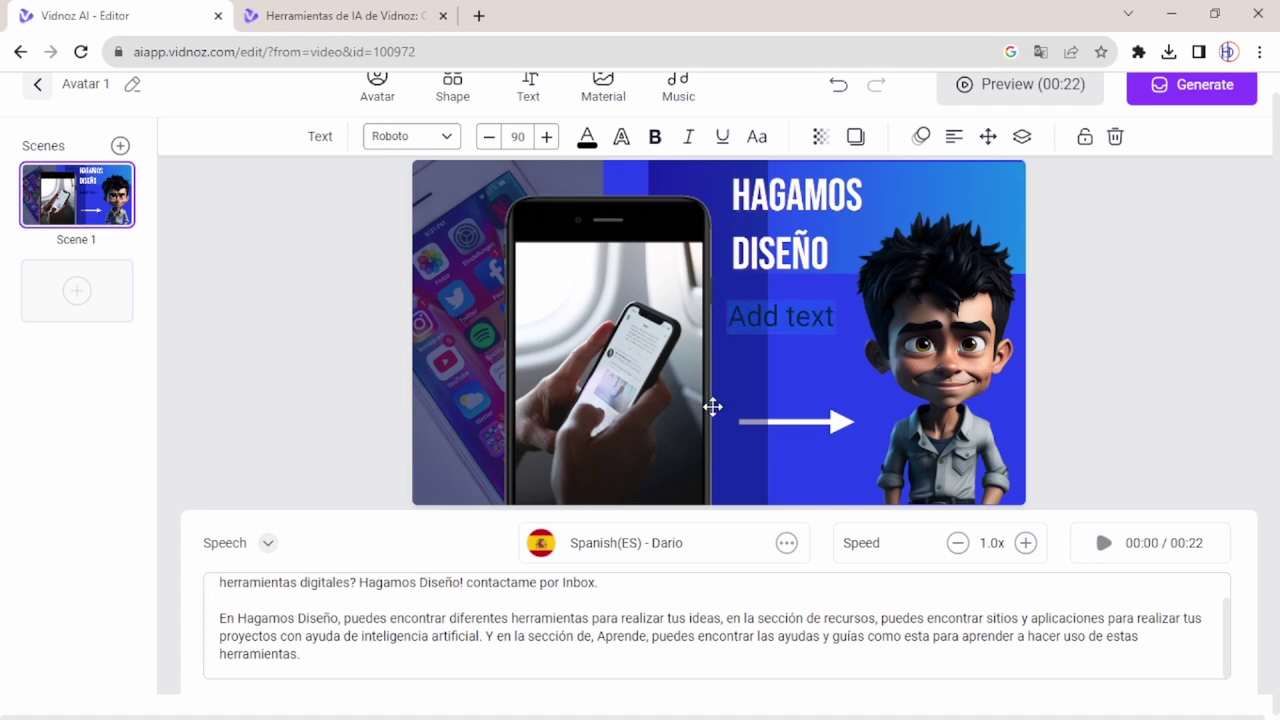
pyautogui.write('Cre')
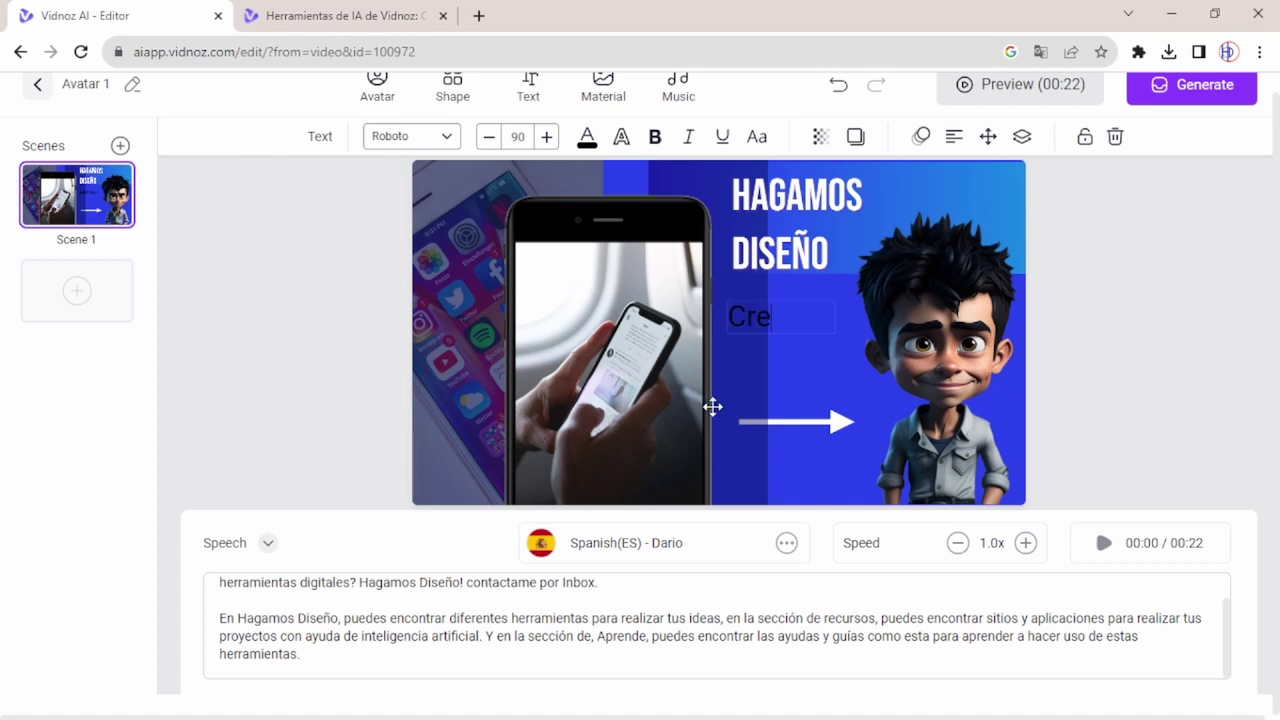
pyautogui.write('a tus conten')
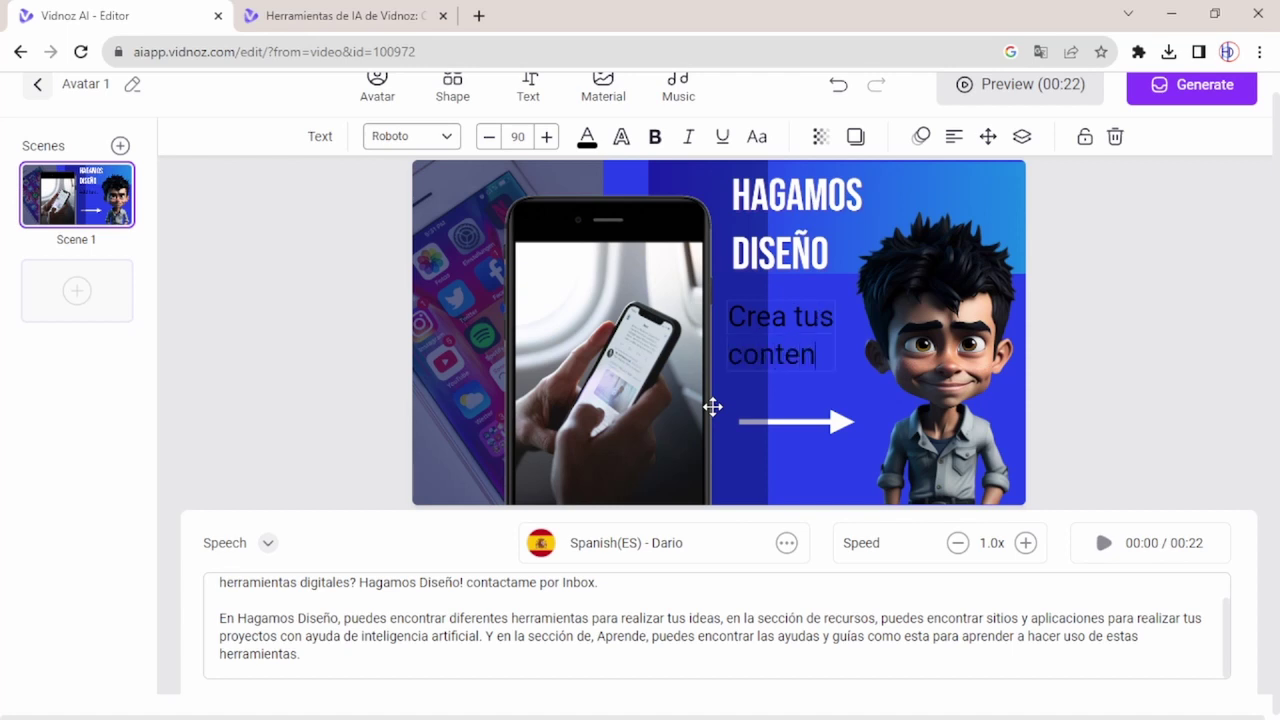
pyautogui.write('idos')
pyautogui.press('Return')
pyautogui.write('con ')
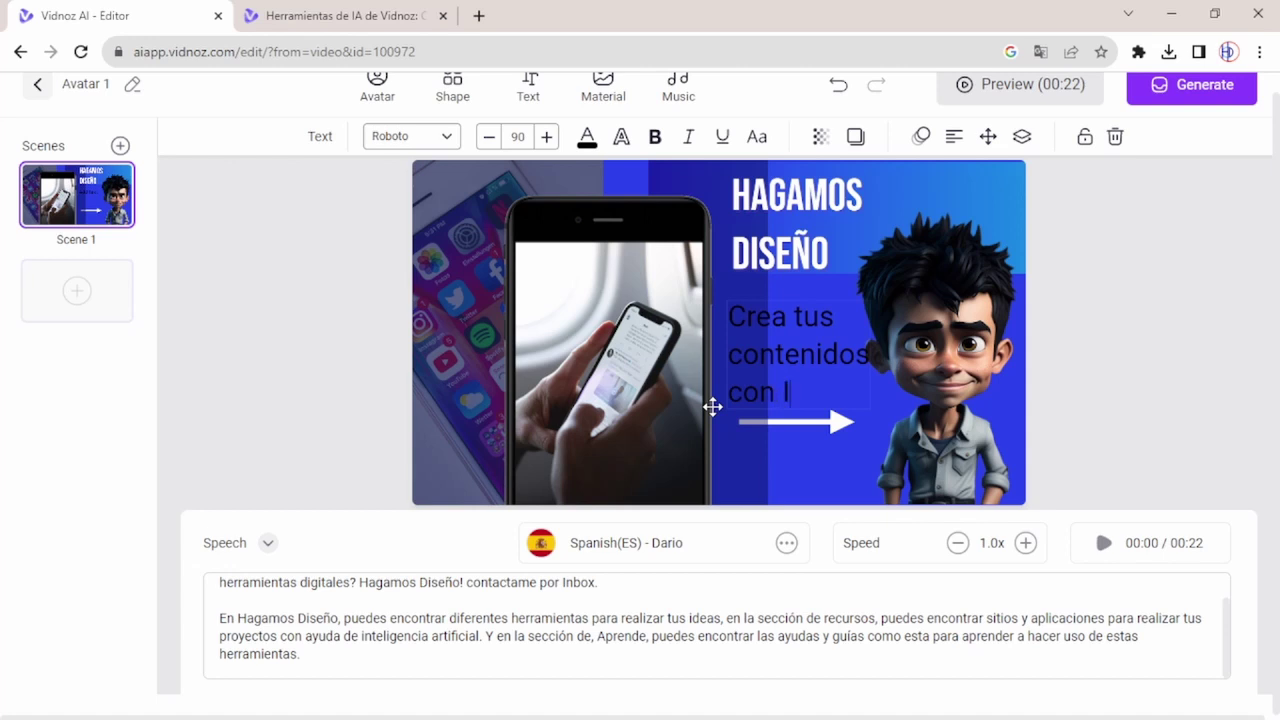
pyautogui.write('IA.')
# Step: Set the whole "Crea tus contenidos con IA." subtitle in the Lato font at size 80
pyautogui.moveTo(846, 390); pyautogui.dragTo(728, 316)
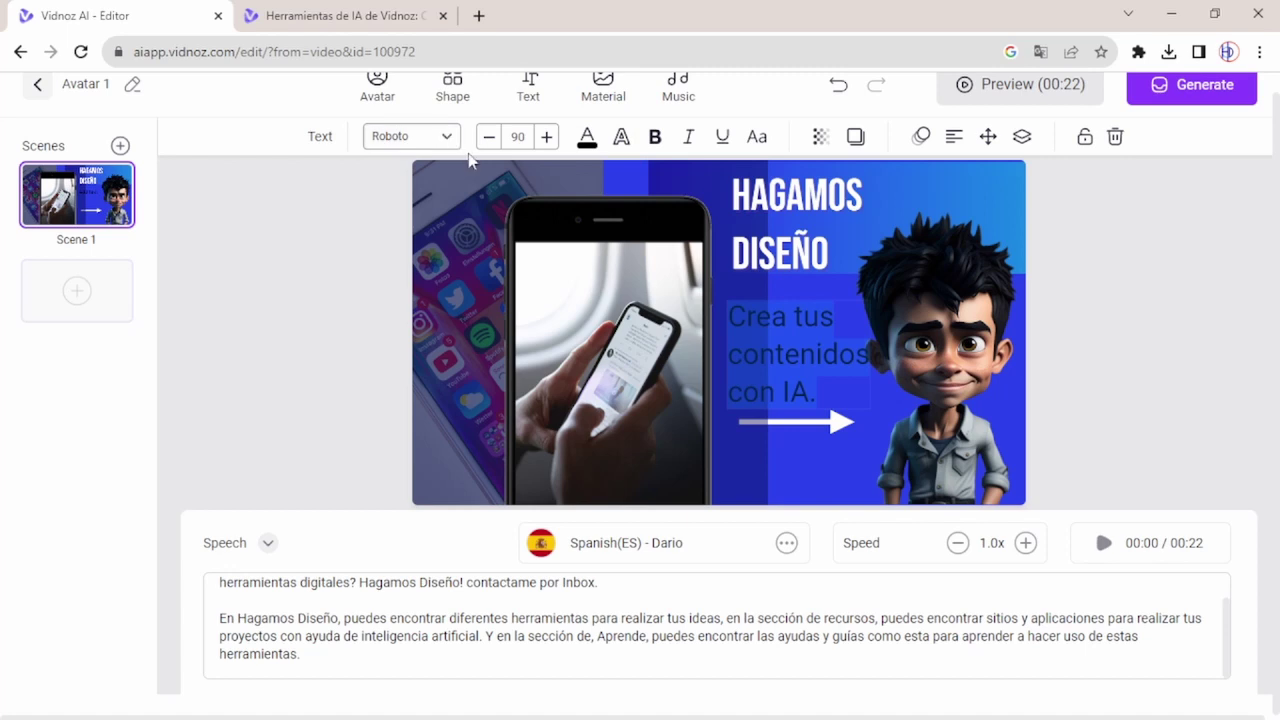
pyautogui.scroll(1, 445, 140)
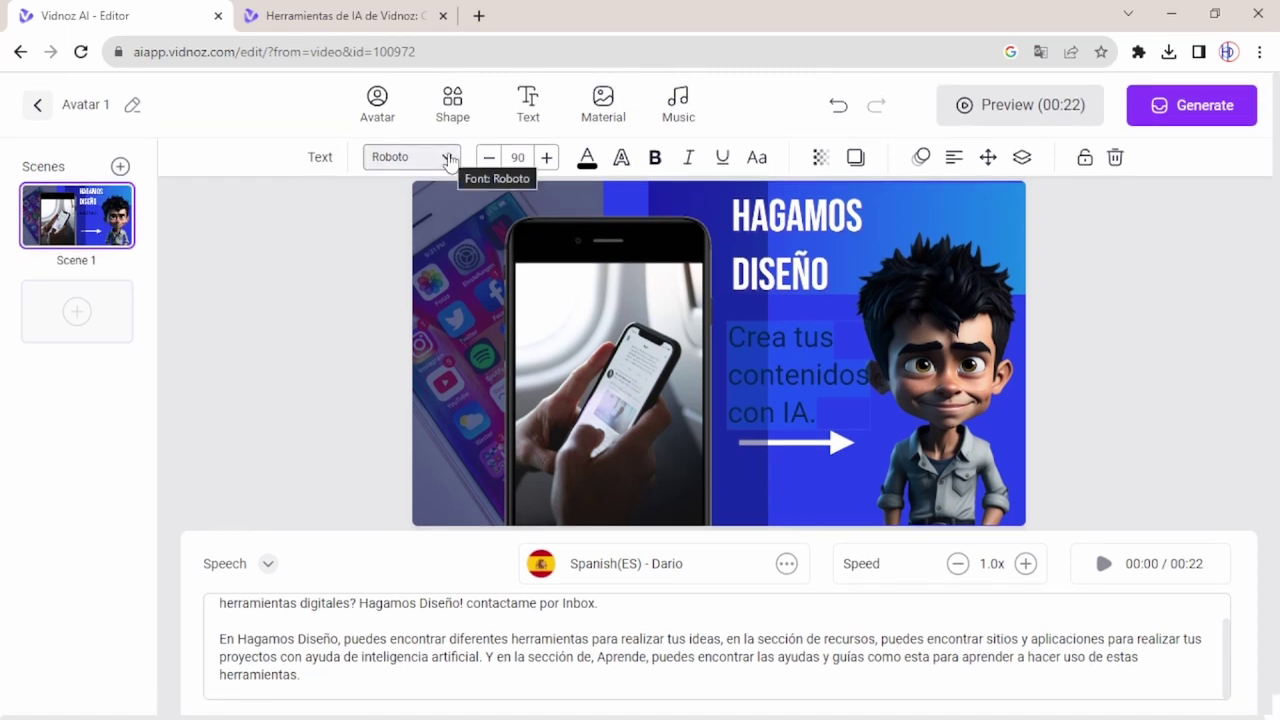
pyautogui.click(448, 160)
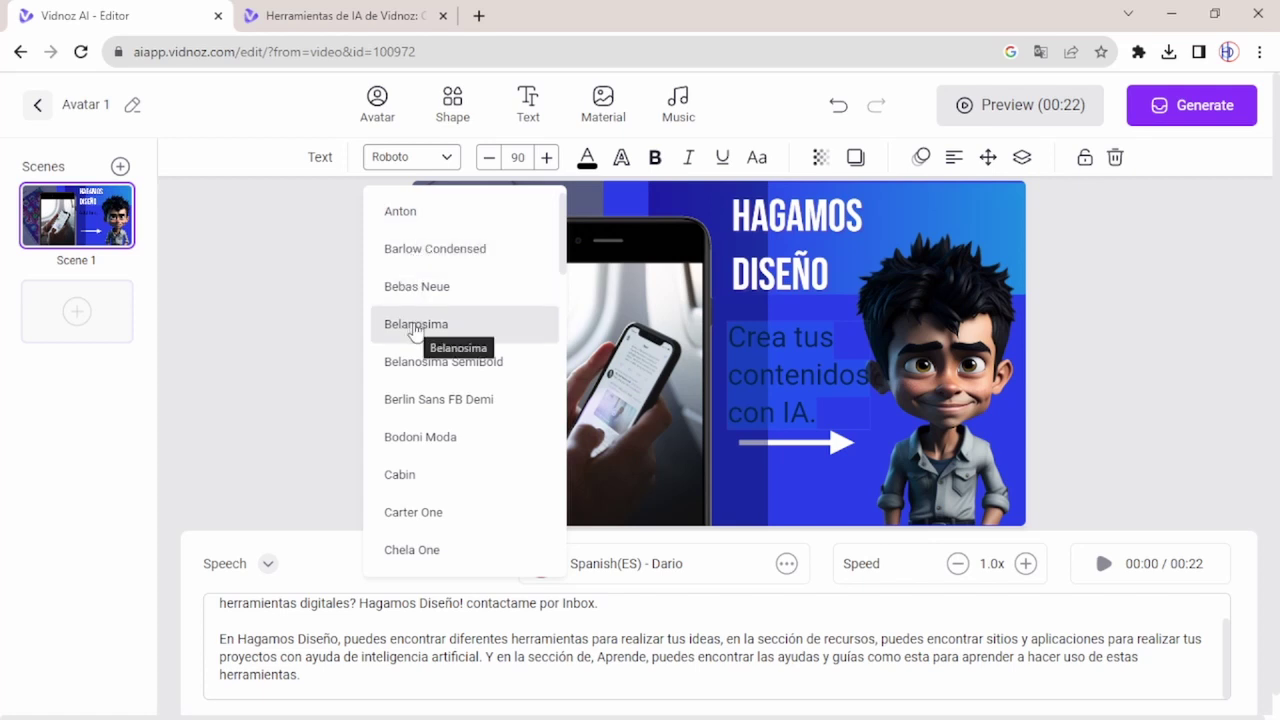
pyautogui.scroll(-3, 425, 352)
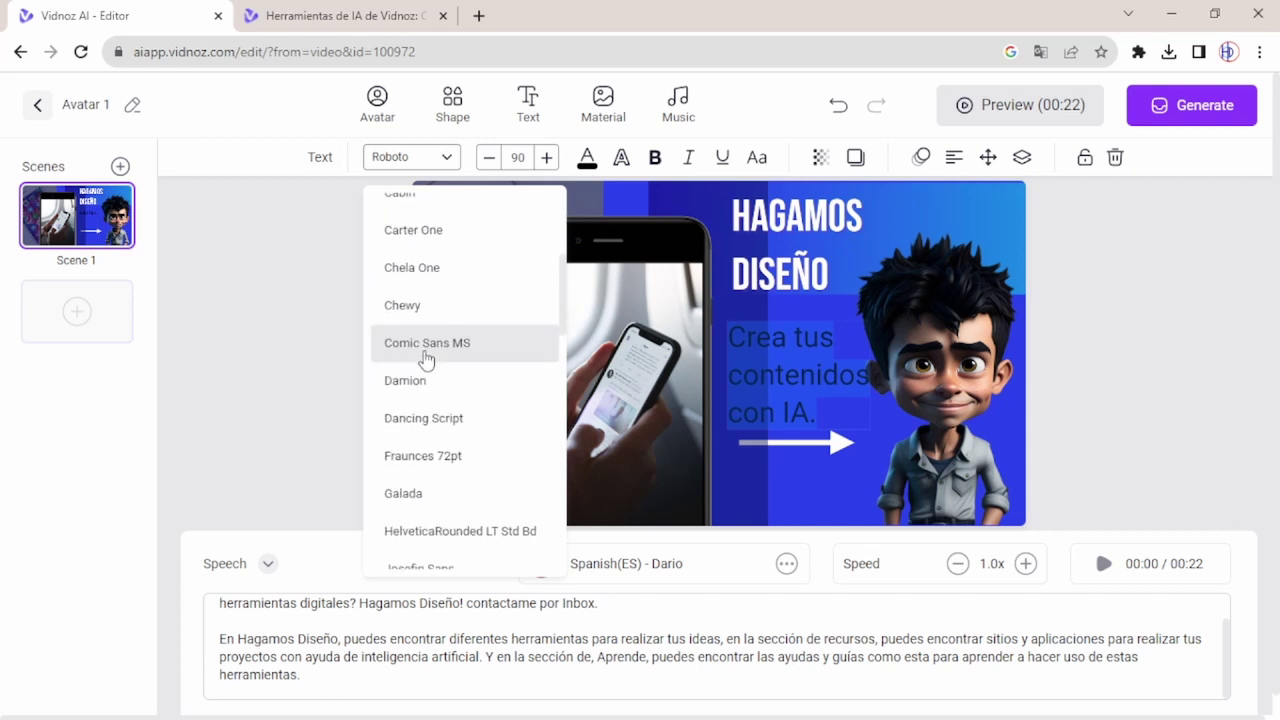
pyautogui.scroll(-2, 425, 357)
pyautogui.scroll(-2, 425, 362)
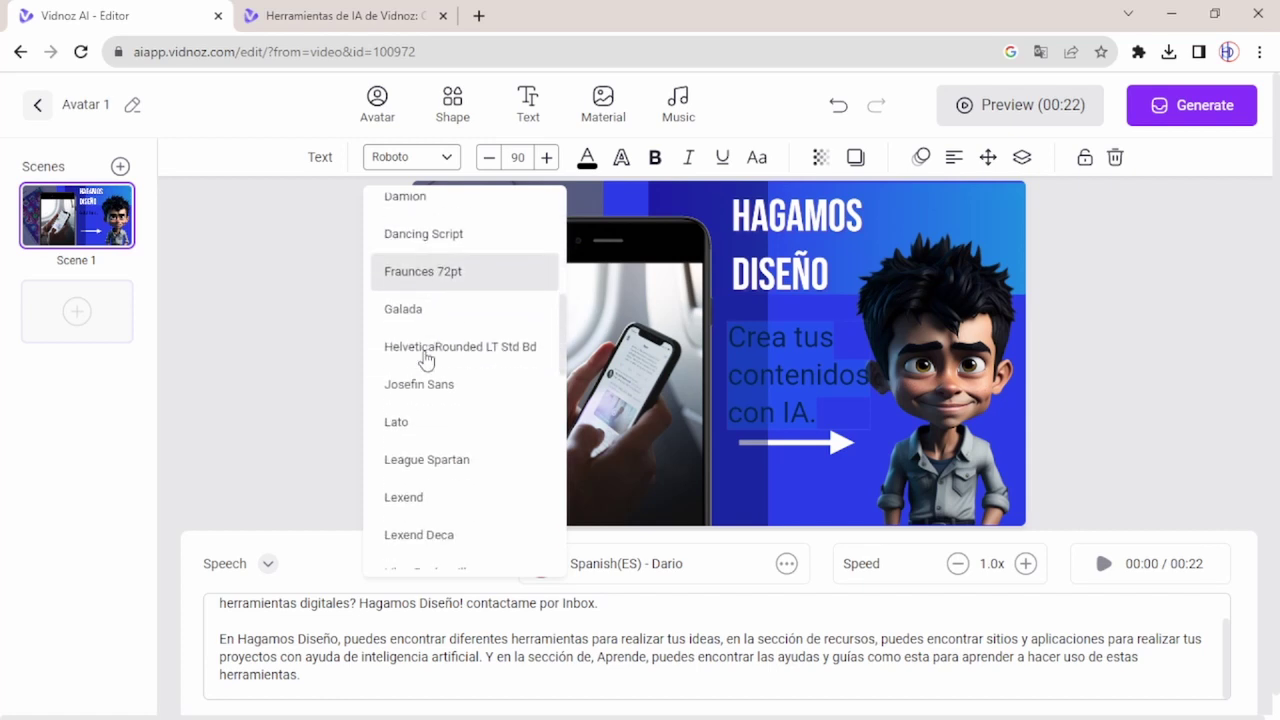
pyautogui.click(400, 418)
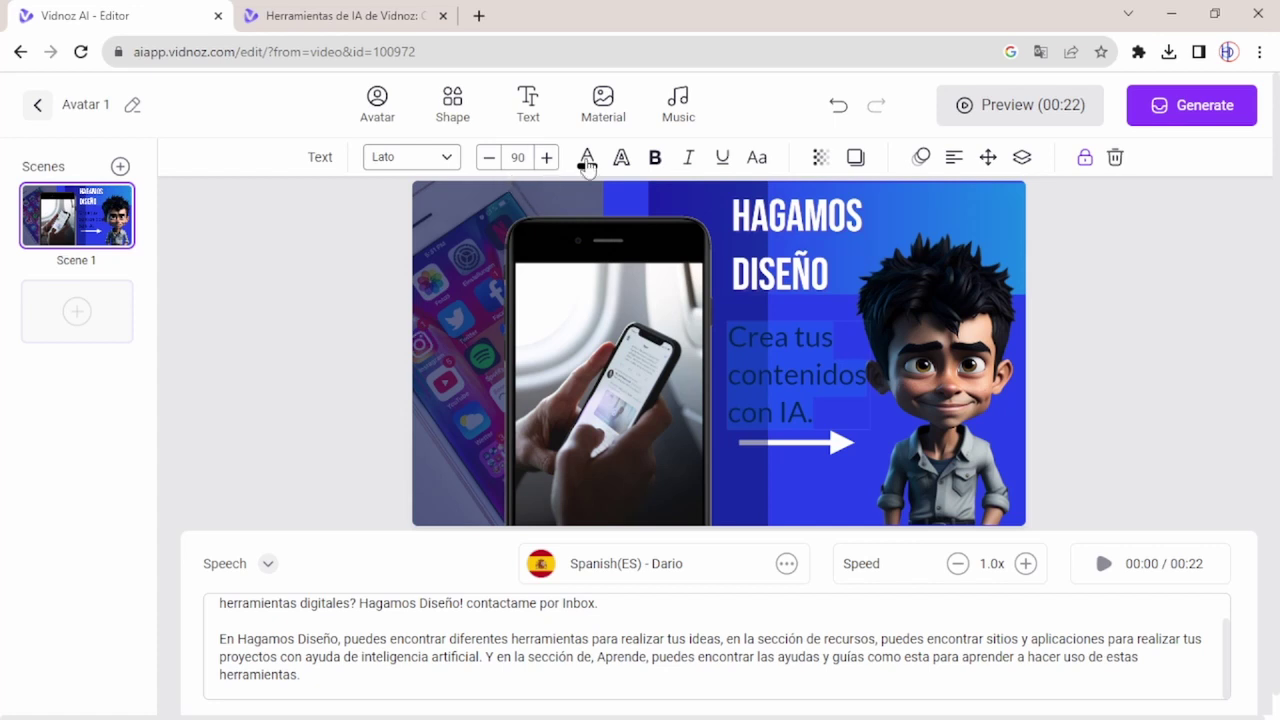
pyautogui.click(489, 158)
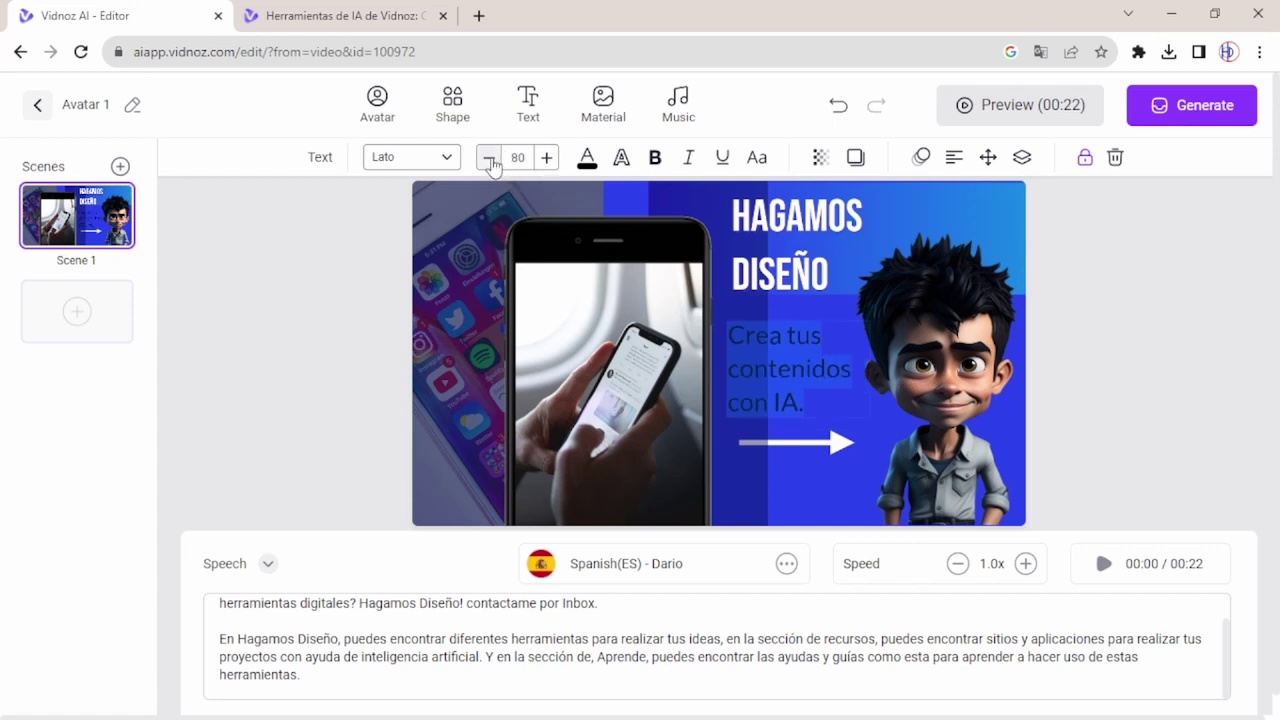
# Step: Give the subtitle text a gradient fill with white (#ffffff) as its start colour
pyautogui.click(587, 157)
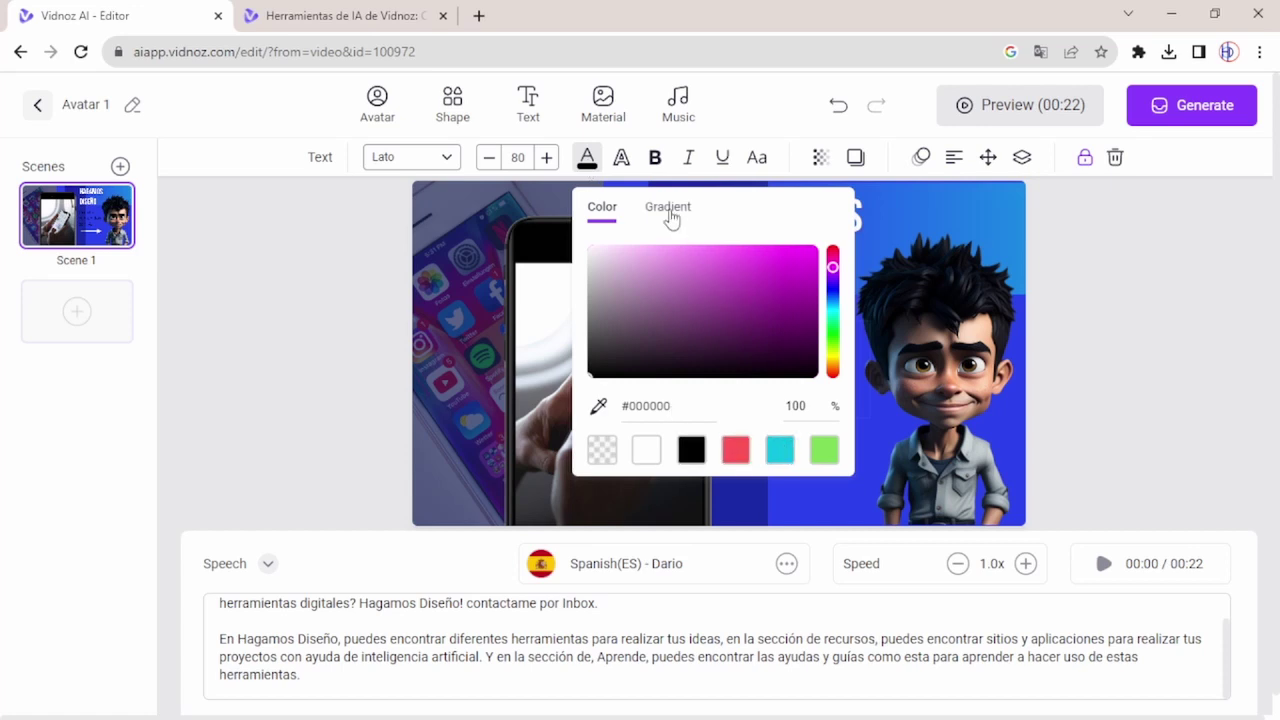
pyautogui.click(669, 213)
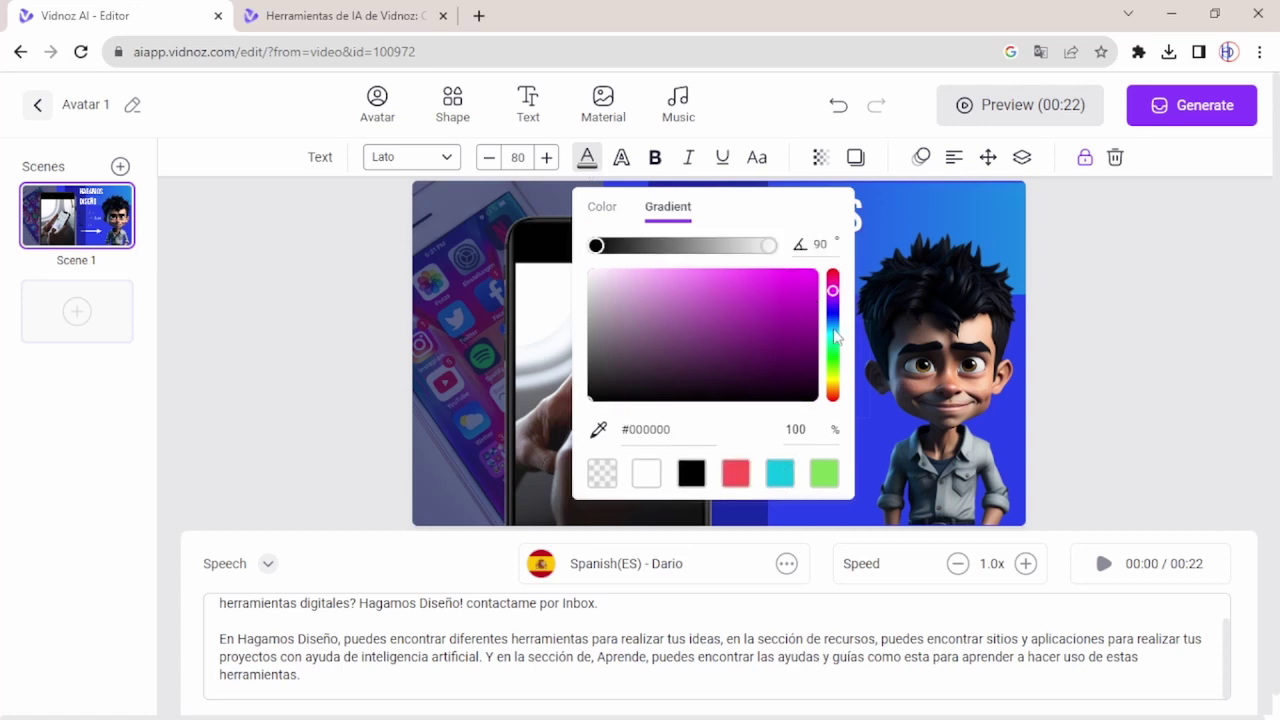
pyautogui.click(648, 474)
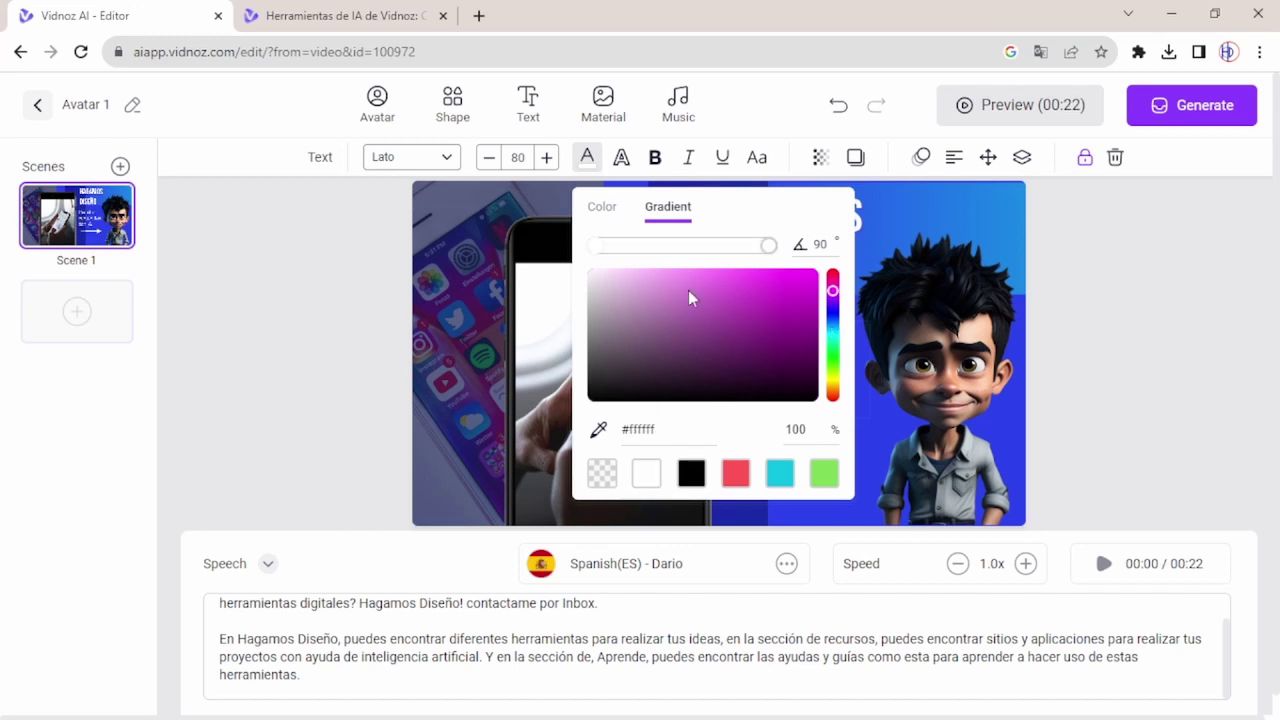
# Step: Set the end colour of the subtitle's gradient to dark blue #0826a0
pyautogui.click(833, 314)
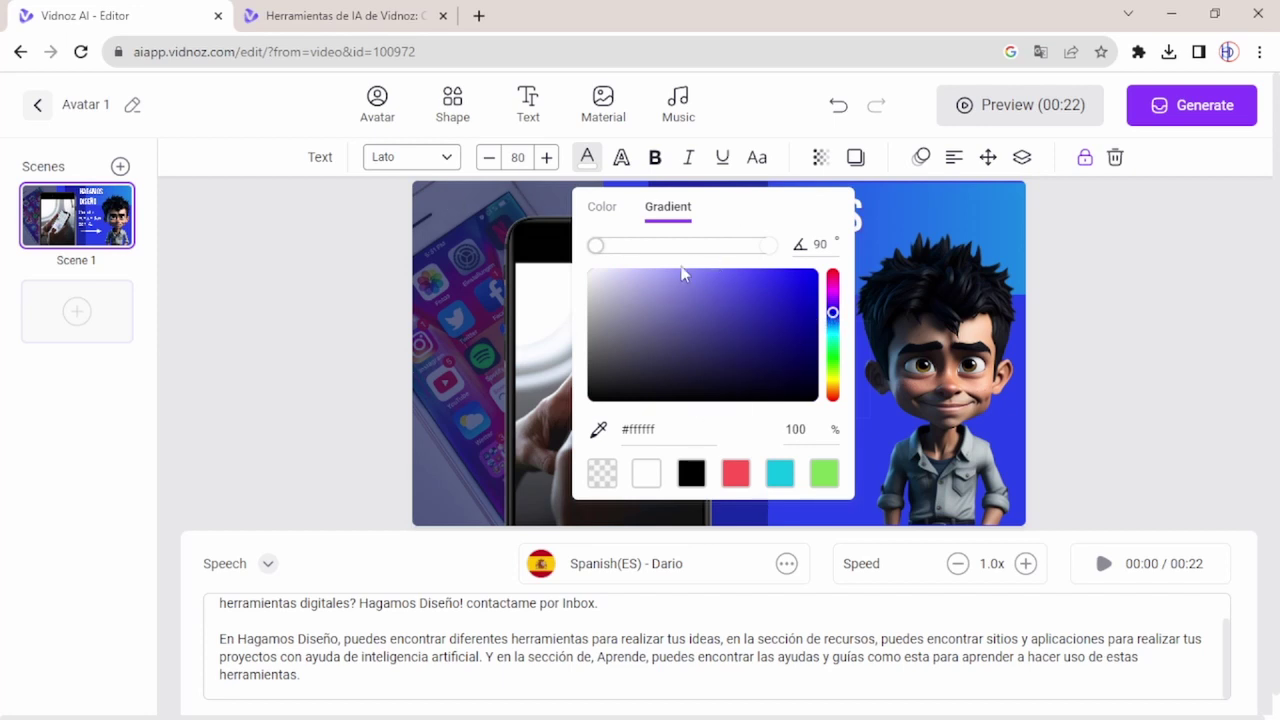
pyautogui.click(770, 247)
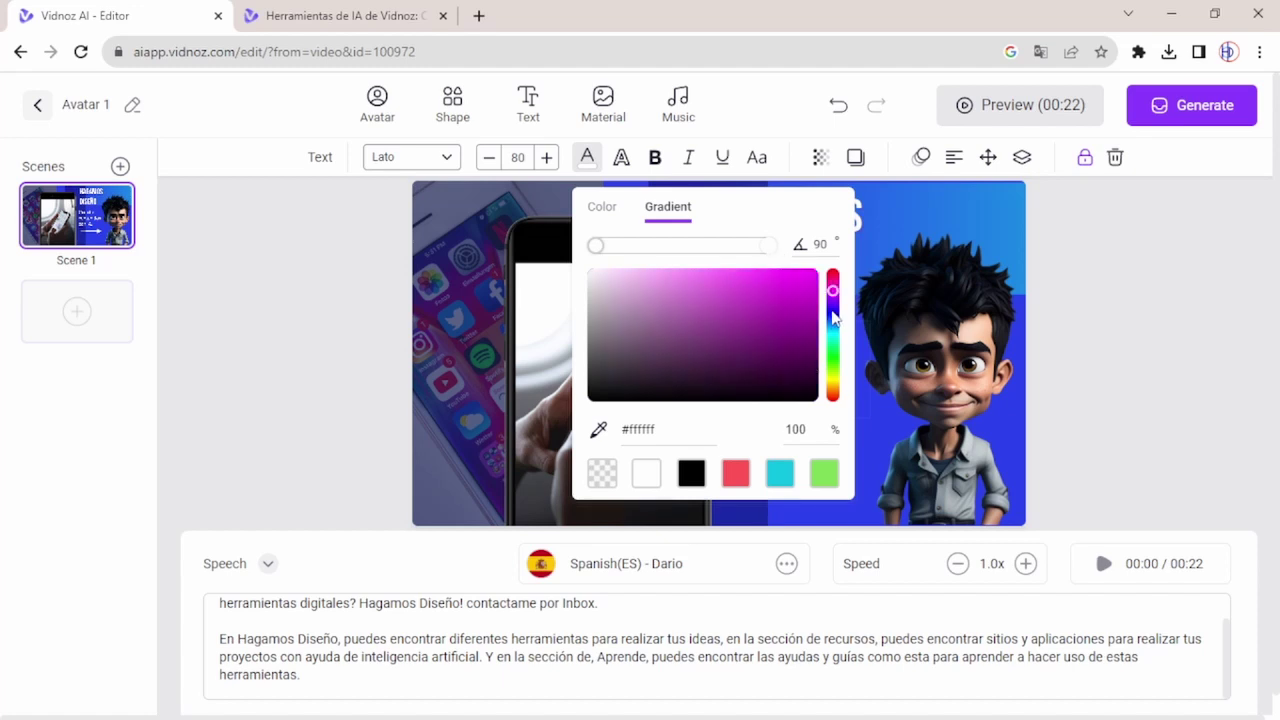
pyautogui.click(832, 318)
pyautogui.click(807, 317)
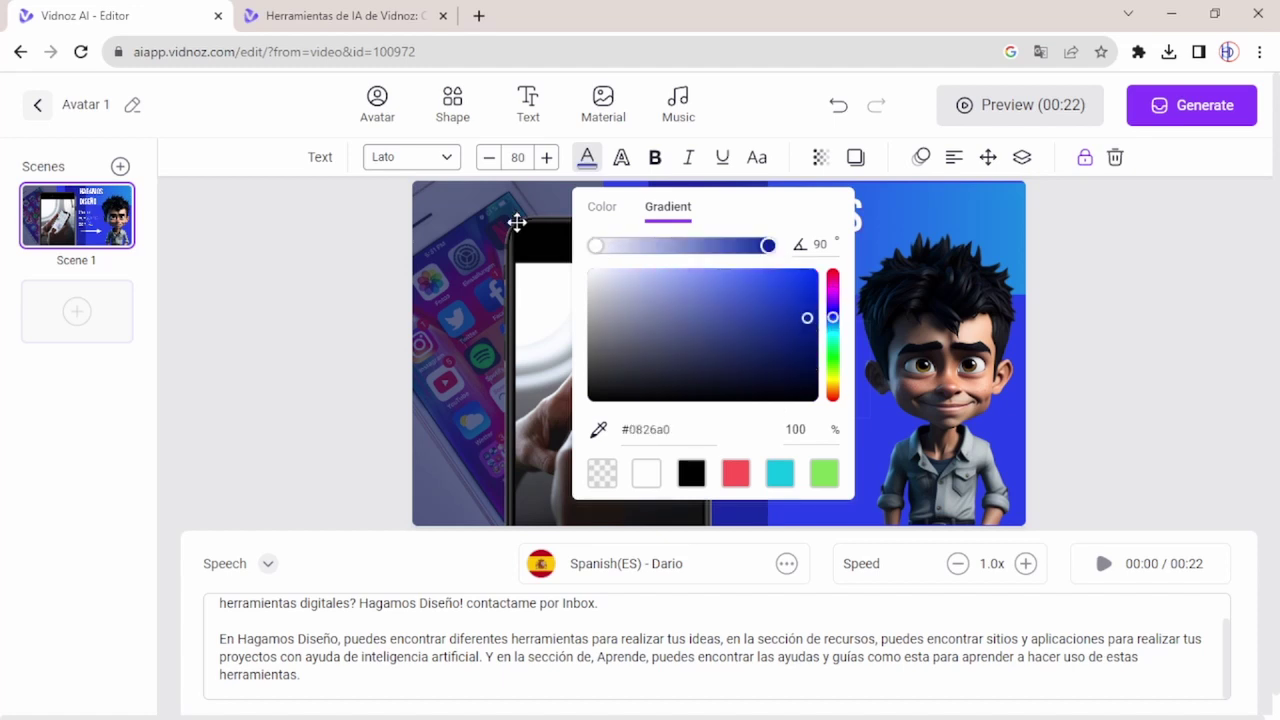
pyautogui.click(486, 206)
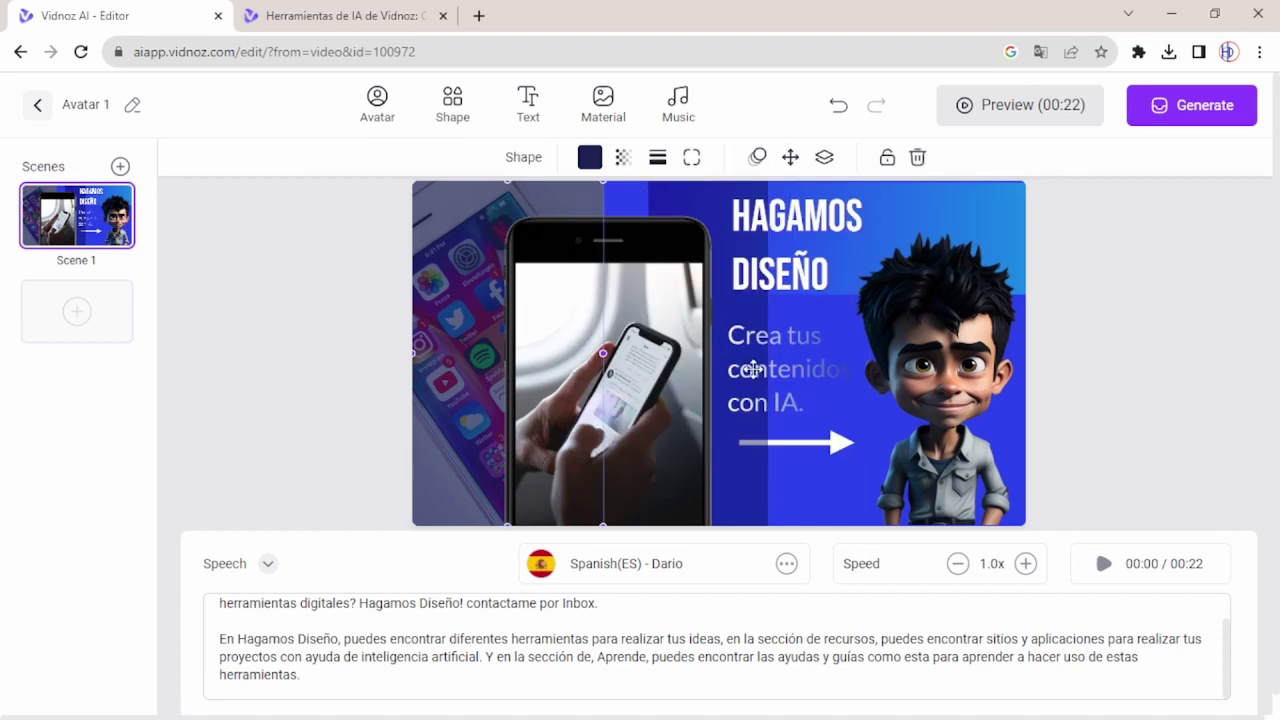
# Step: Set the end colour of the subtitle's gradient to cyan #0cc0df
pyautogui.click(779, 372)
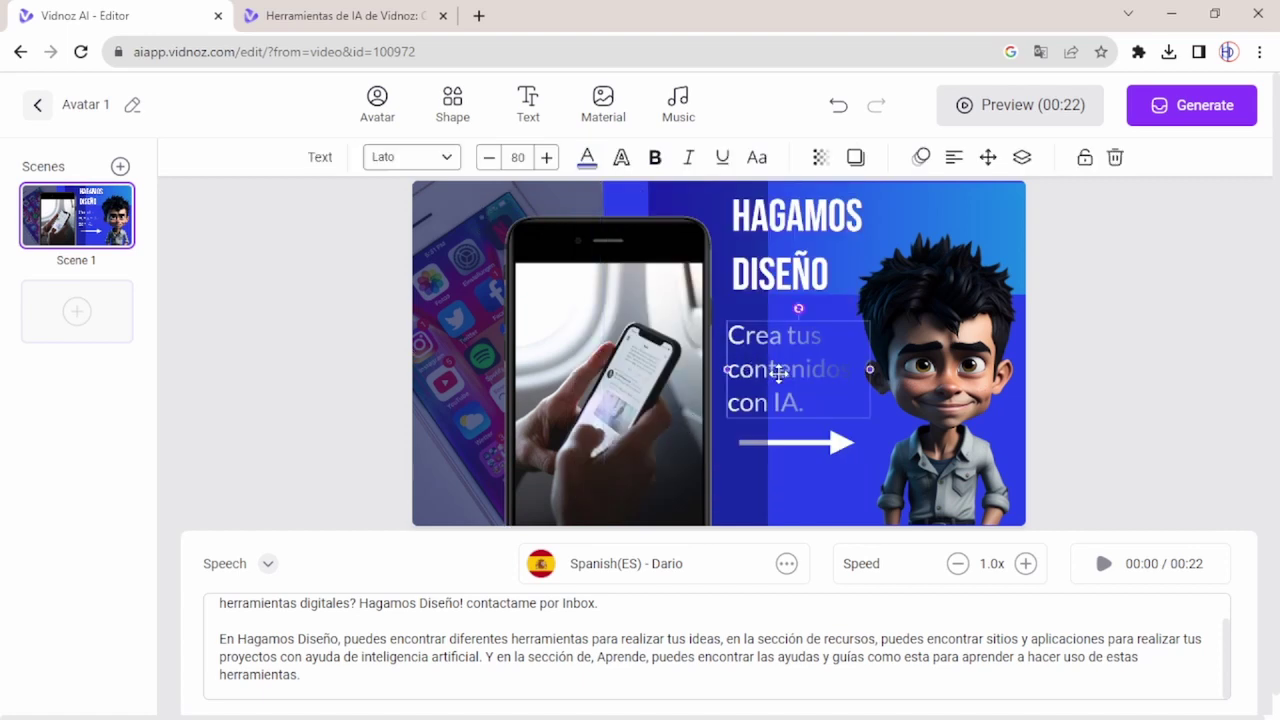
pyautogui.click(587, 158)
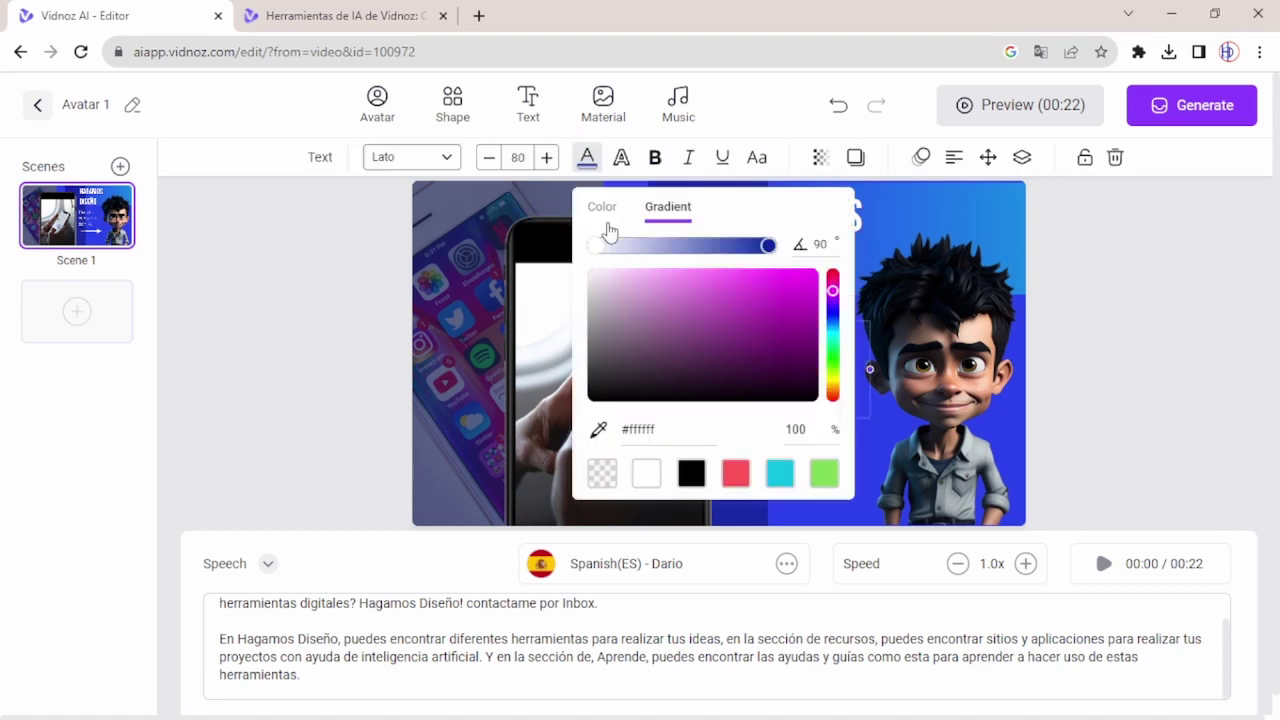
pyautogui.click(768, 245)
pyautogui.click(779, 473)
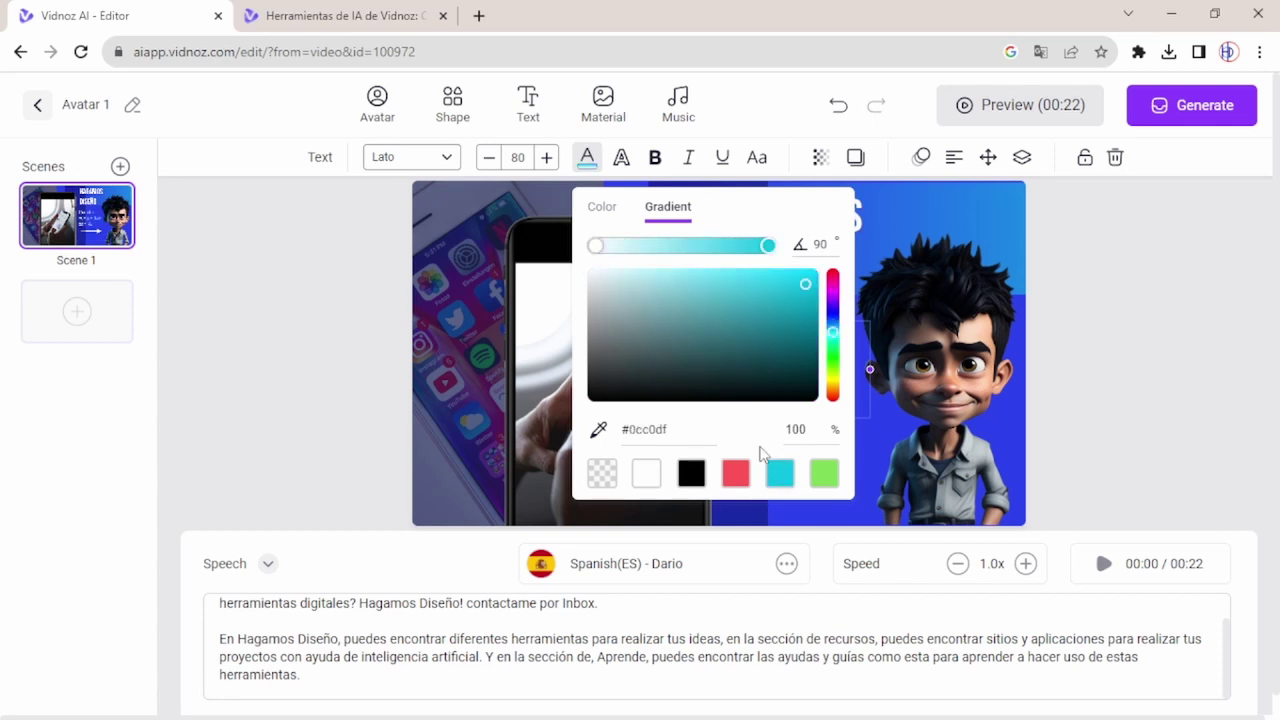
pyautogui.click(452, 210)
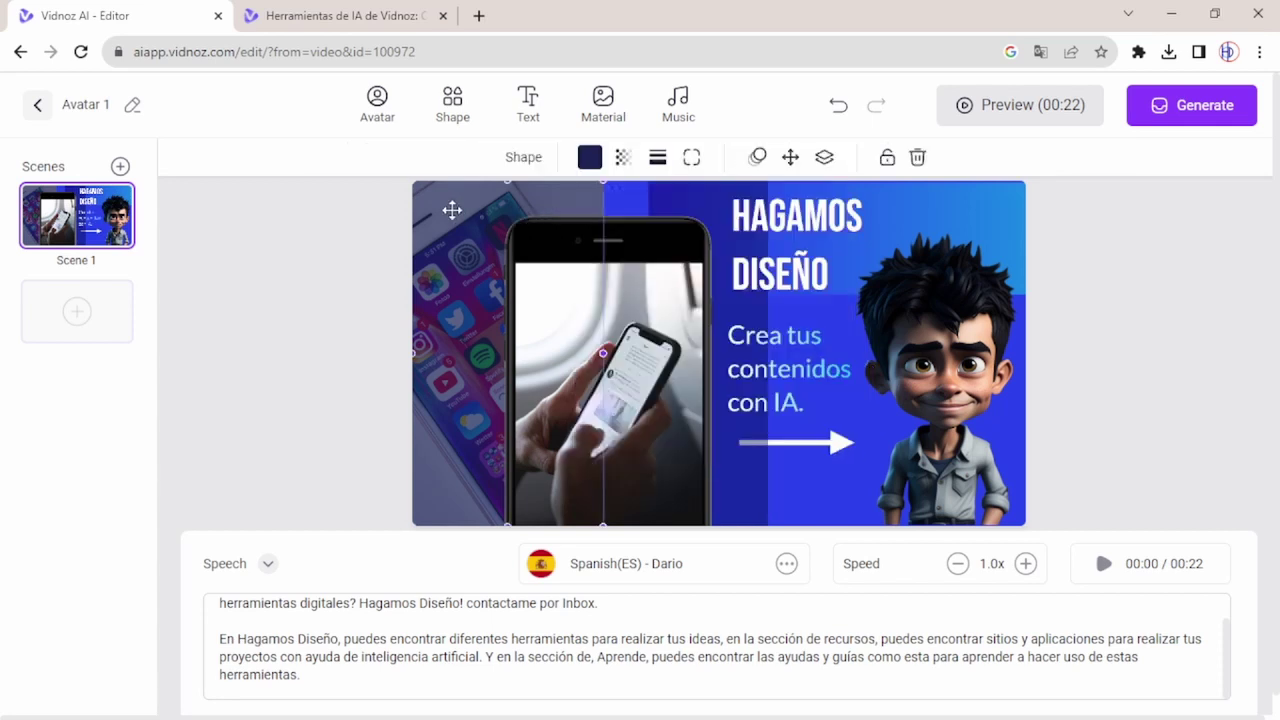
pyautogui.click(337, 286)
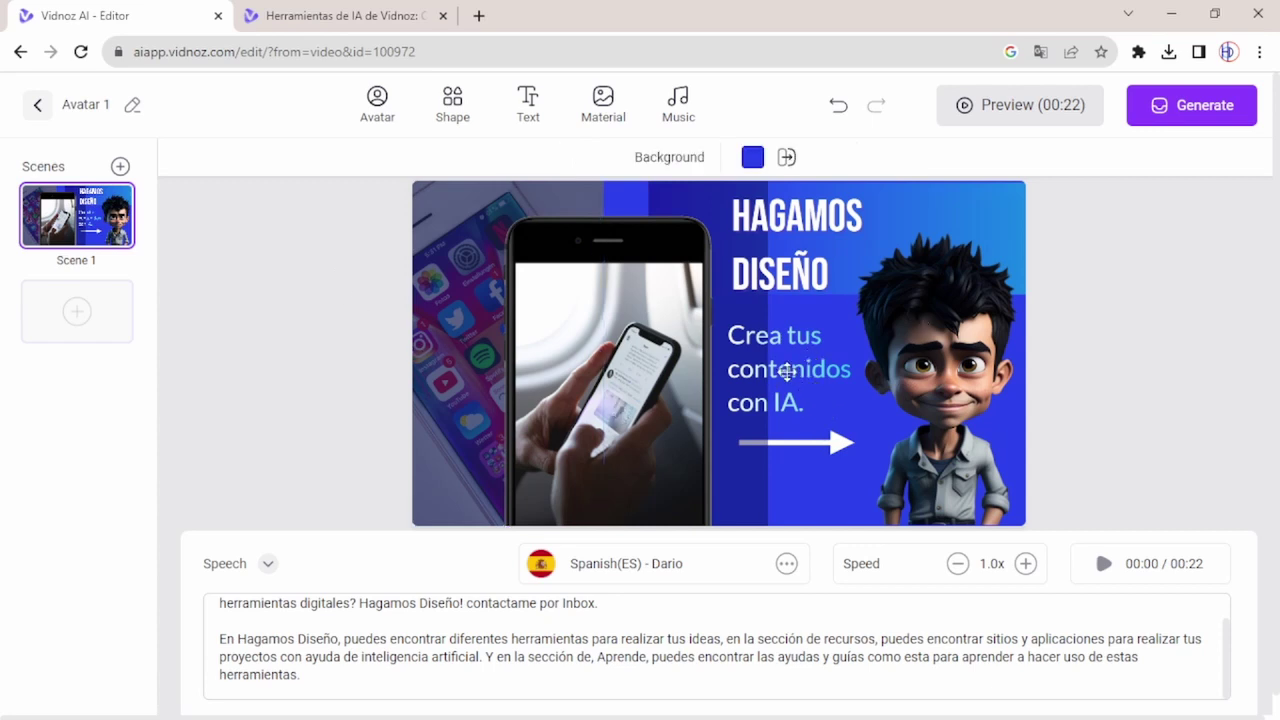
# Step: Try a 1 px black outline on the subtitle text and set the outline colour back to transparent
pyautogui.click(787, 371)
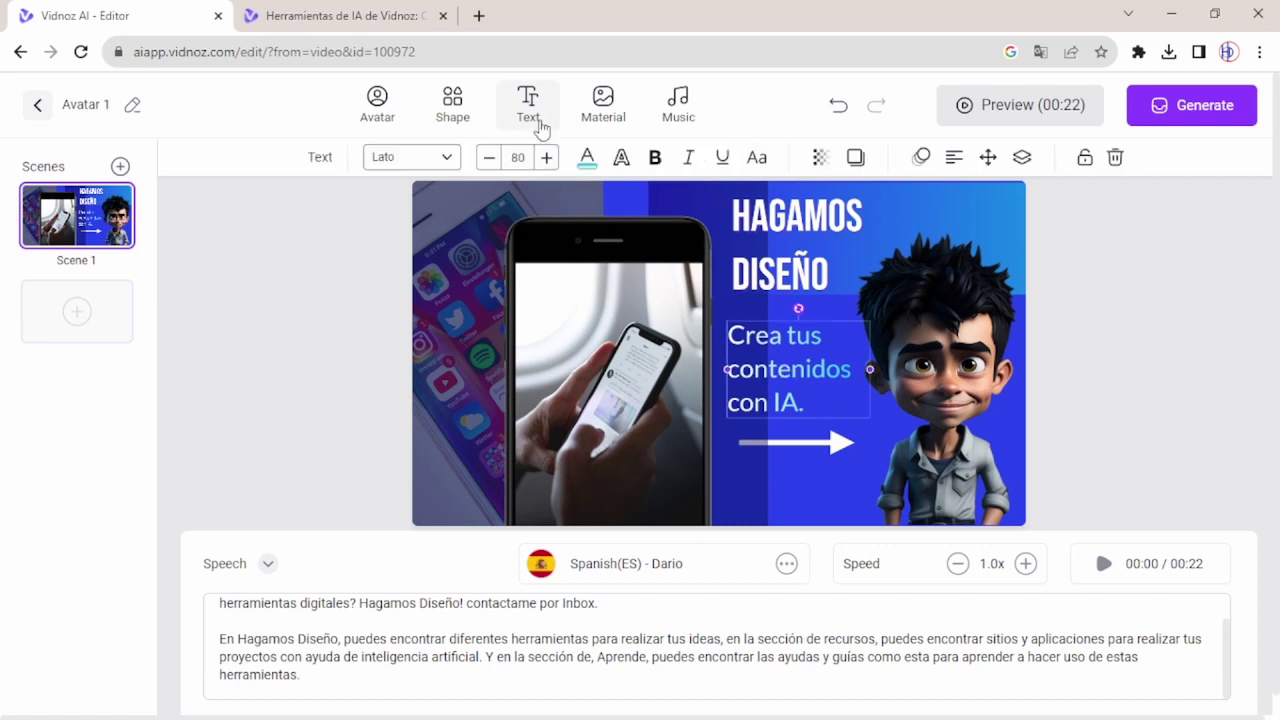
pyautogui.click(621, 160)
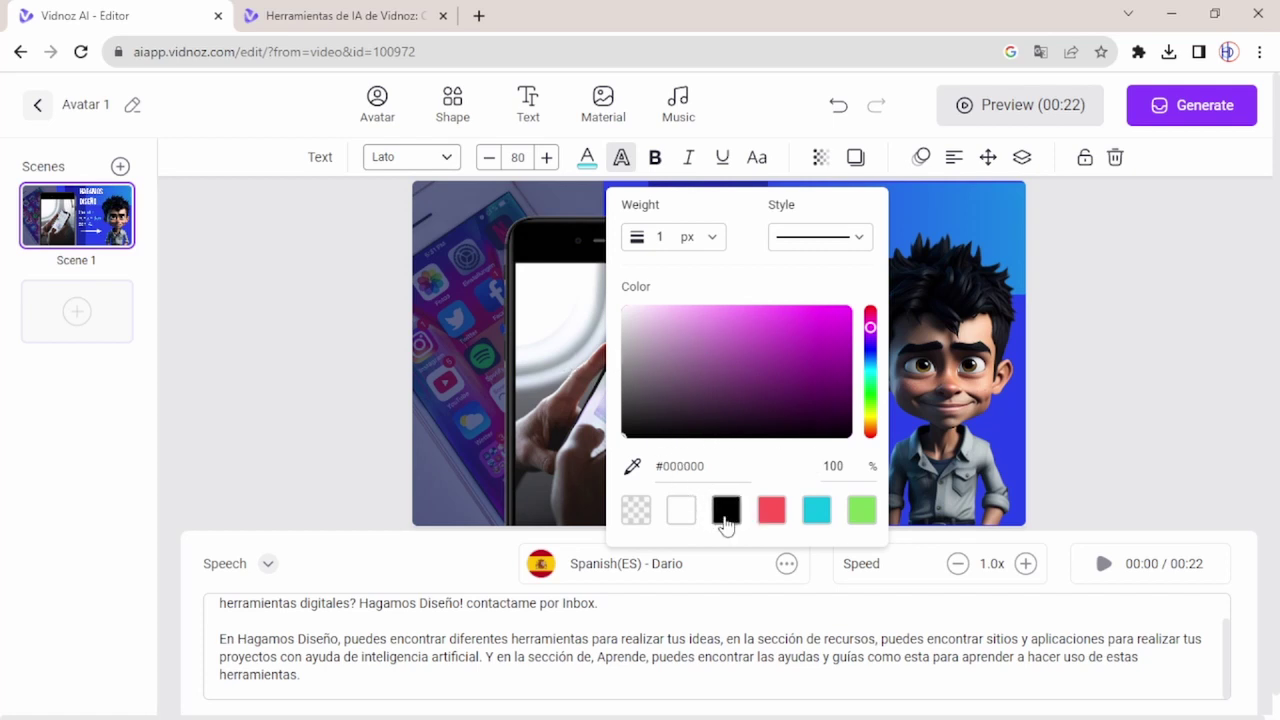
pyautogui.click(365, 377)
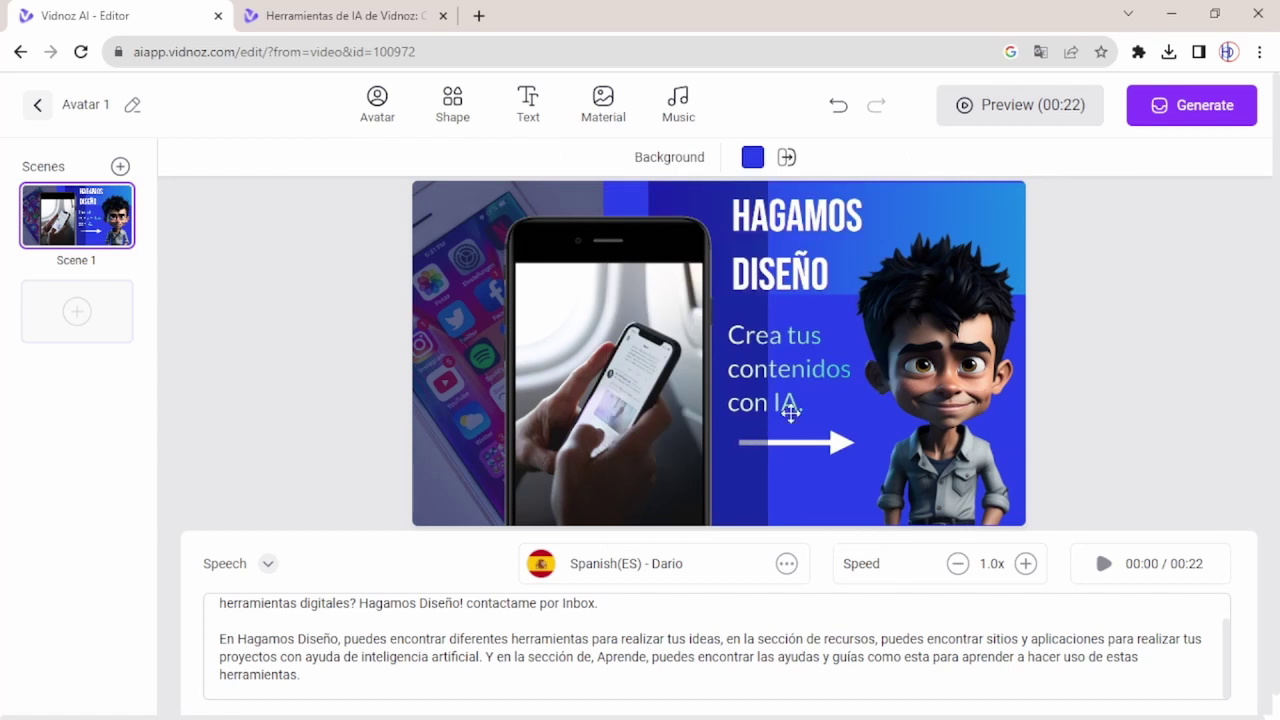
pyautogui.click(781, 344)
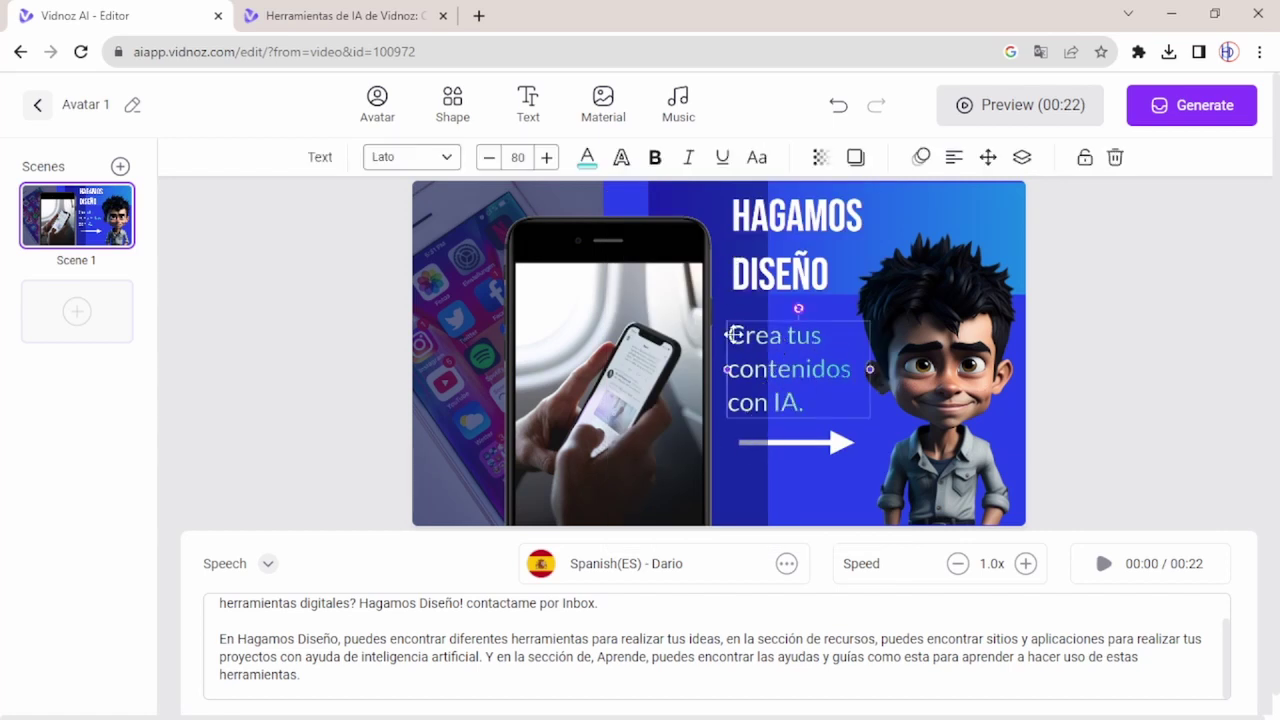
pyautogui.click(621, 157)
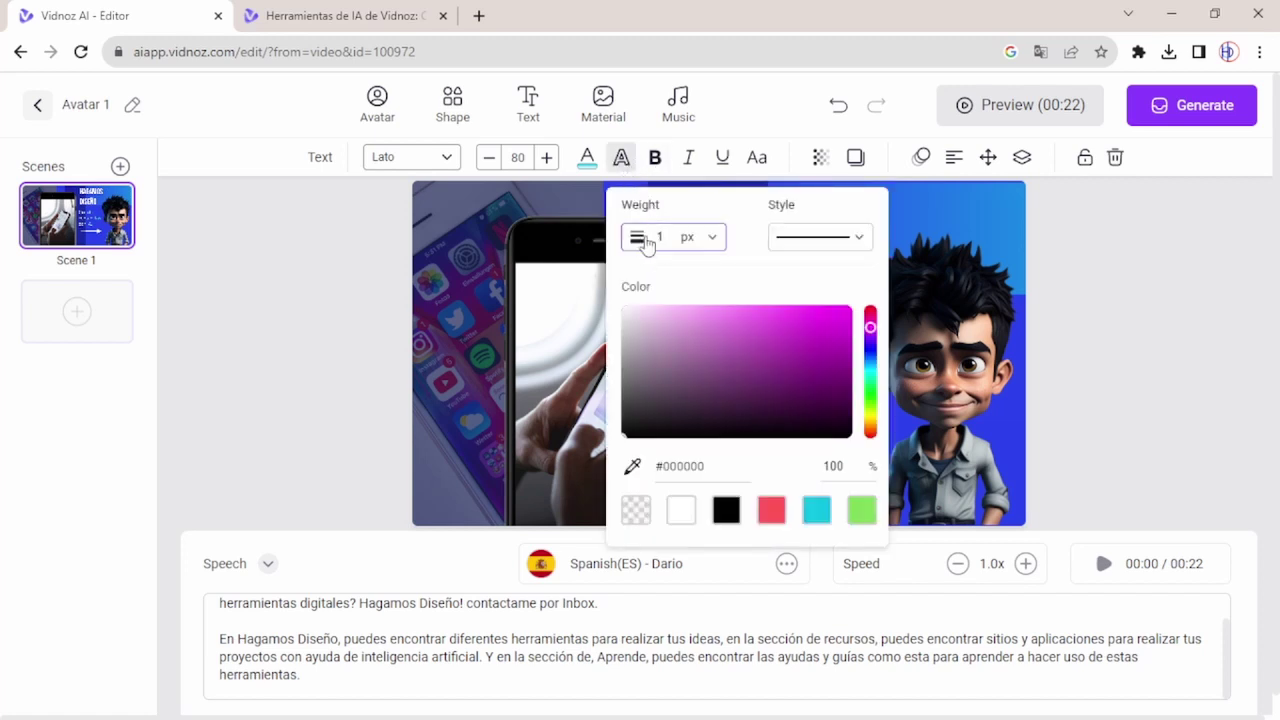
pyautogui.click(636, 510)
pyautogui.click(405, 318)
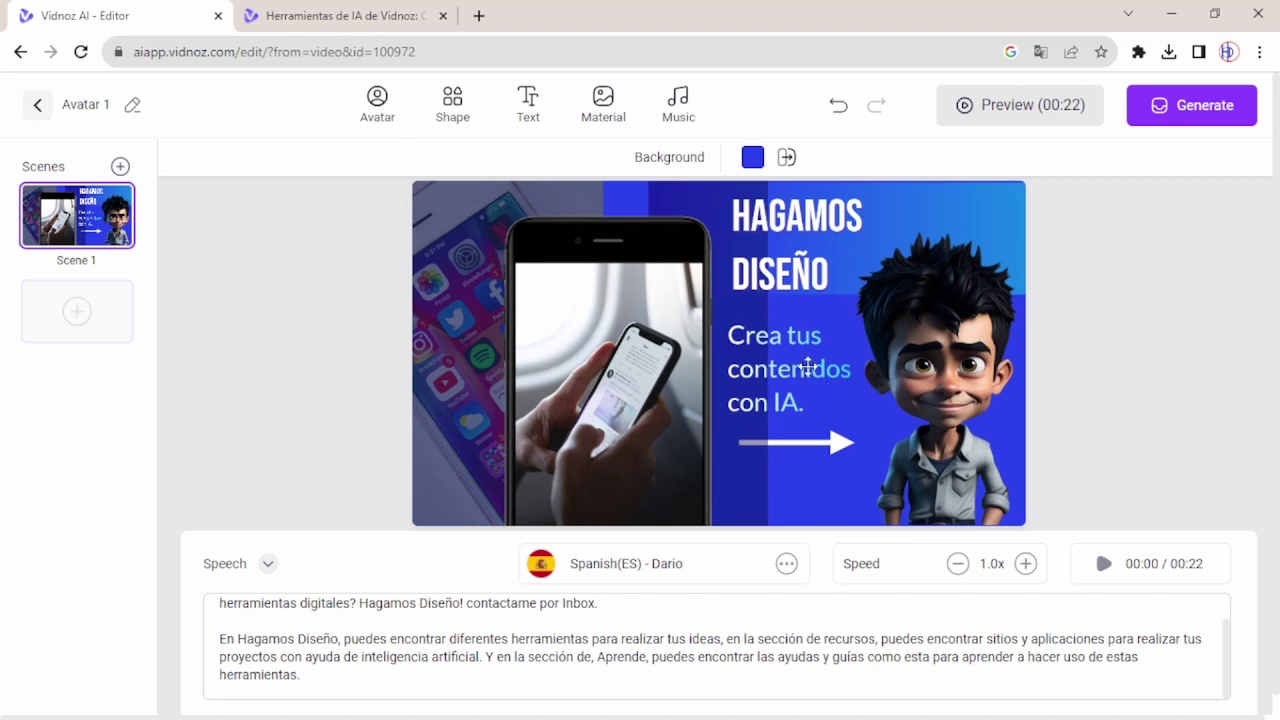
# Step: Nudge the subtitle slightly to the right so its left edge lines up with the HAGAMOS DISEÑO title
pyautogui.click(757, 360)
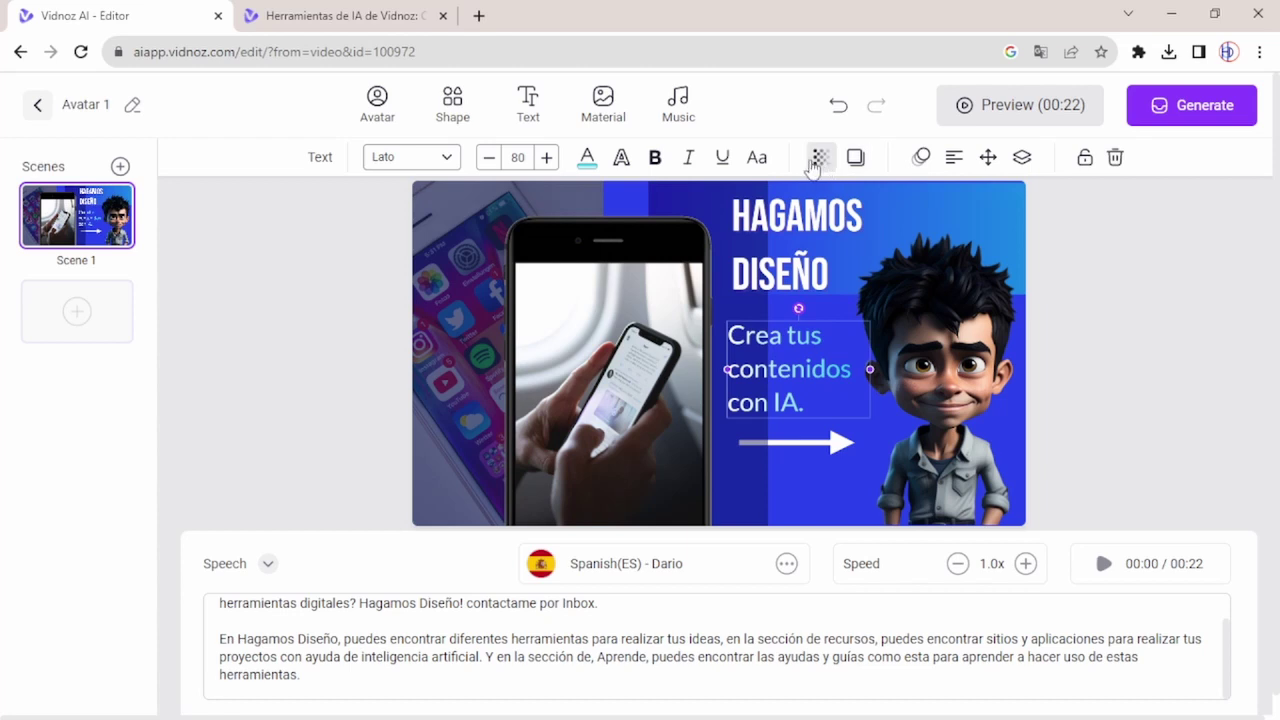
pyautogui.click(330, 305)
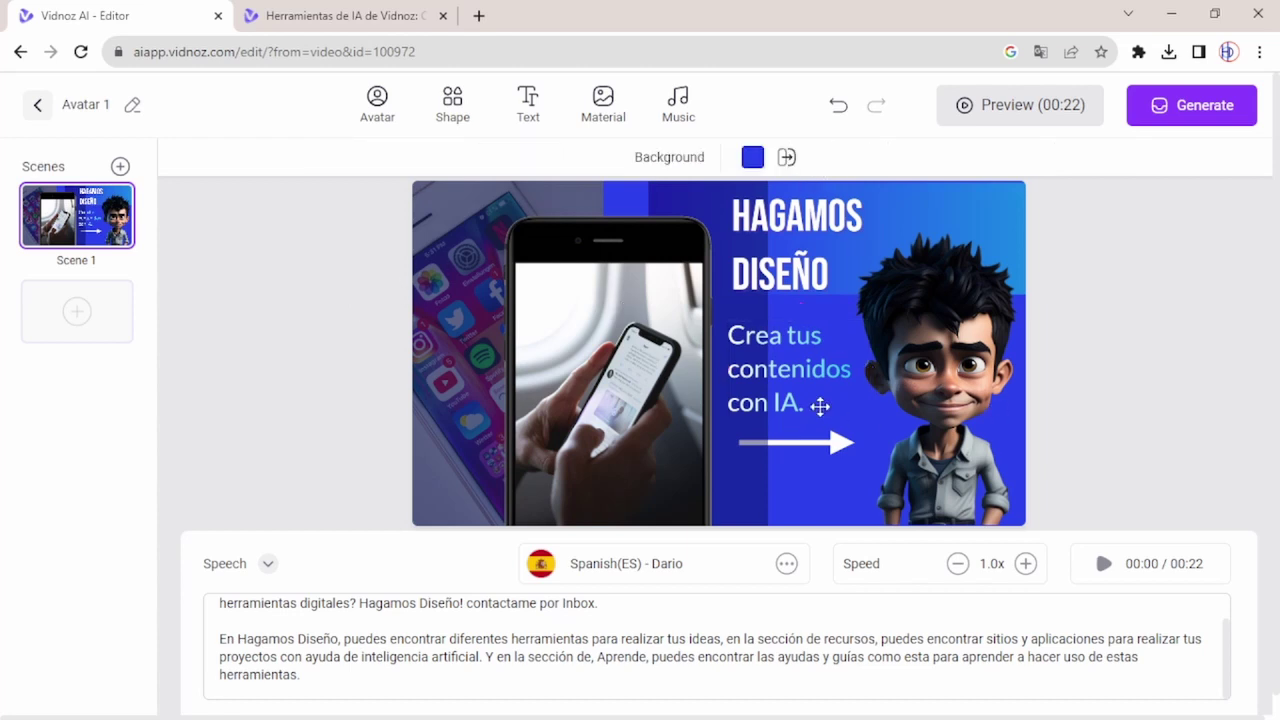
pyautogui.click(780, 340)
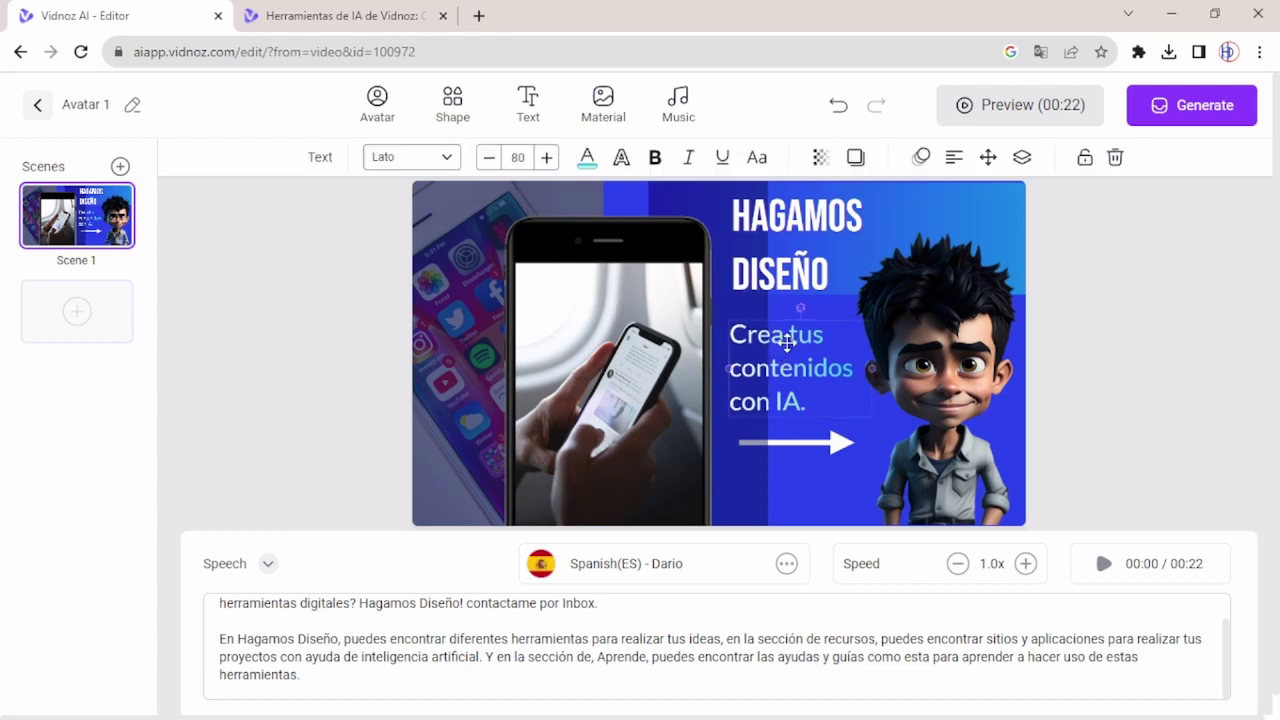
pyautogui.click(381, 376)
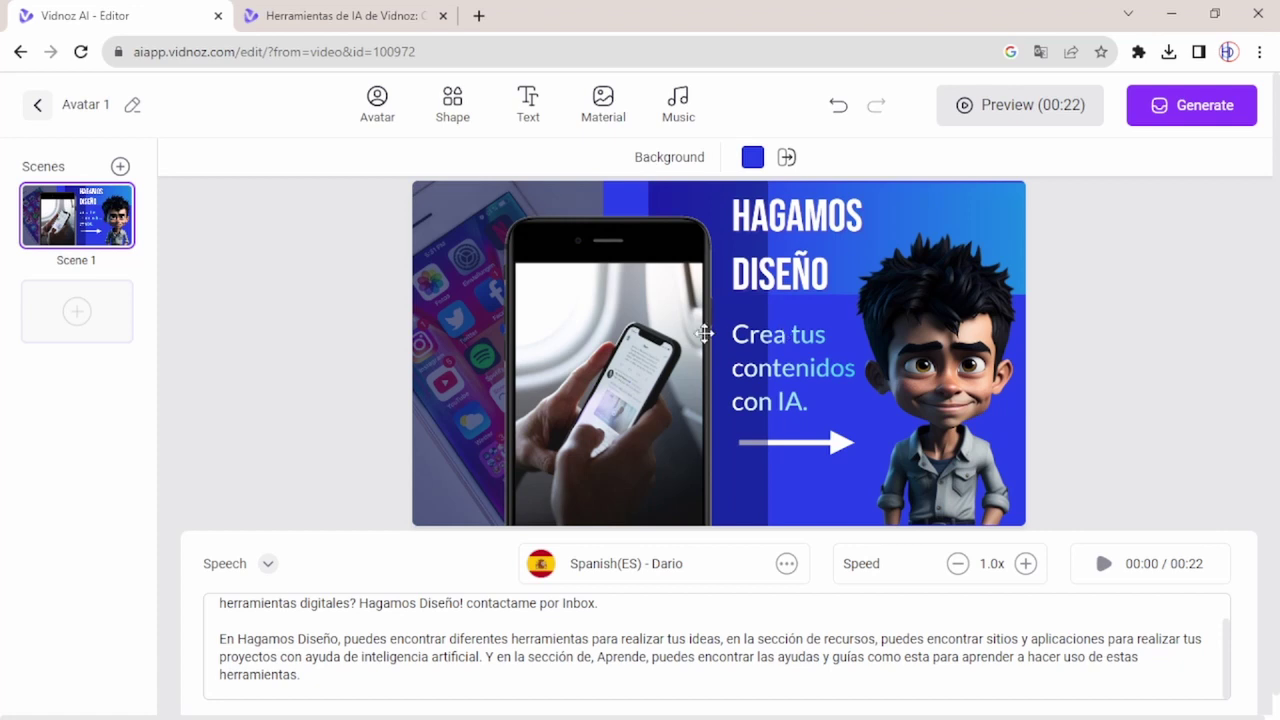
# Step: Browse the Unsplash images offered as material for the scene
pyautogui.scroll(-1, 700, 370)
pyautogui.scroll(1, 835, 410)
pyautogui.click(605, 112)
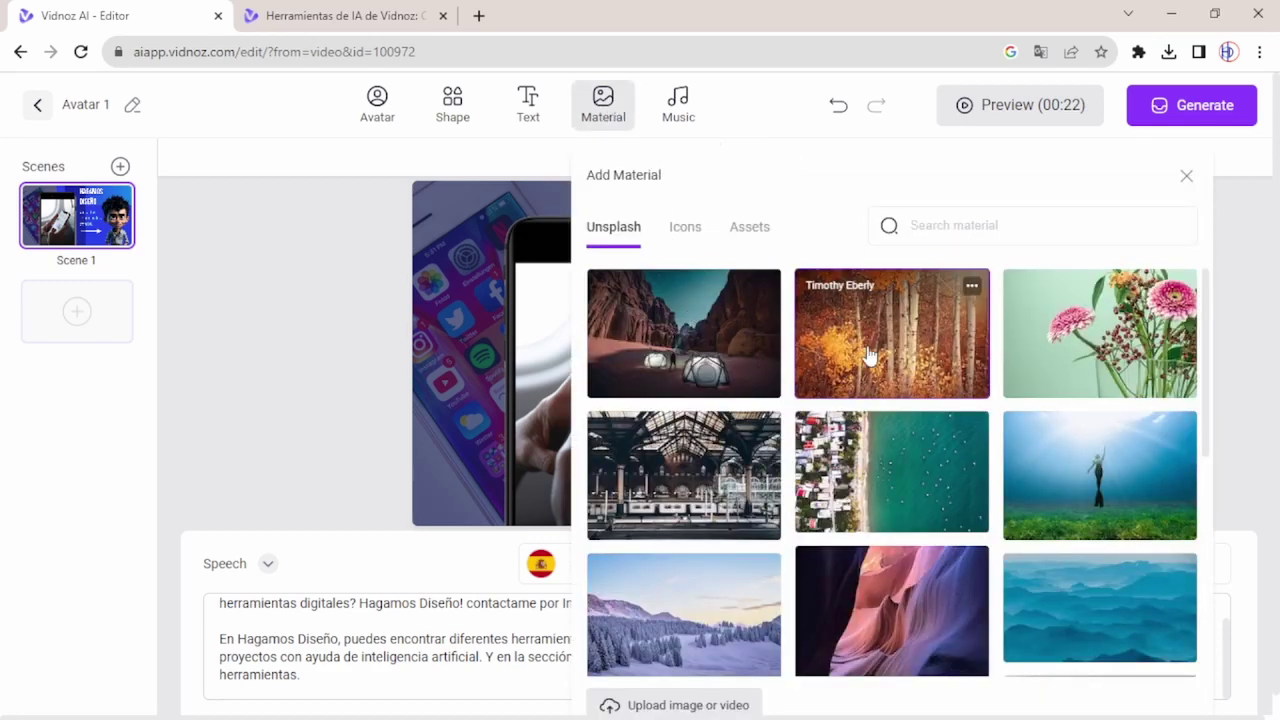
pyautogui.scroll(-2, 878, 362)
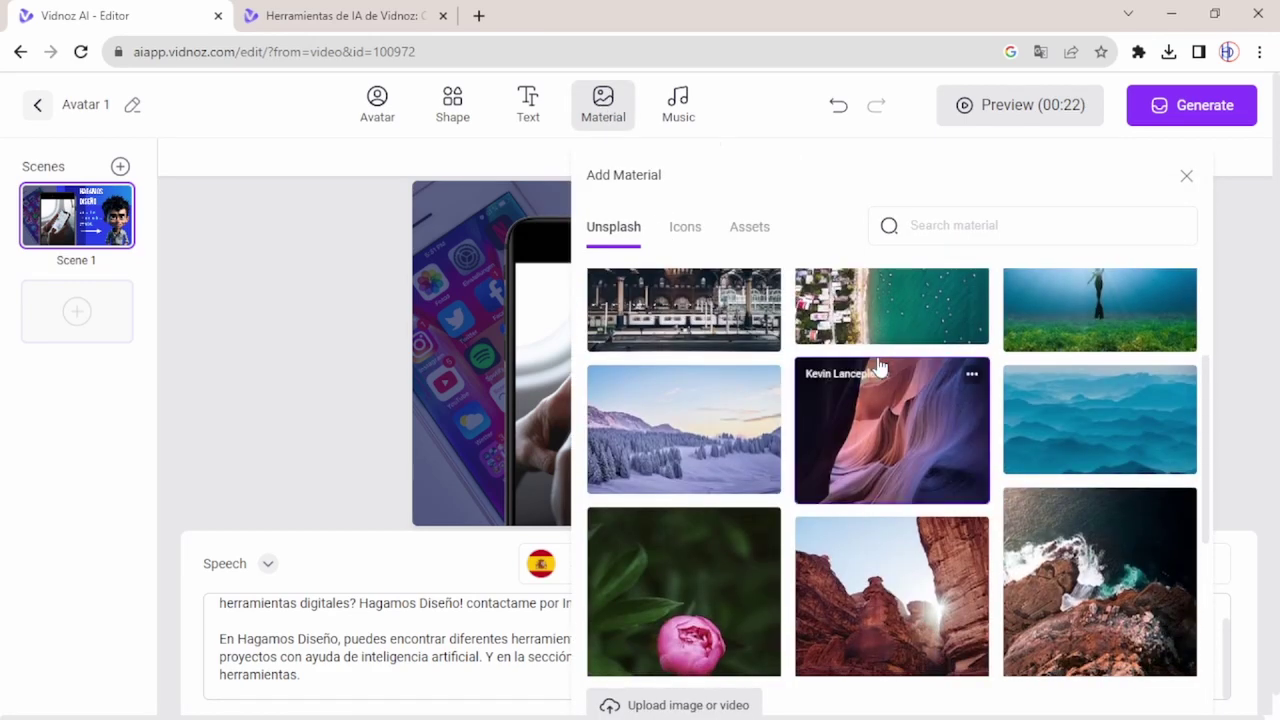
pyautogui.scroll(-3, 820, 392)
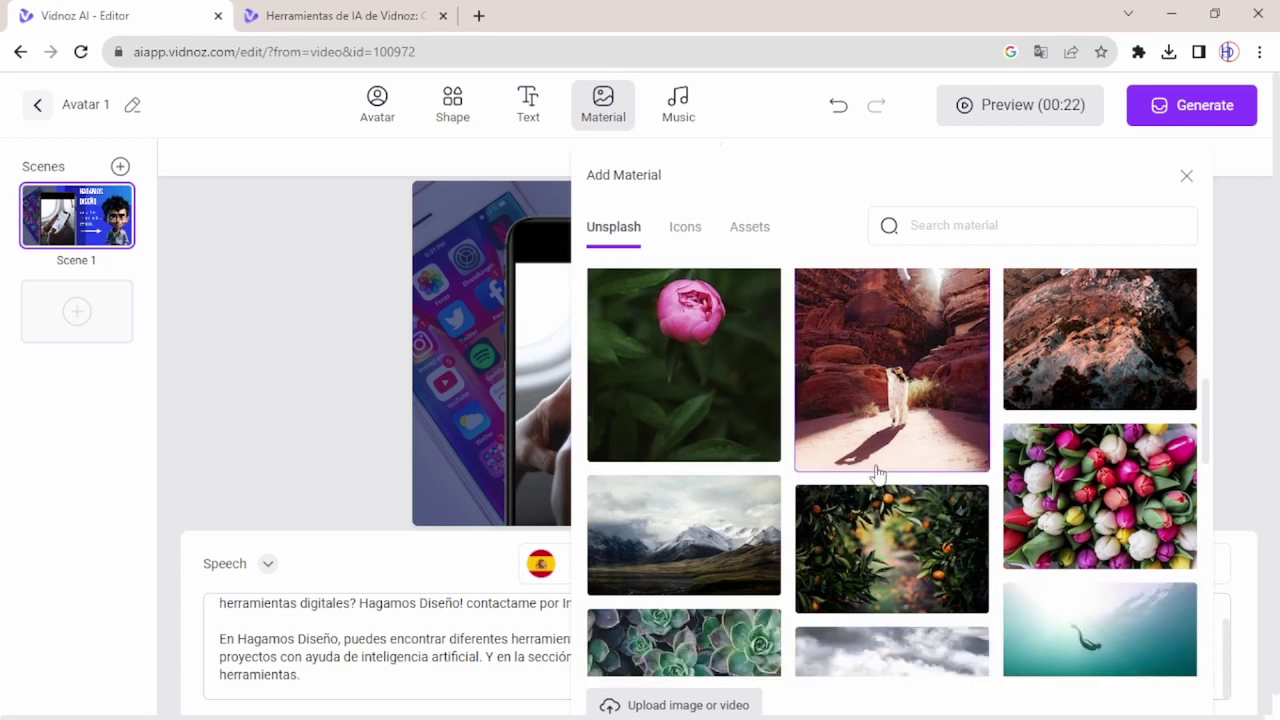
pyautogui.scroll(-3, 876, 472)
pyautogui.scroll(-1, 876, 472)
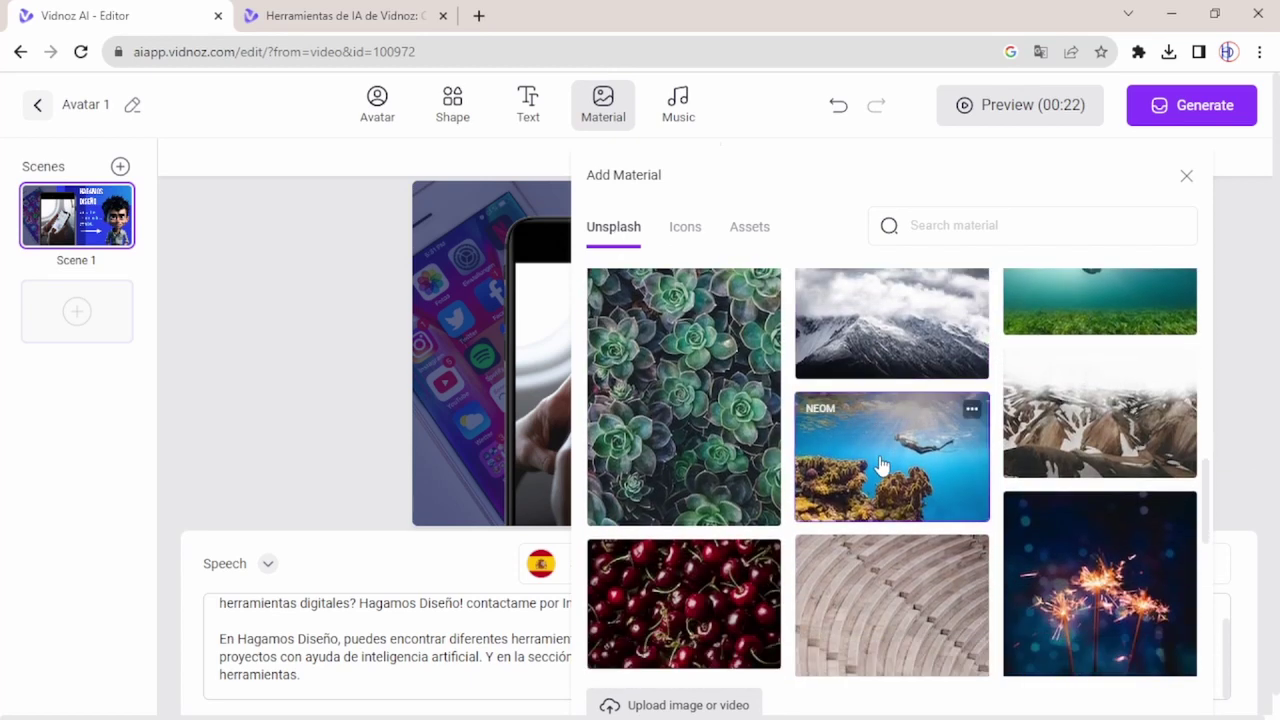
pyautogui.scroll(-2, 895, 465)
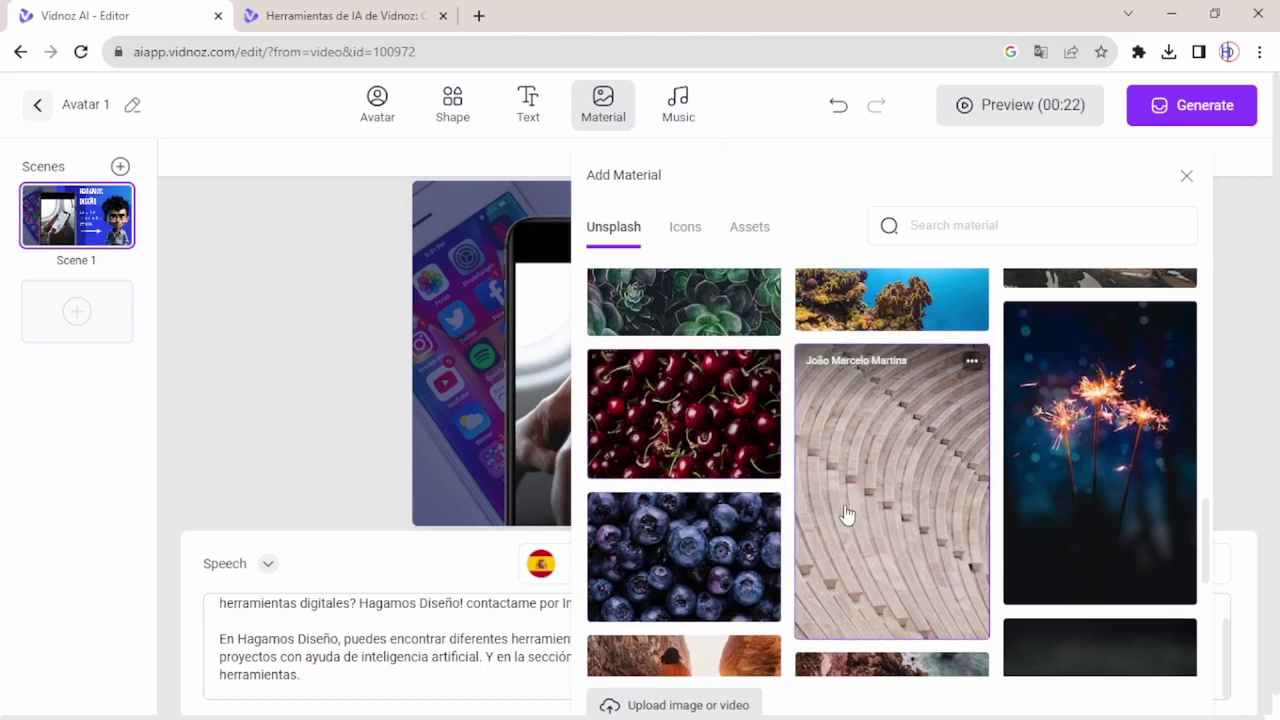
pyautogui.scroll(-4, 846, 470)
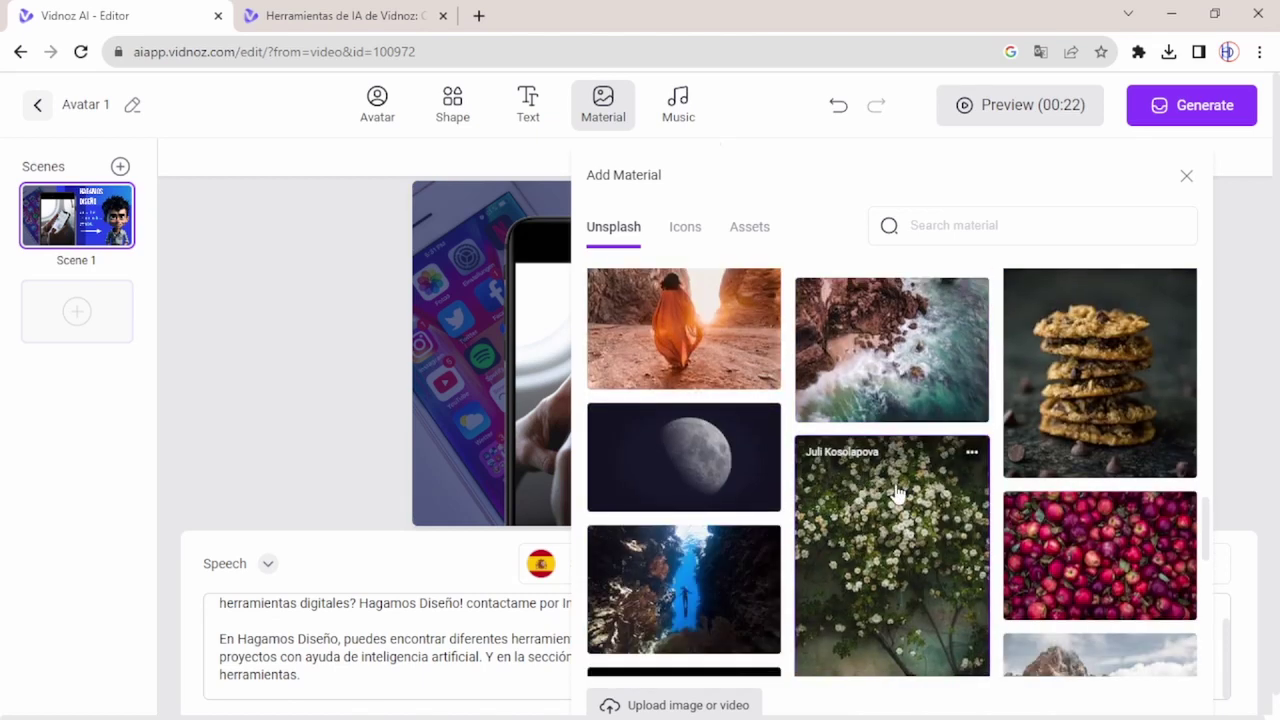
# Step: Look through the remaining Unsplash images, the icon library and the personal assets available as scene material
pyautogui.scroll(-5, 848, 420)
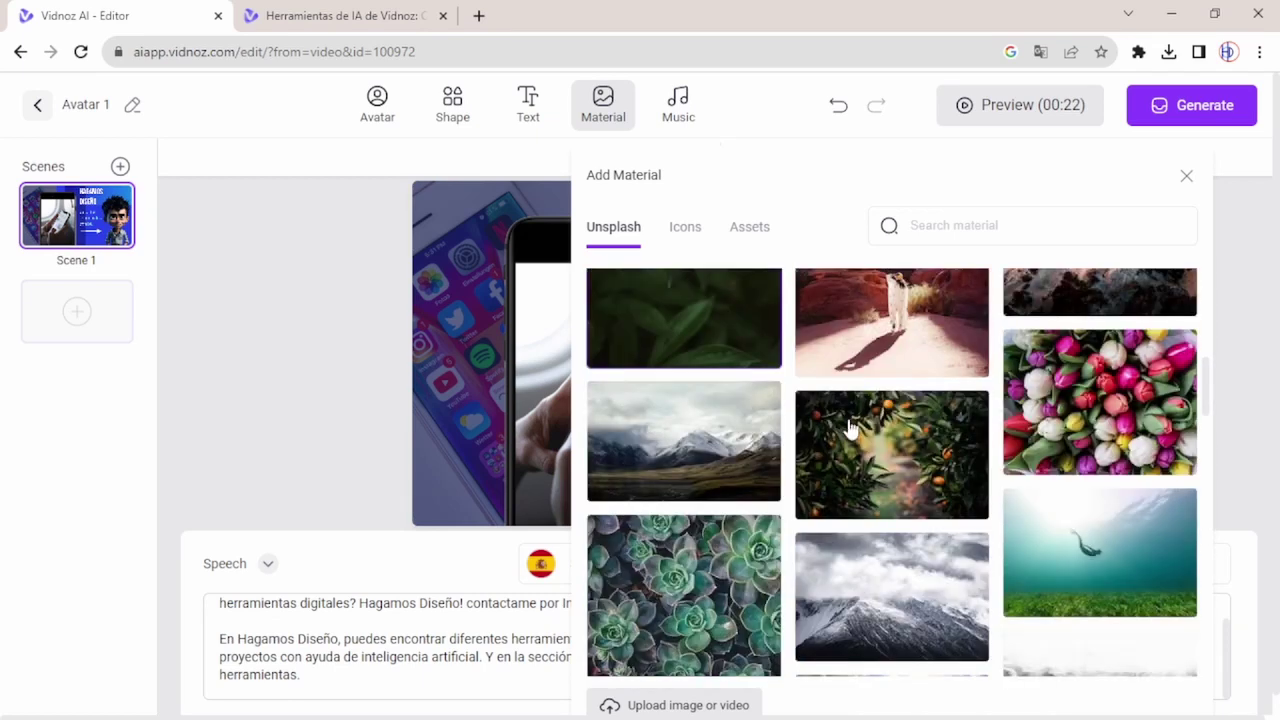
pyautogui.click(685, 228)
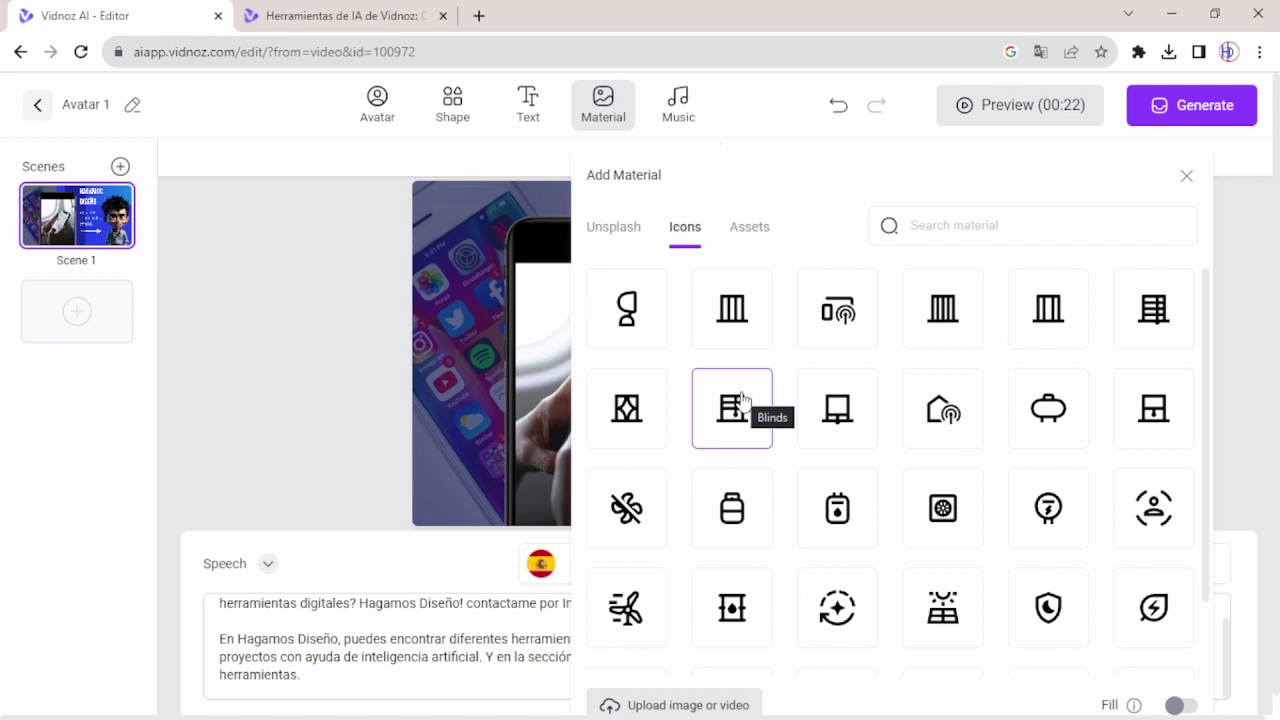
pyautogui.scroll(-3, 828, 410)
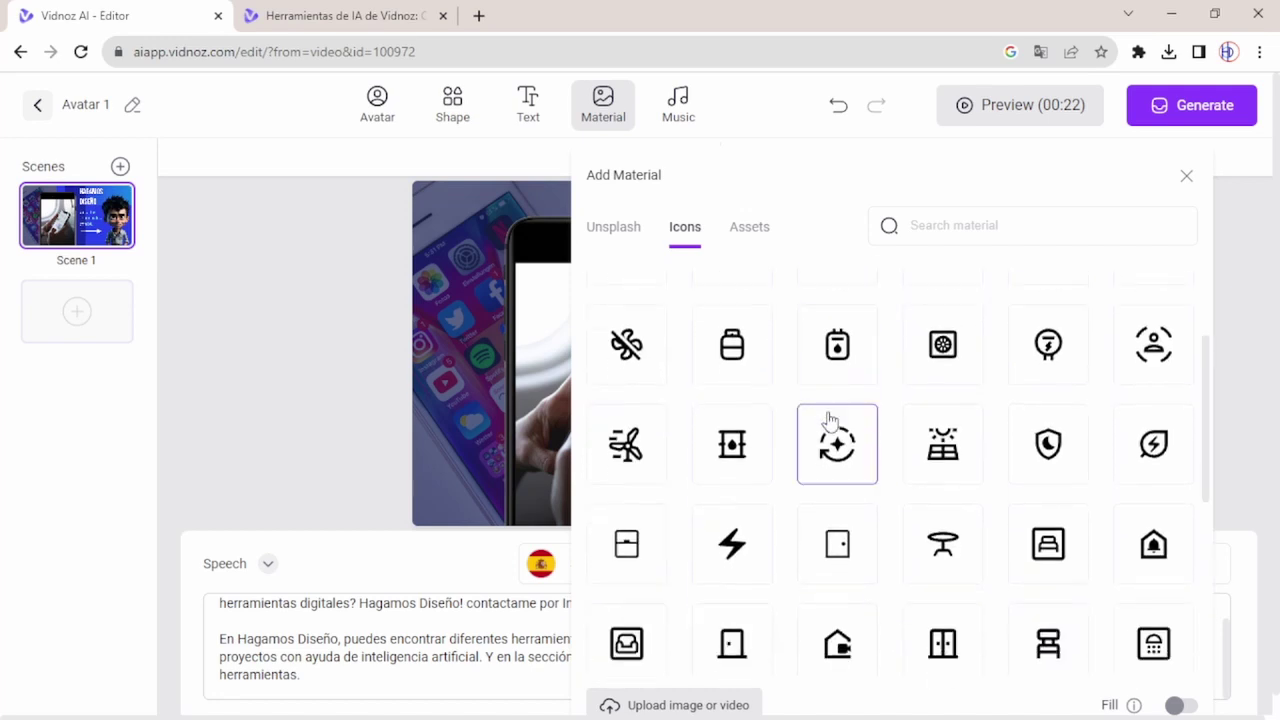
pyautogui.scroll(-4, 828, 438)
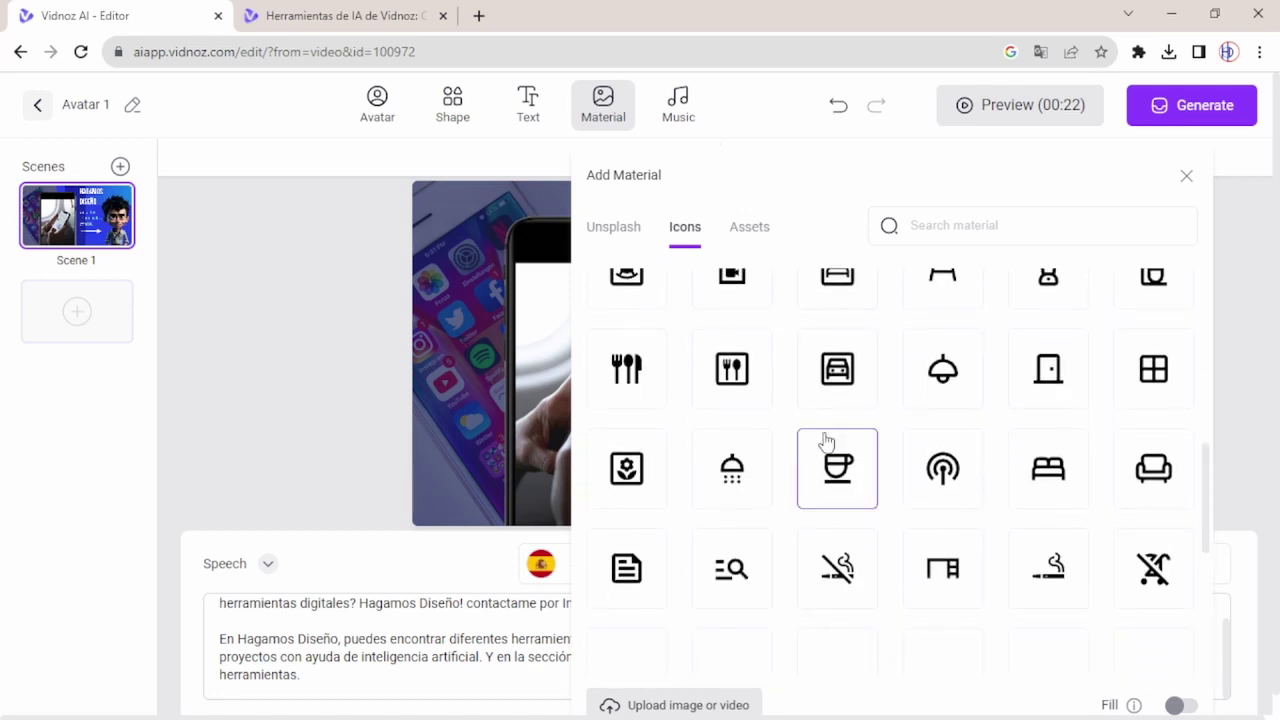
pyautogui.scroll(-2, 826, 440)
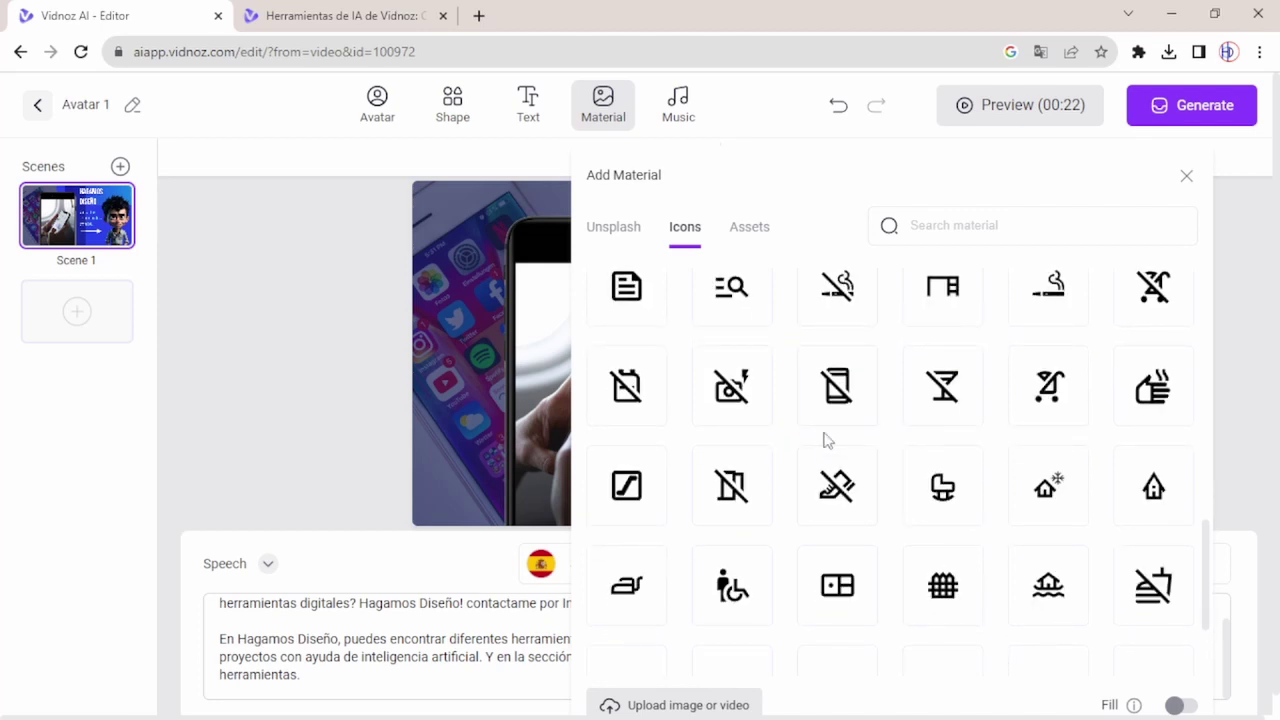
pyautogui.scroll(-4, 826, 440)
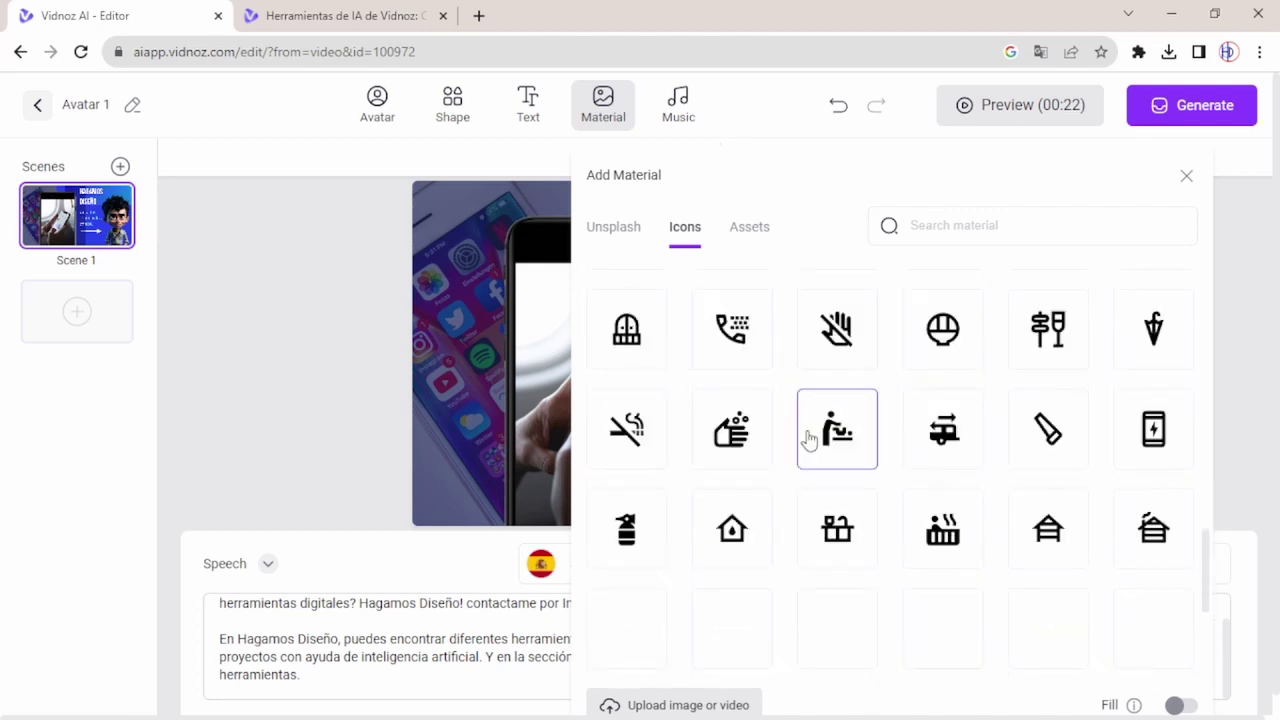
pyautogui.scroll(-5, 808, 440)
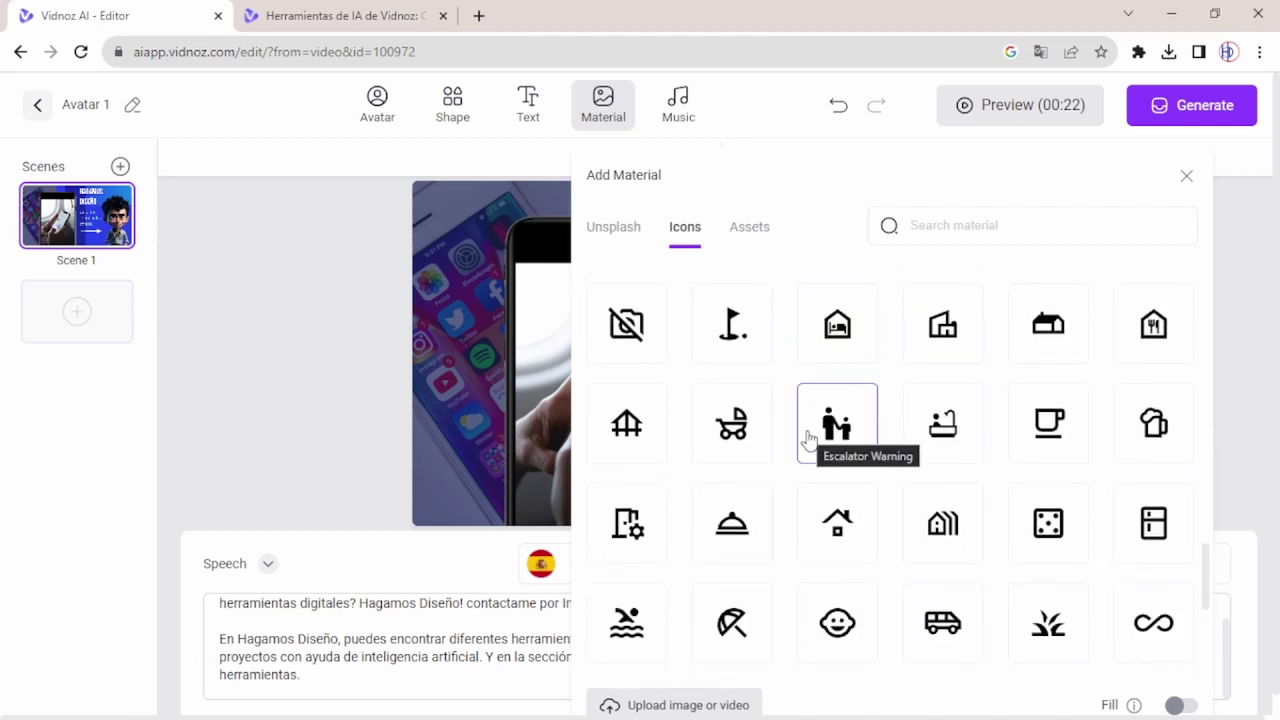
pyautogui.click(750, 230)
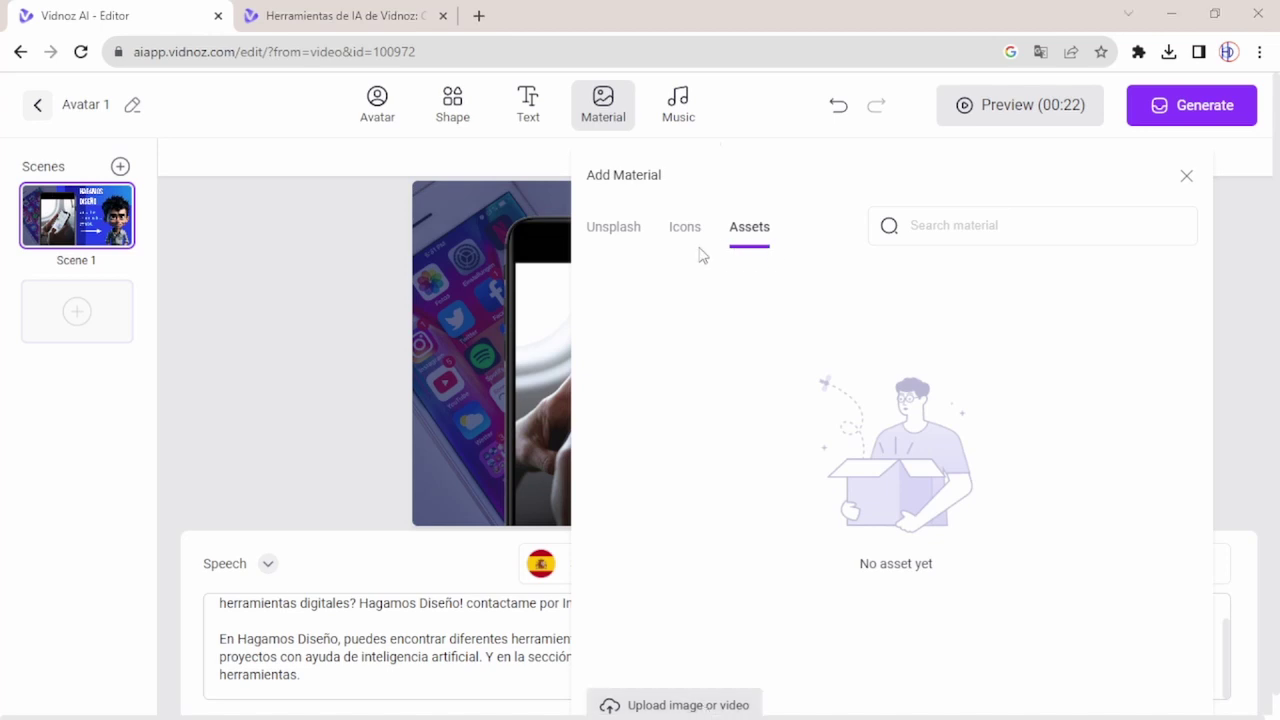
# Step: Preview the stock track Lovely Piano Song among the background music options
pyautogui.click(678, 103)
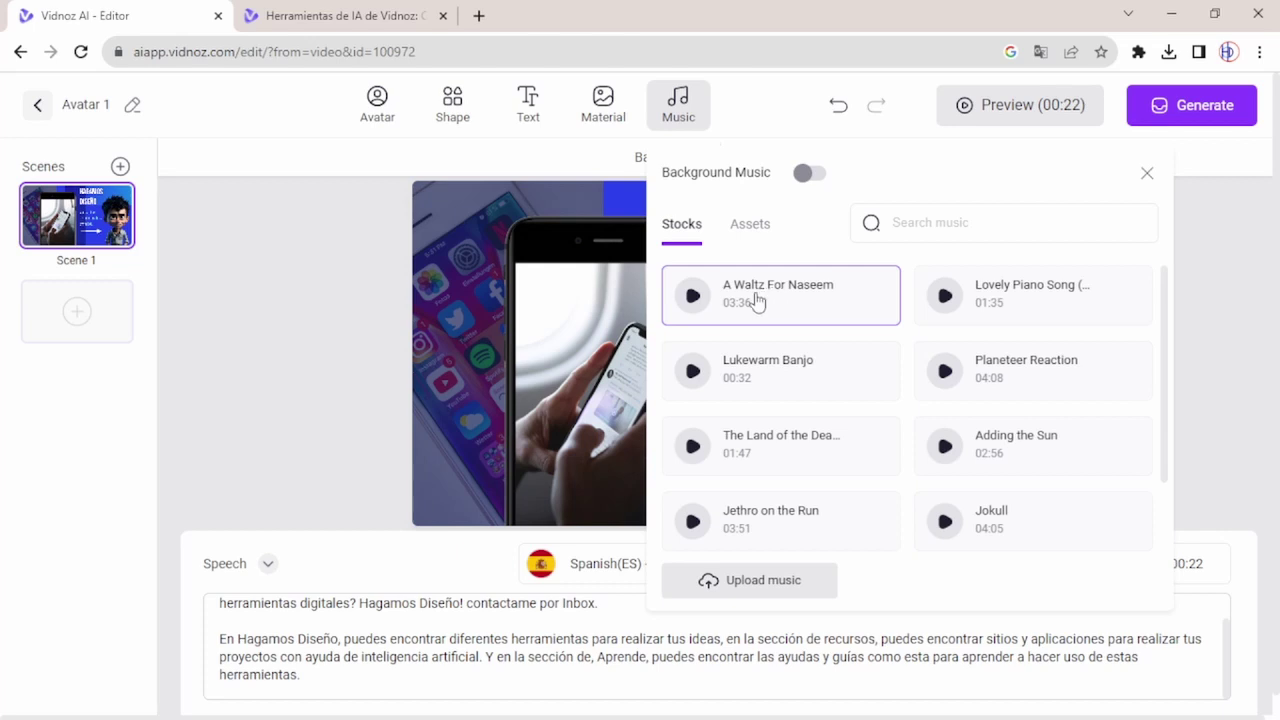
pyautogui.click(943, 296)
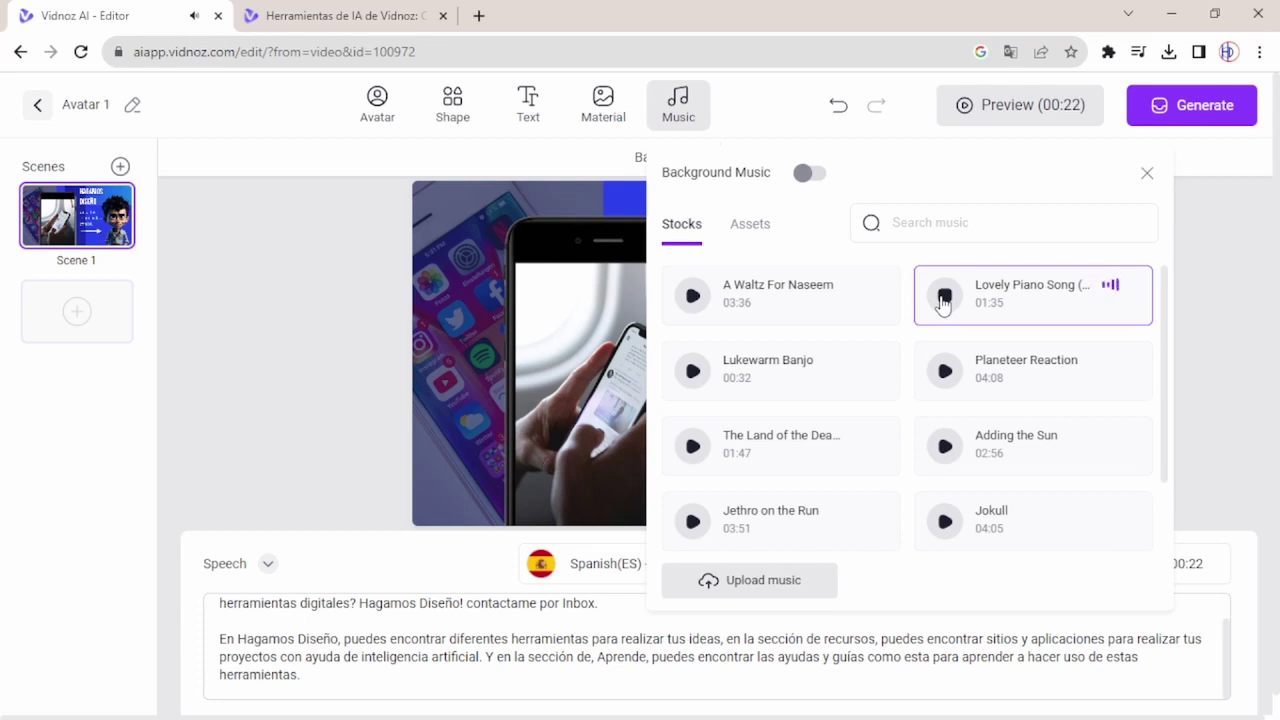
pyautogui.click(943, 296)
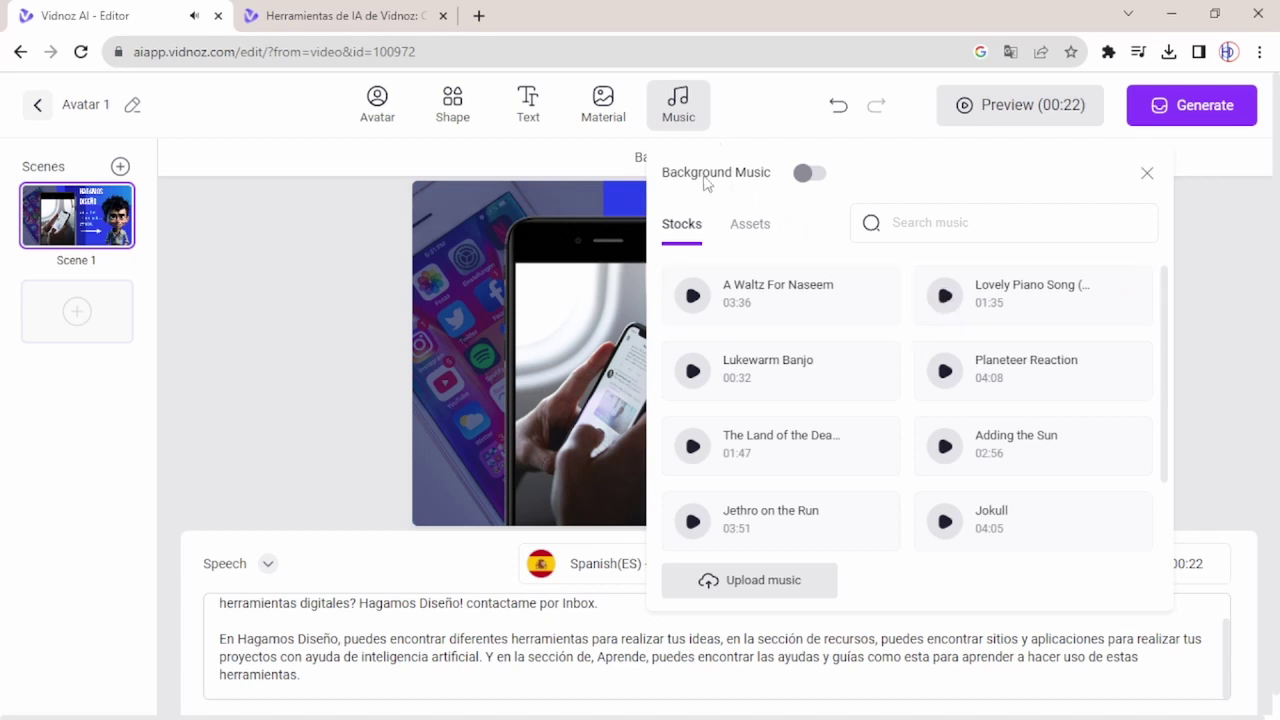
# Step: Turn on background music for the video and pick the stock track Jethro on the Run
pyautogui.click(811, 174)
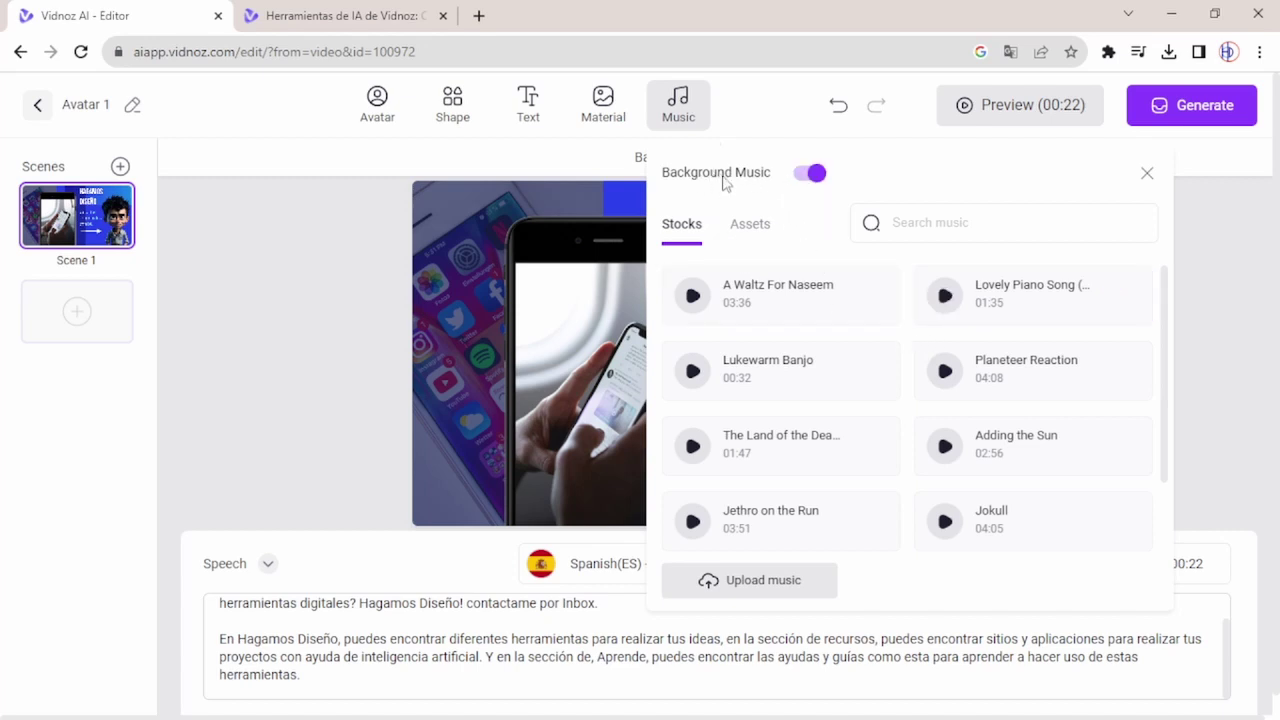
pyautogui.scroll(-1, 790, 356)
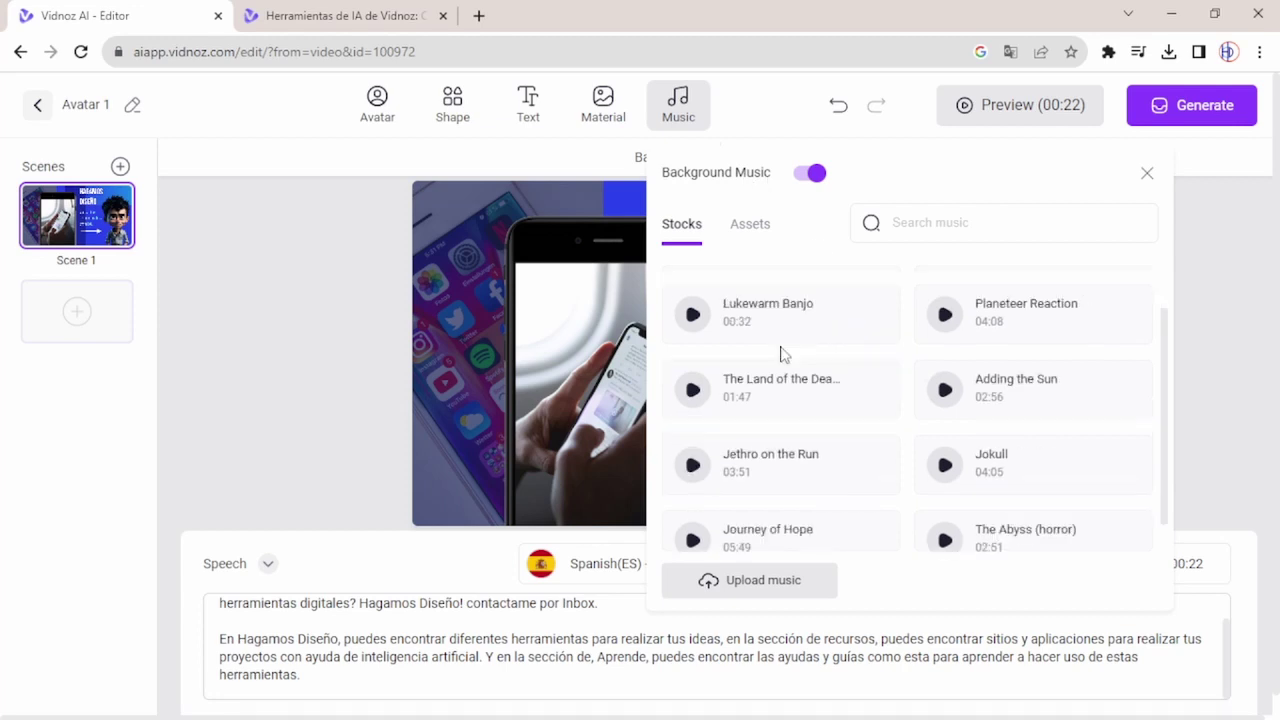
pyautogui.scroll(-1, 781, 354)
pyautogui.click(735, 385)
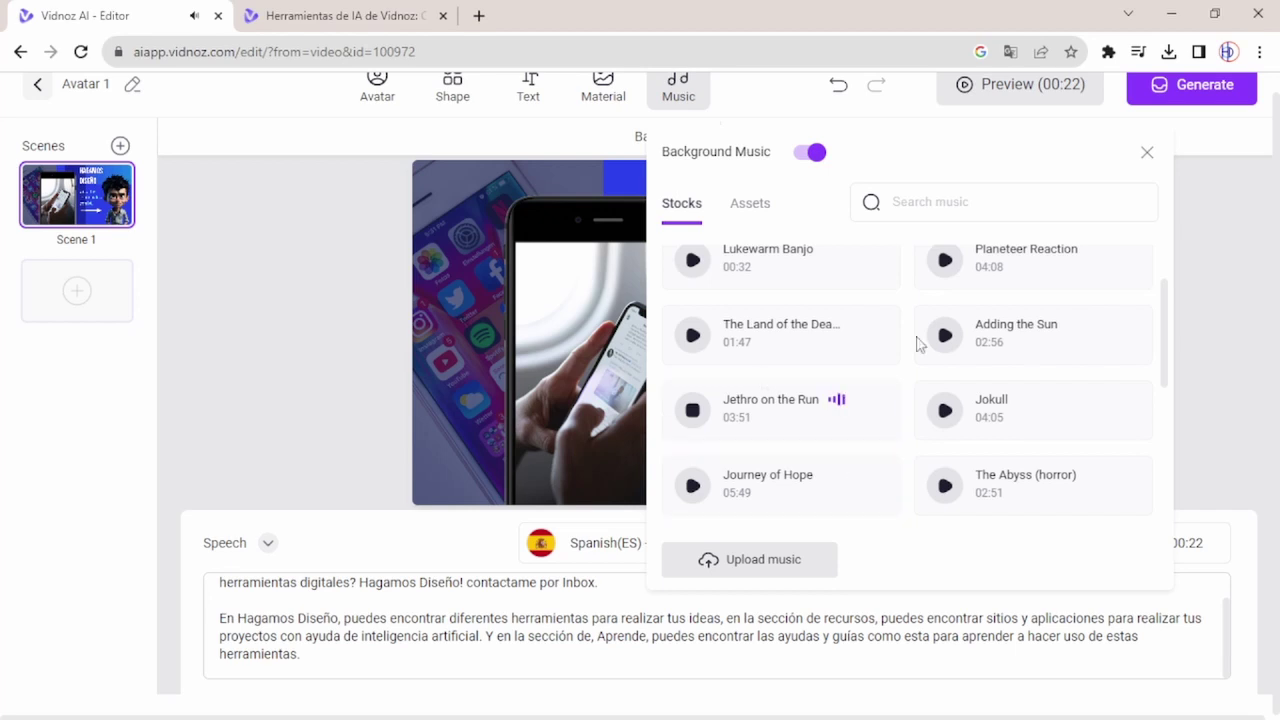
pyautogui.click(753, 410)
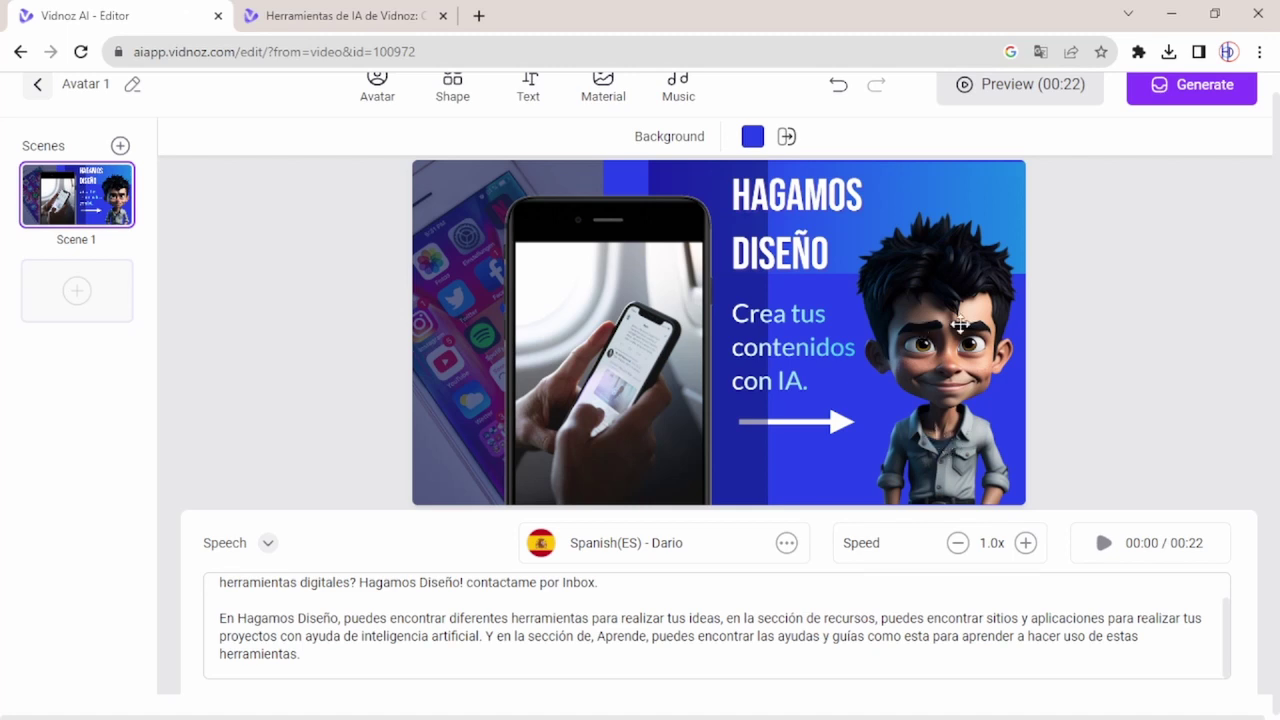
# Step: Generate the Avatar 1 video from the finished scene
pyautogui.scroll(1, 1091, 311)
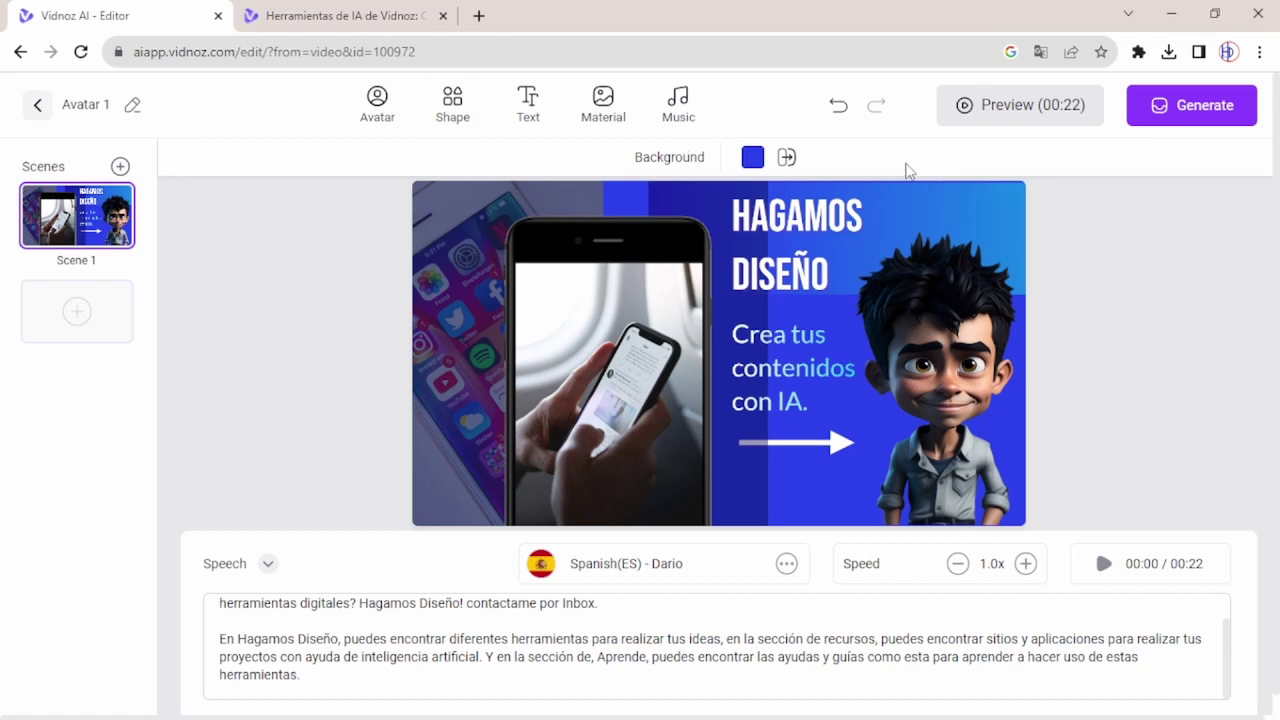
pyautogui.click(1205, 110)
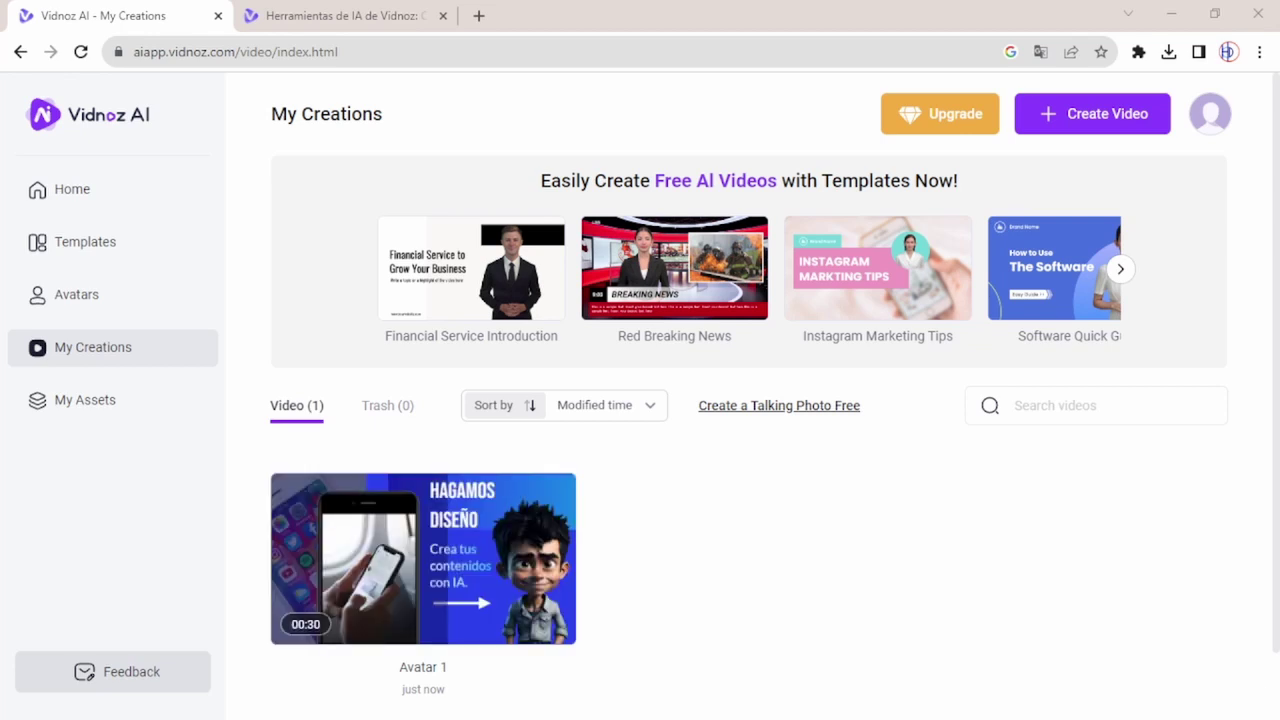
# Step: Download the generated Avatar 1 video from My Creations and open the downloaded Avatar 1.mp4
pyautogui.moveTo(423, 591)
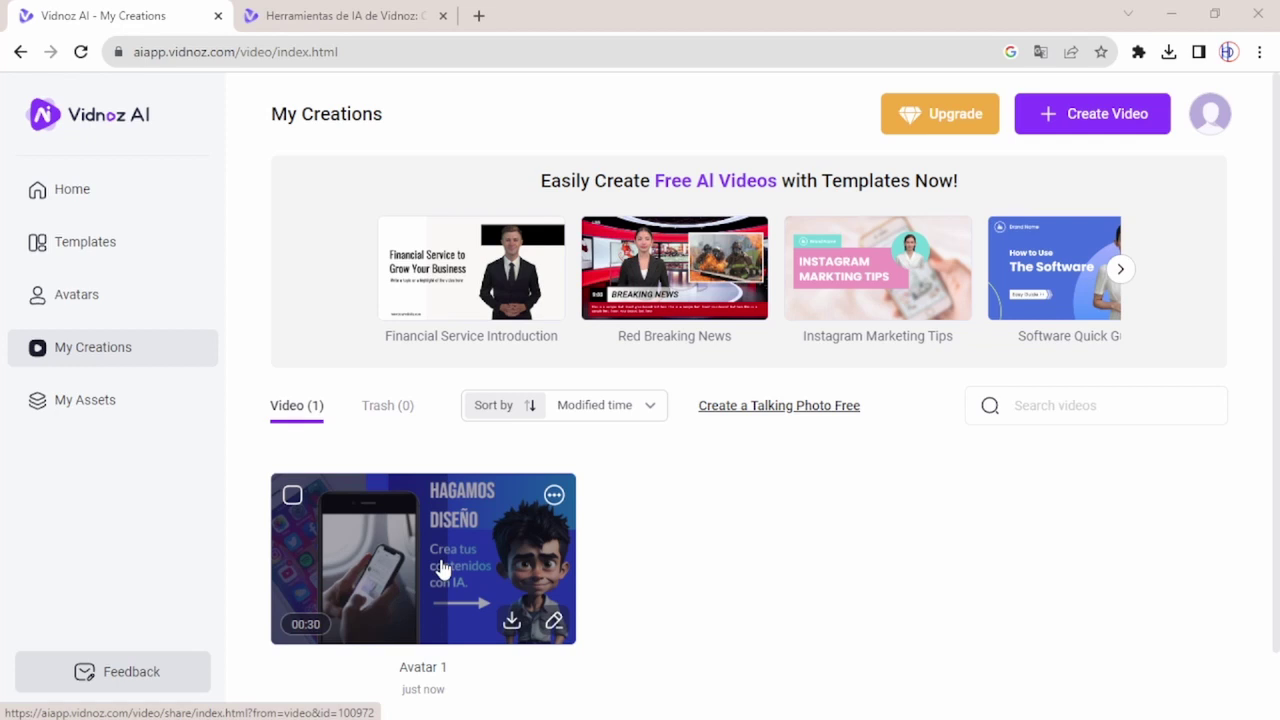
pyautogui.click(511, 625)
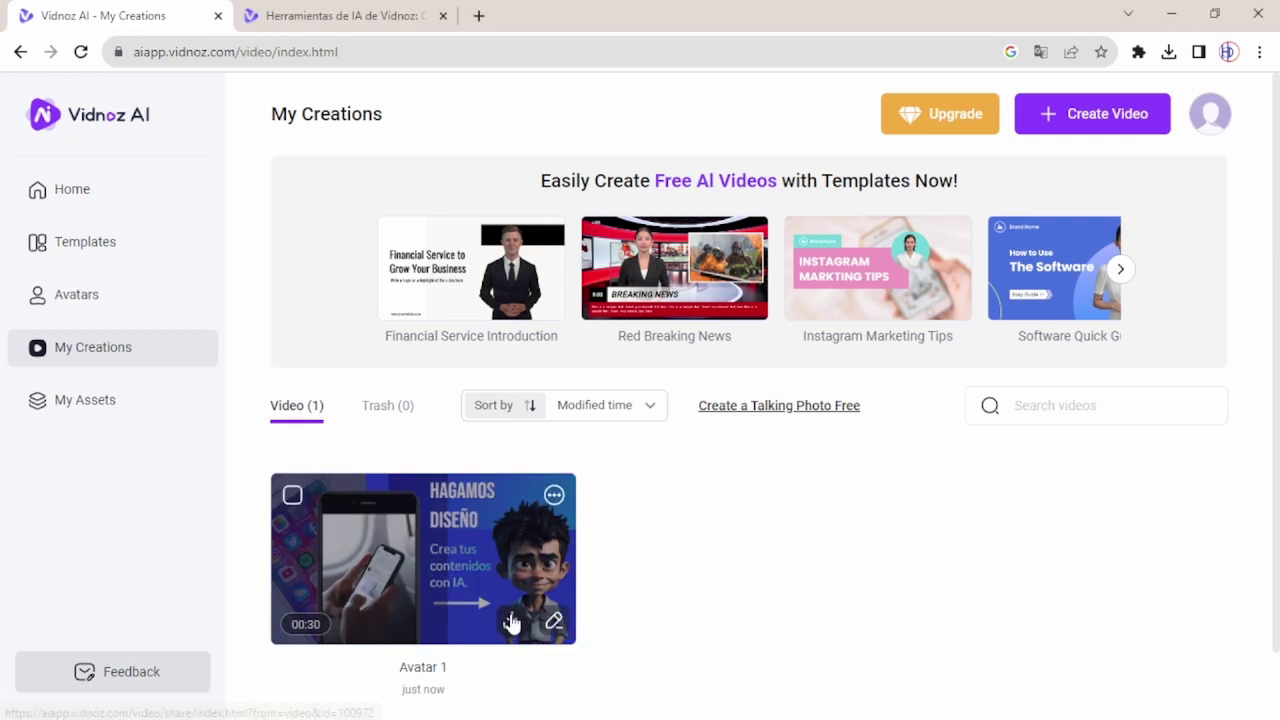
pyautogui.click(509, 621)
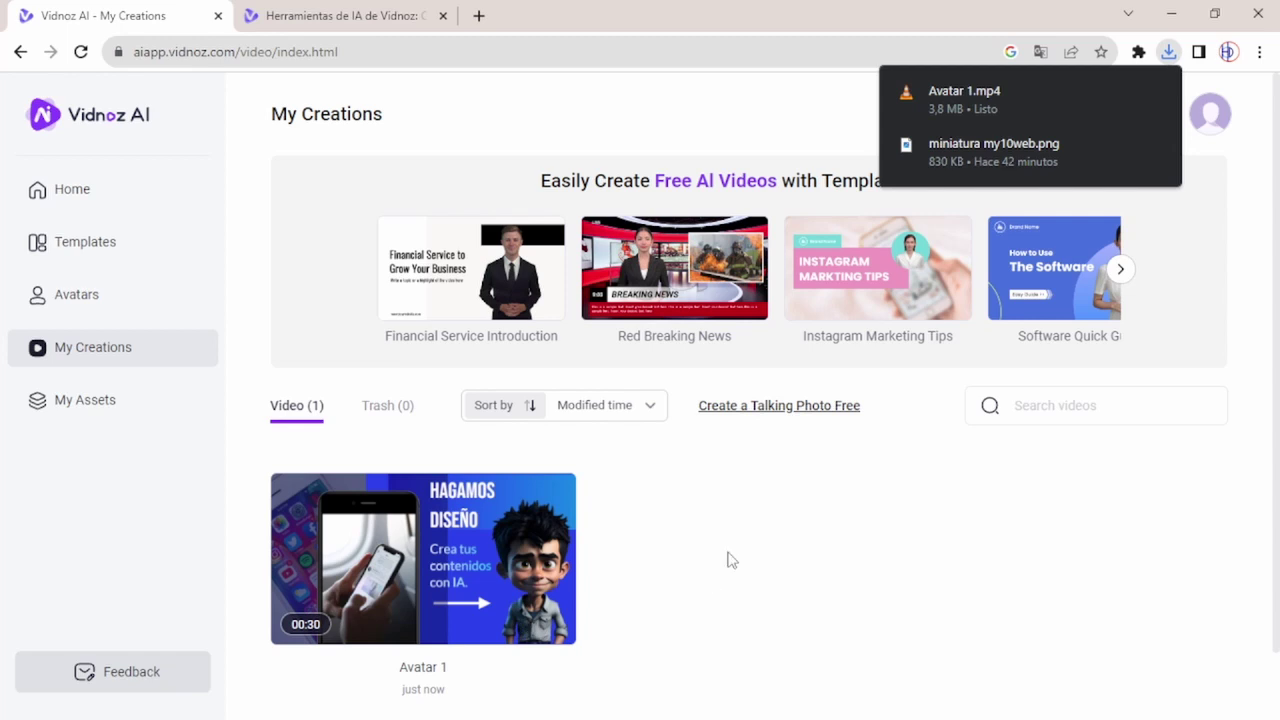
pyautogui.click(960, 104)
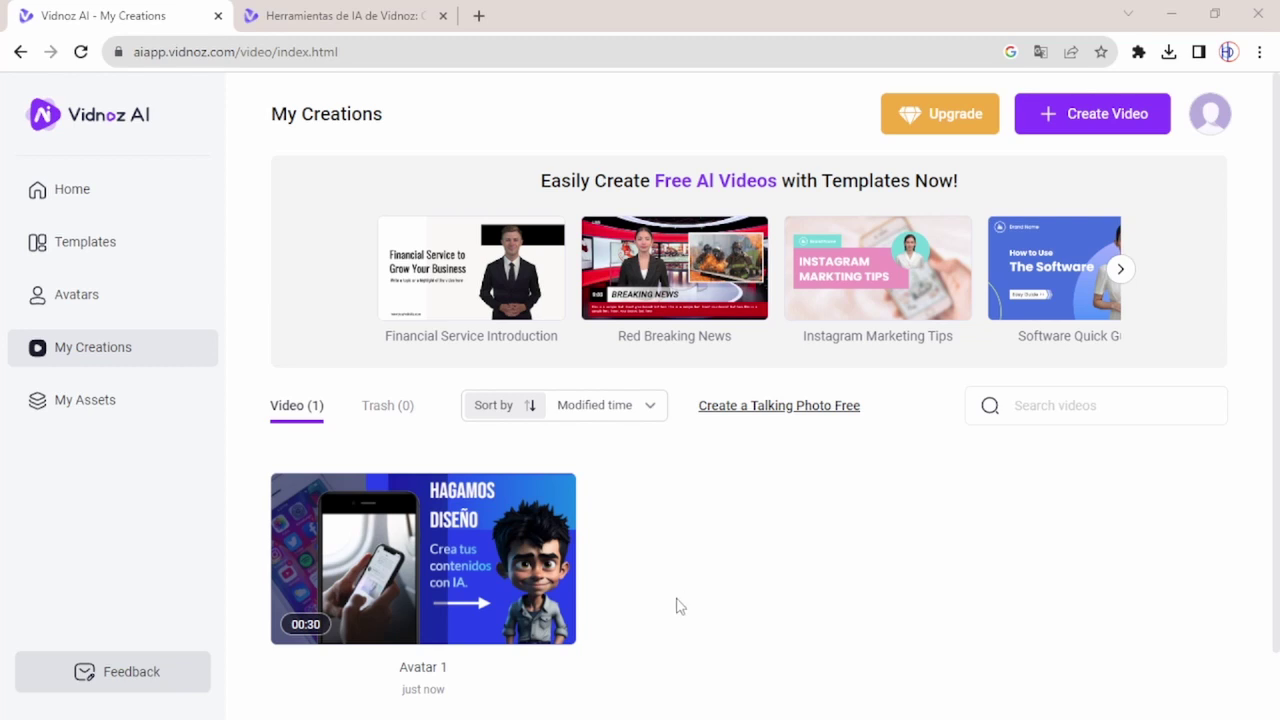
# Step: Return to the Vidnoz AI home page
pyautogui.click(86, 200)
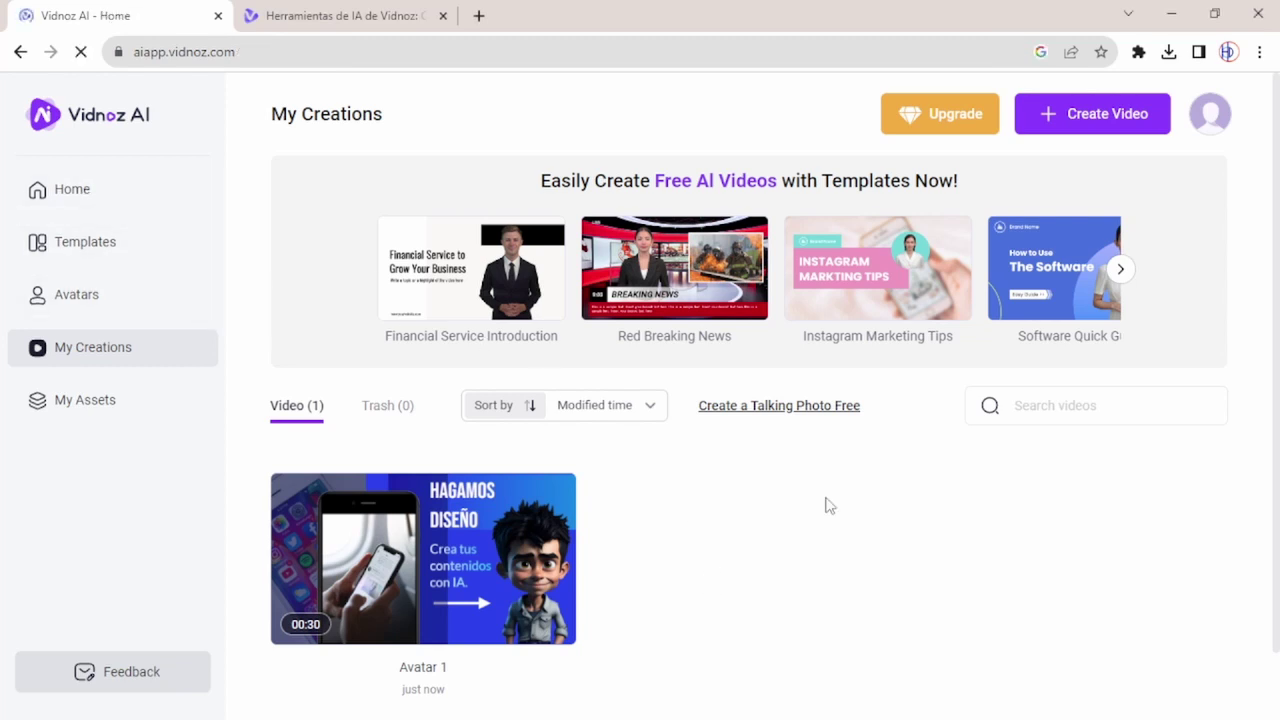